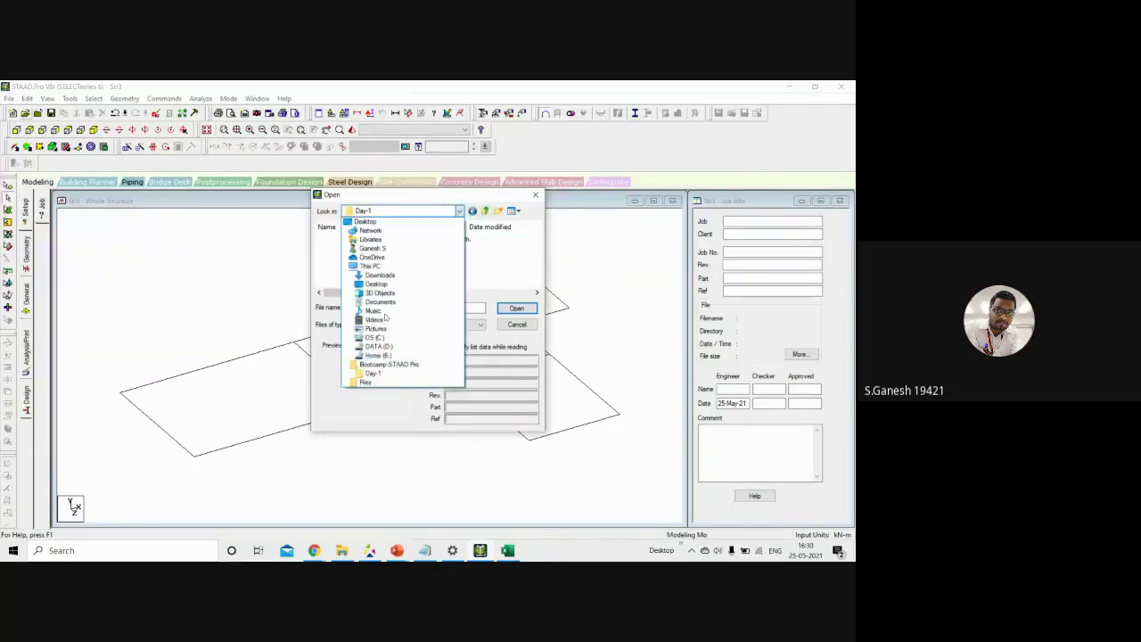
# Open the Day 2 Model file from the Lab Exercise Files folder in STAAD PRo-Master Copy
pyautogui.click(372, 381)
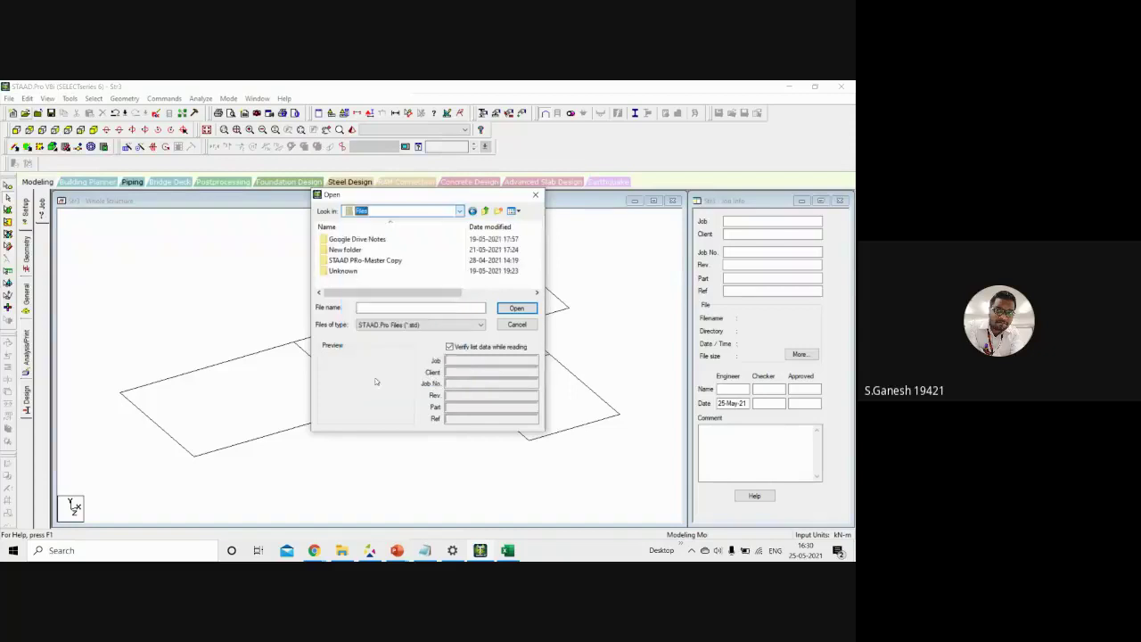
pyautogui.doubleClick(357, 260)
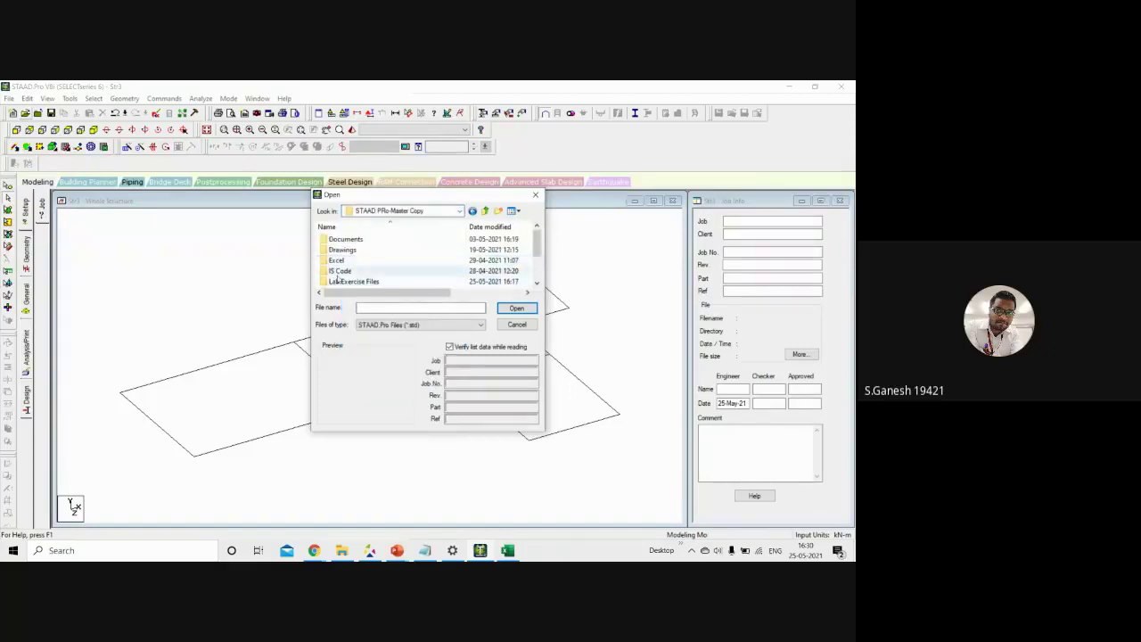
pyautogui.doubleClick(345, 281)
pyautogui.scroll(3, 347, 272)
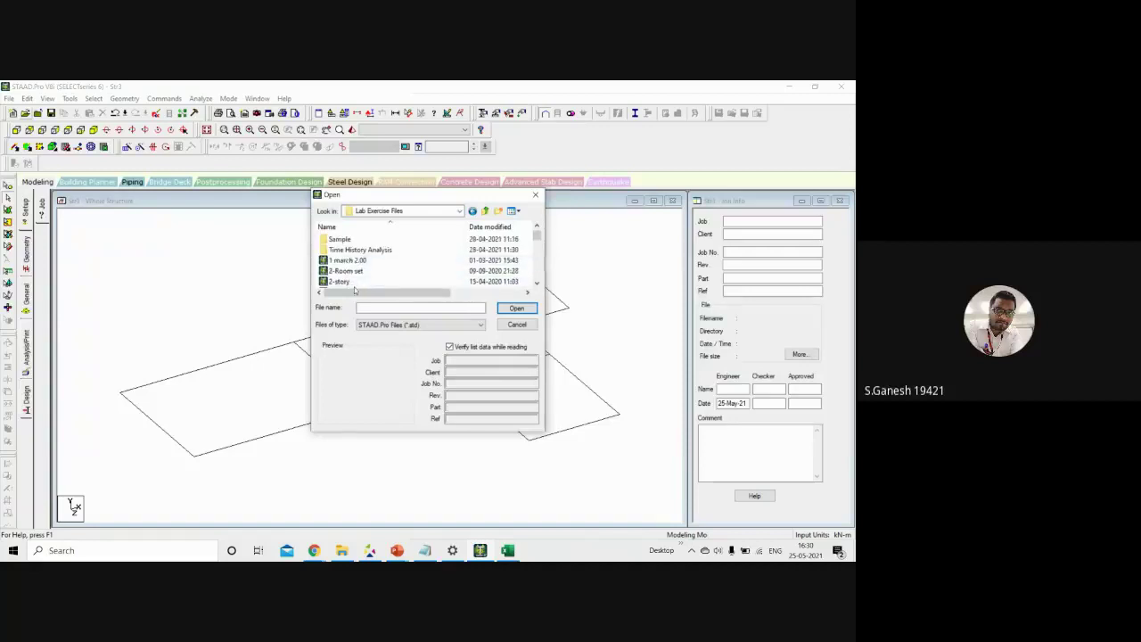
pyautogui.scroll(-3, 353, 265)
pyautogui.click(348, 249)
pyautogui.click(516, 307)
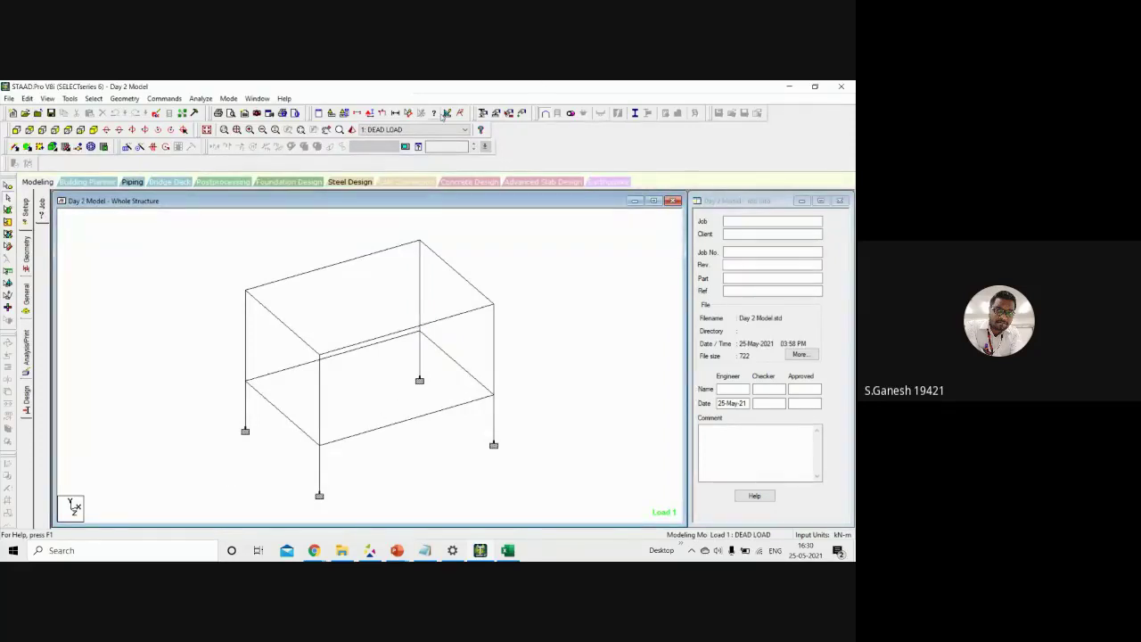
# Show the node-to-node distances along the two rear beams of the frame's lower level
pyautogui.click(408, 113)
pyautogui.click(246, 382)
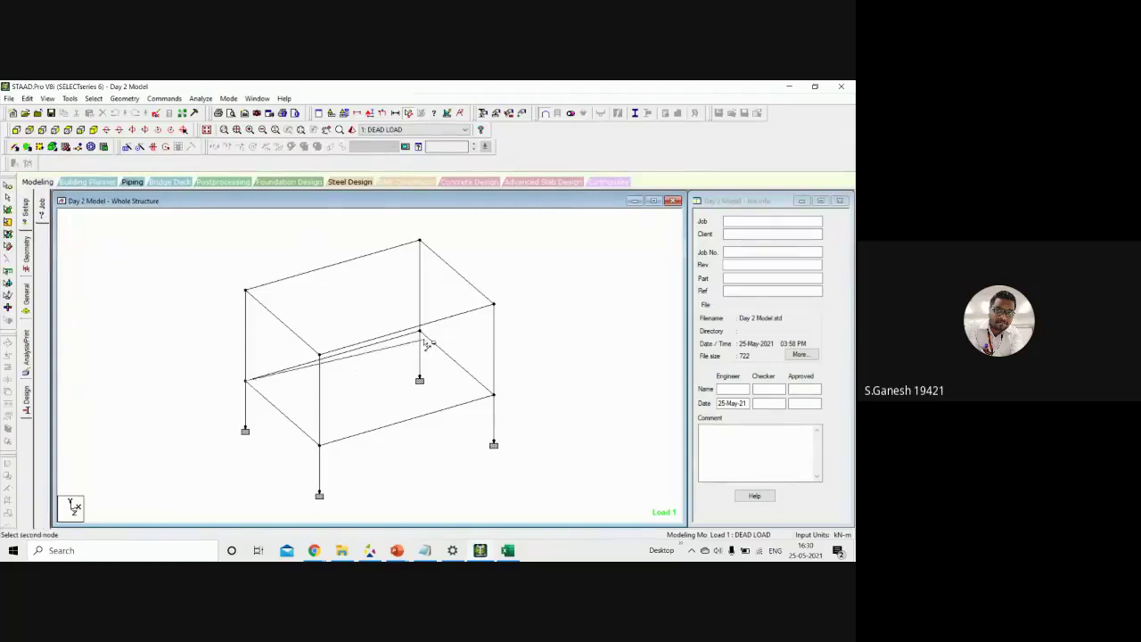
pyautogui.click(422, 337)
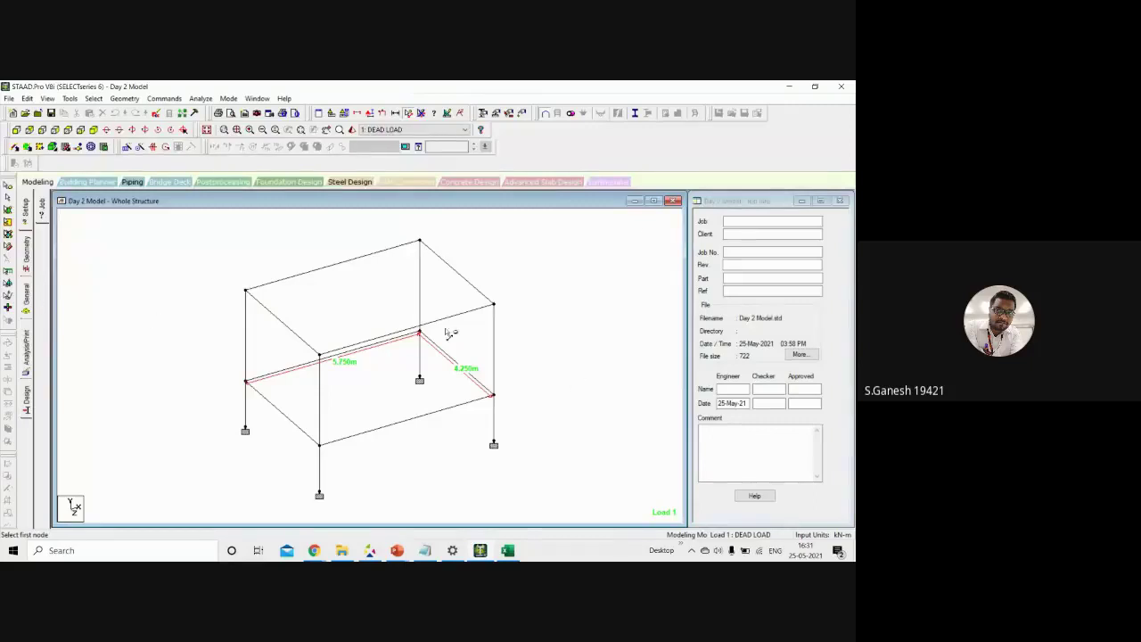
# Set the default linear snap grid of the geometry to the X-Z plane
pyautogui.click(27, 251)
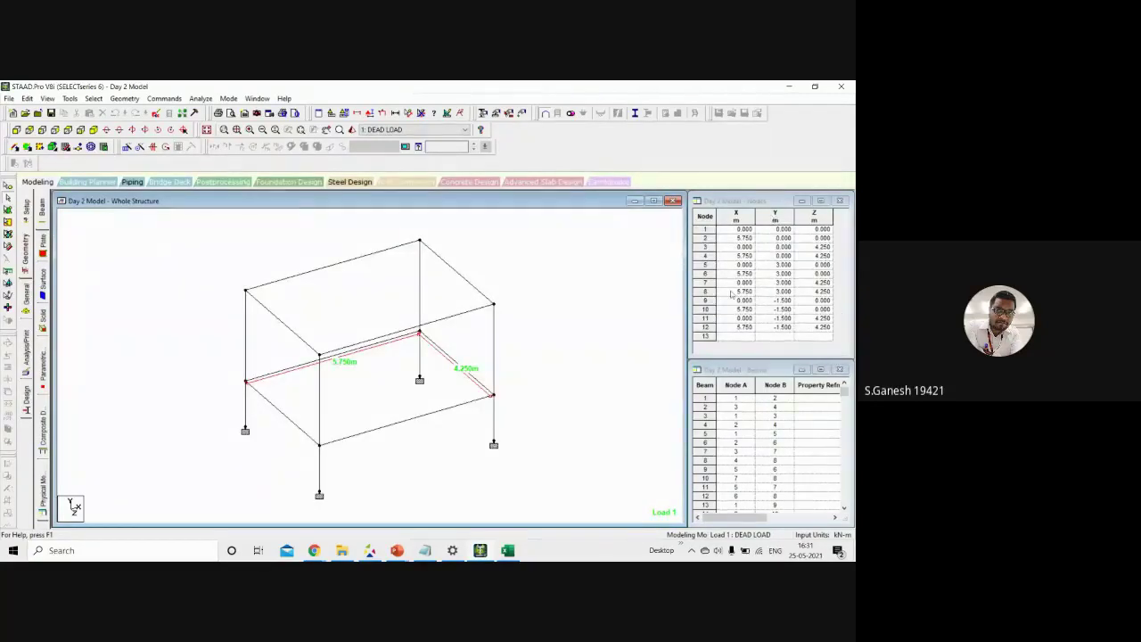
pyautogui.click(64, 150)
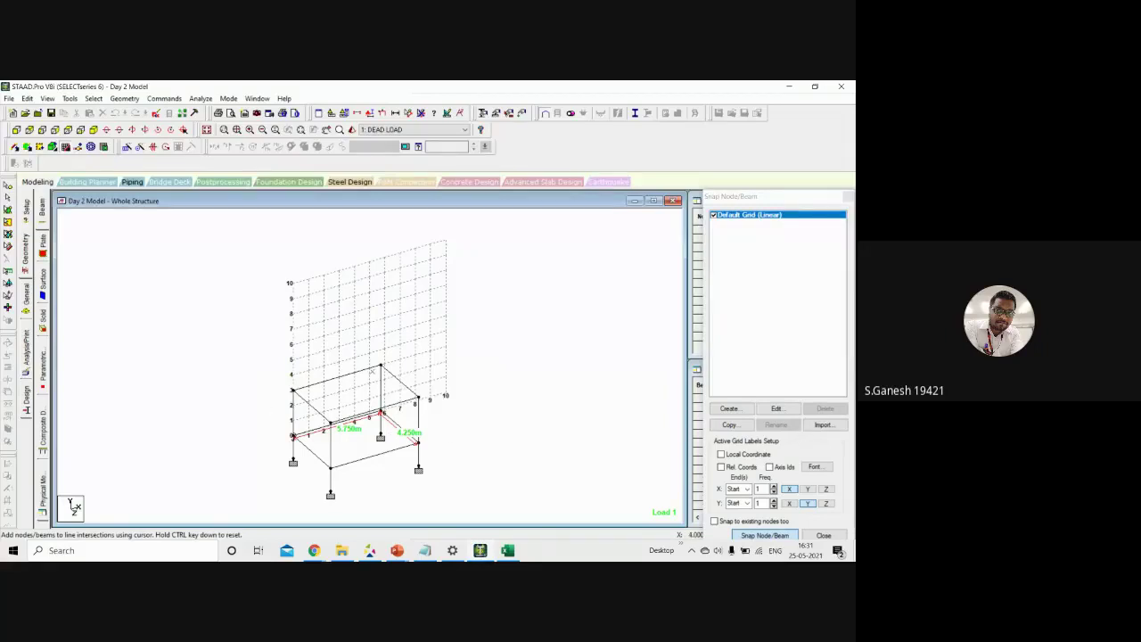
pyautogui.click(775, 408)
pyautogui.click(565, 276)
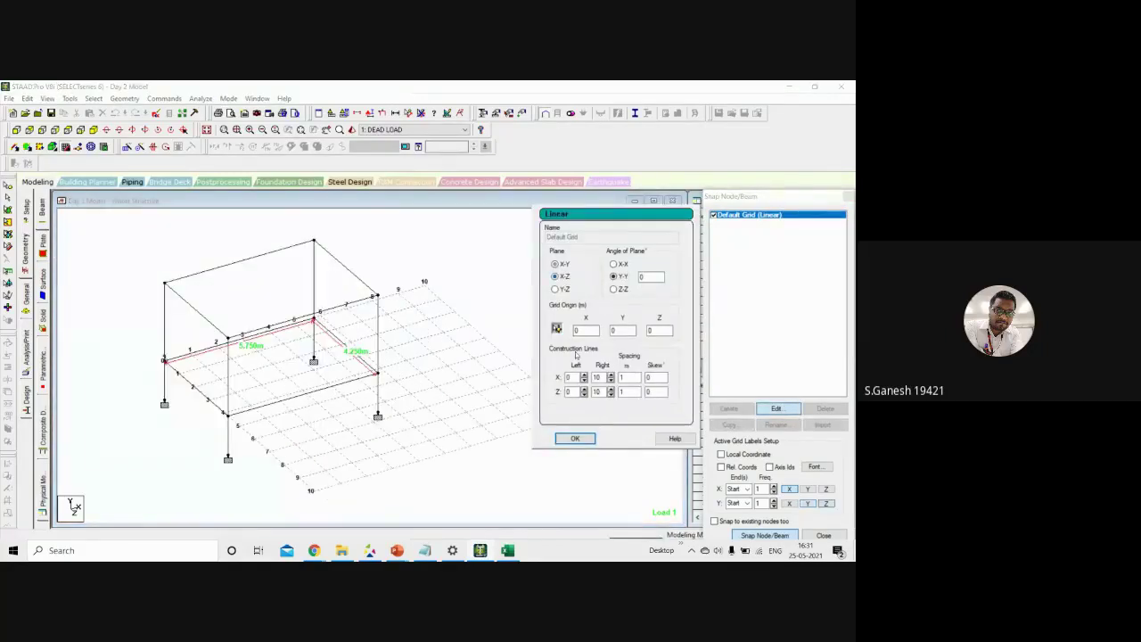
pyautogui.click(575, 438)
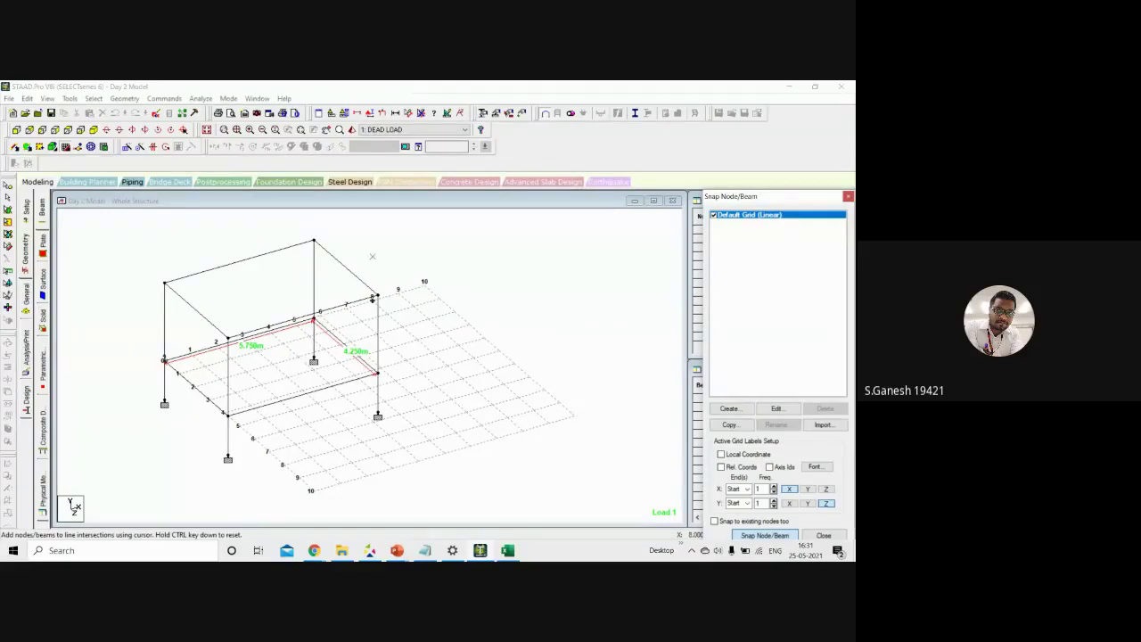
# Review the self-weight and both uniform member loads of the DEAD LOAD case on the frame
pyautogui.click(26, 294)
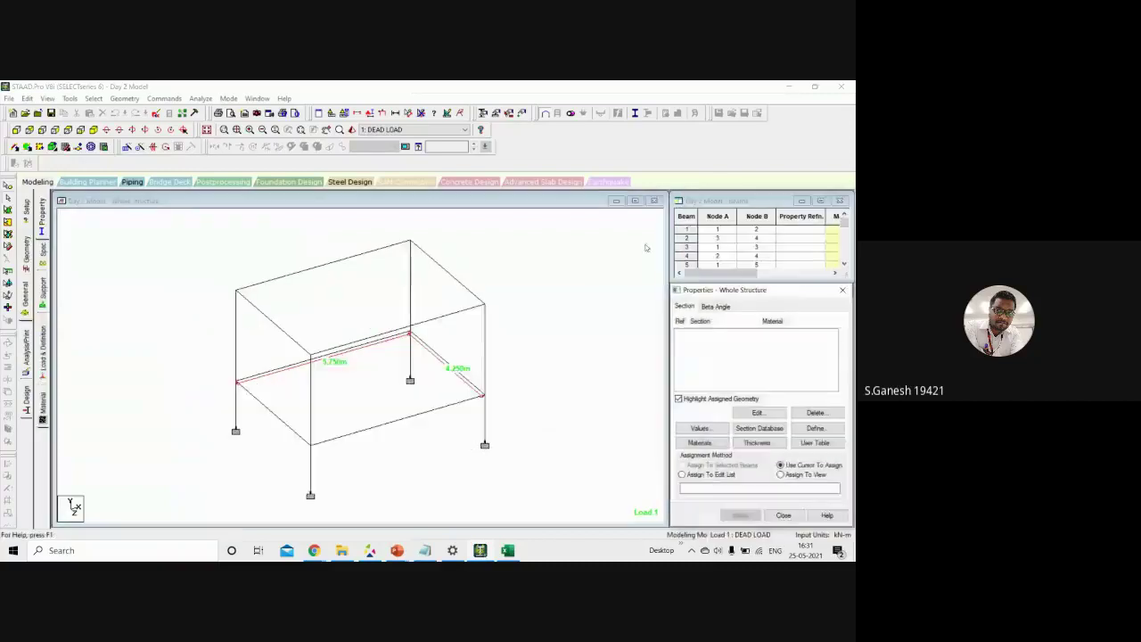
pyautogui.click(26, 352)
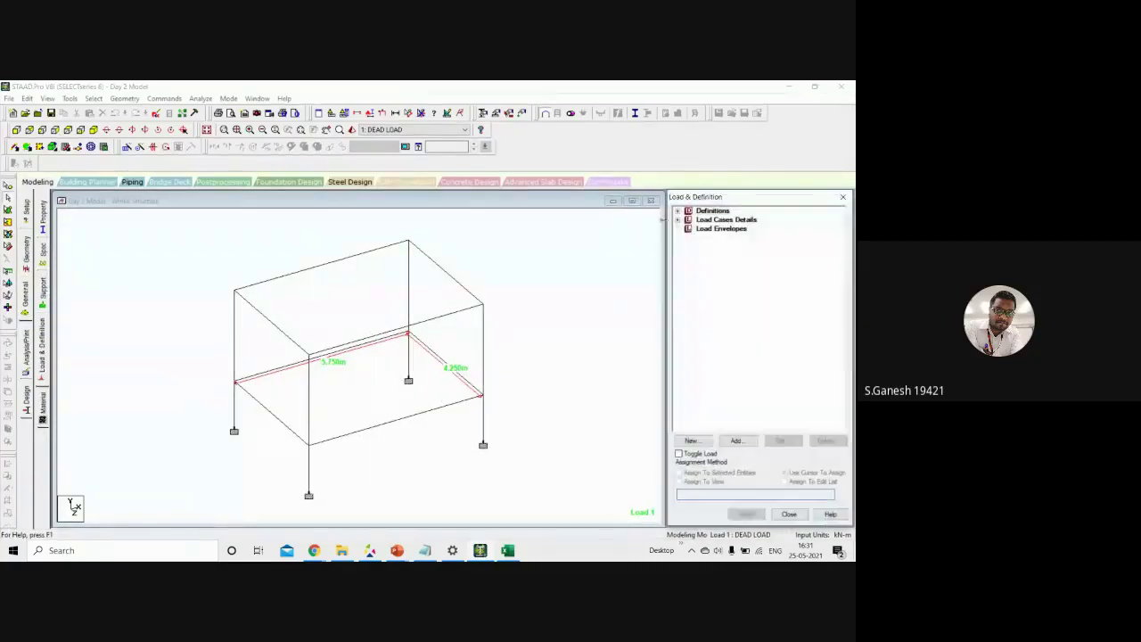
pyautogui.click(678, 221)
pyautogui.click(687, 229)
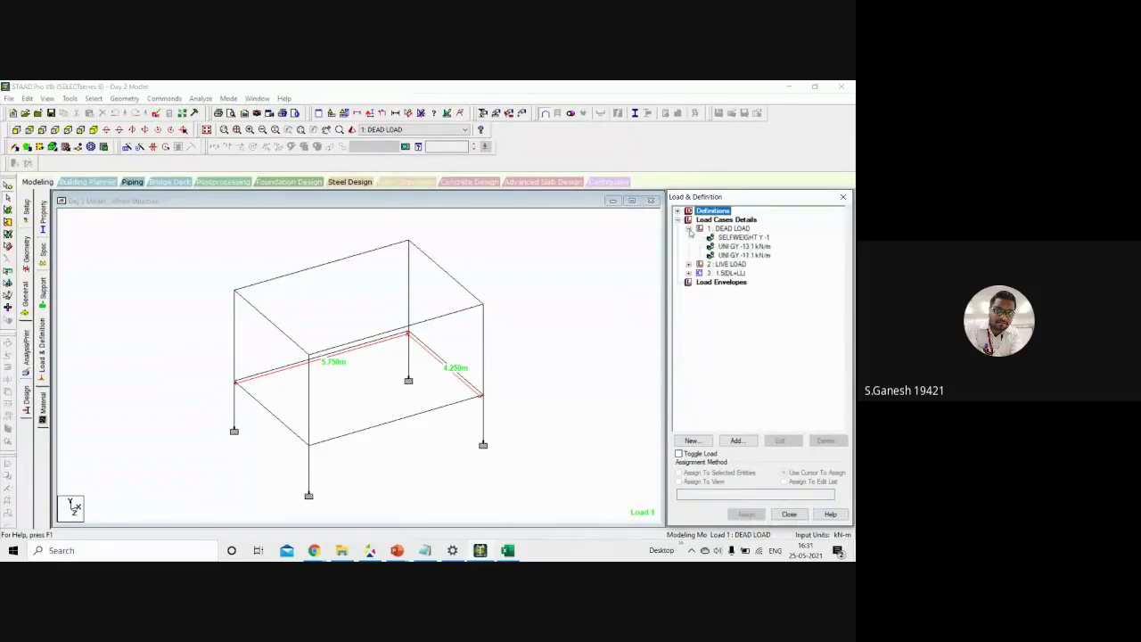
pyautogui.click(744, 237)
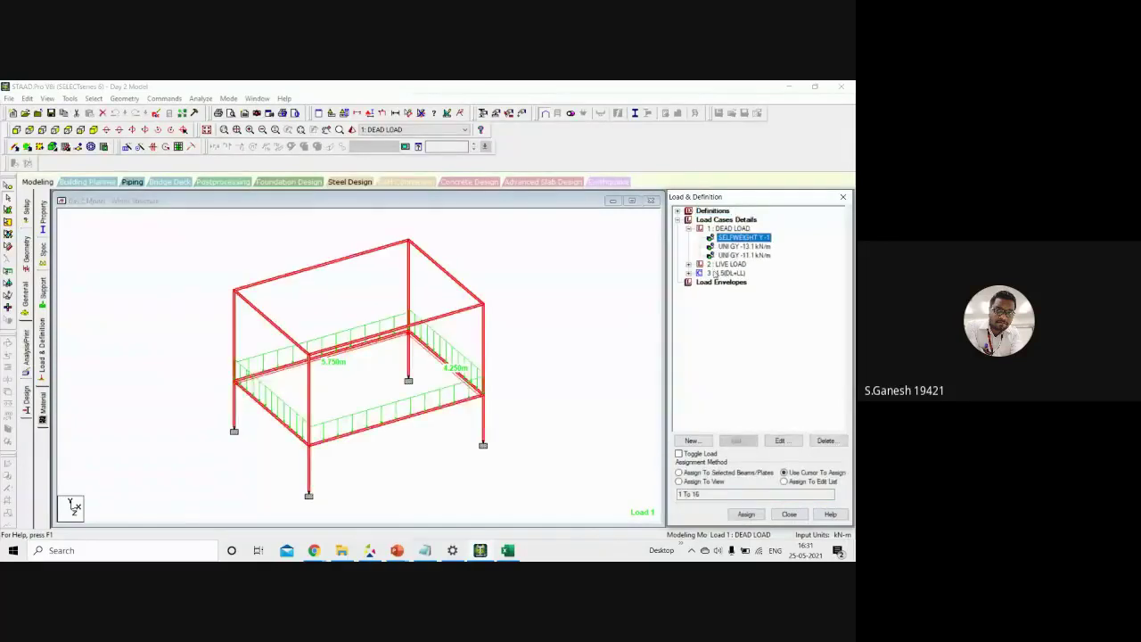
pyautogui.click(744, 246)
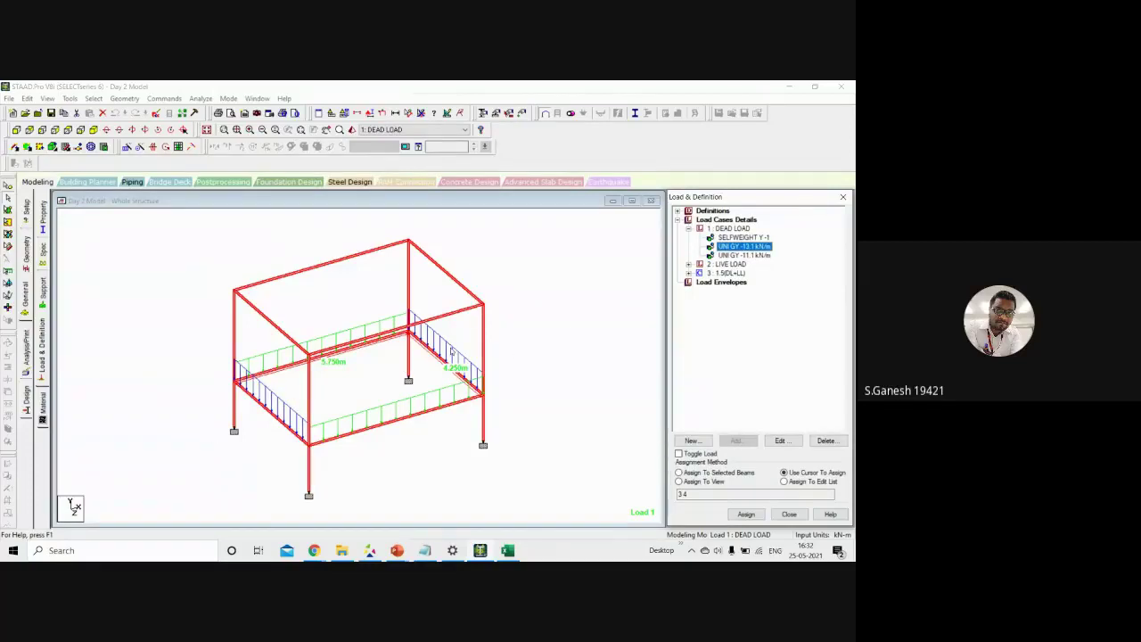
pyautogui.click(736, 256)
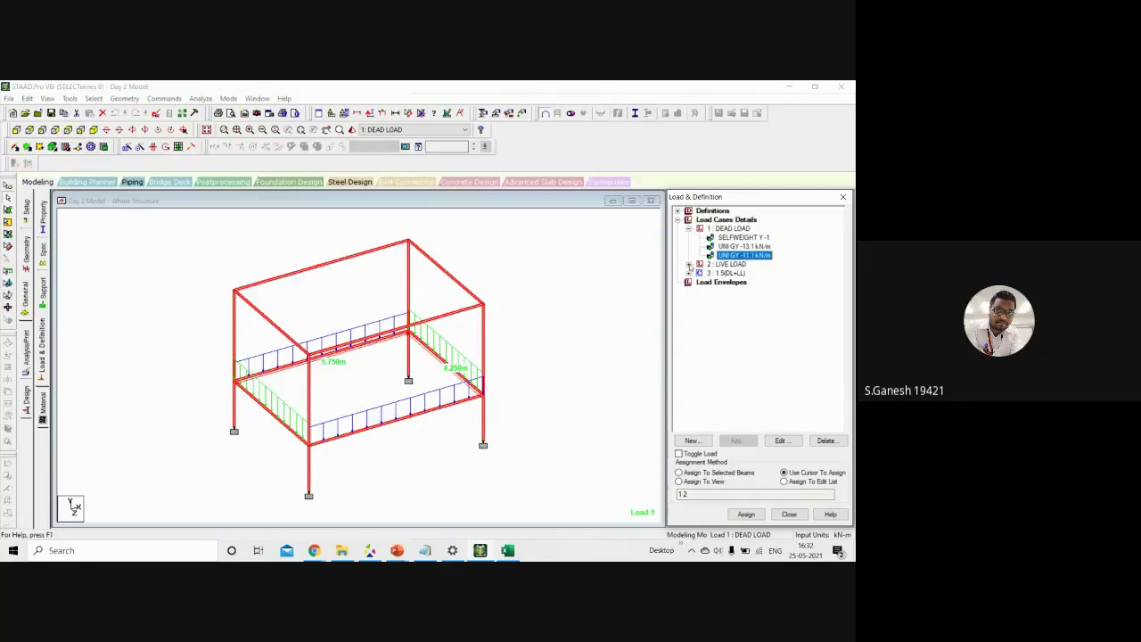
# Highlight the two floor loads of the LIVE LOAD case on the structure one after the other
pyautogui.click(690, 265)
pyautogui.click(709, 276)
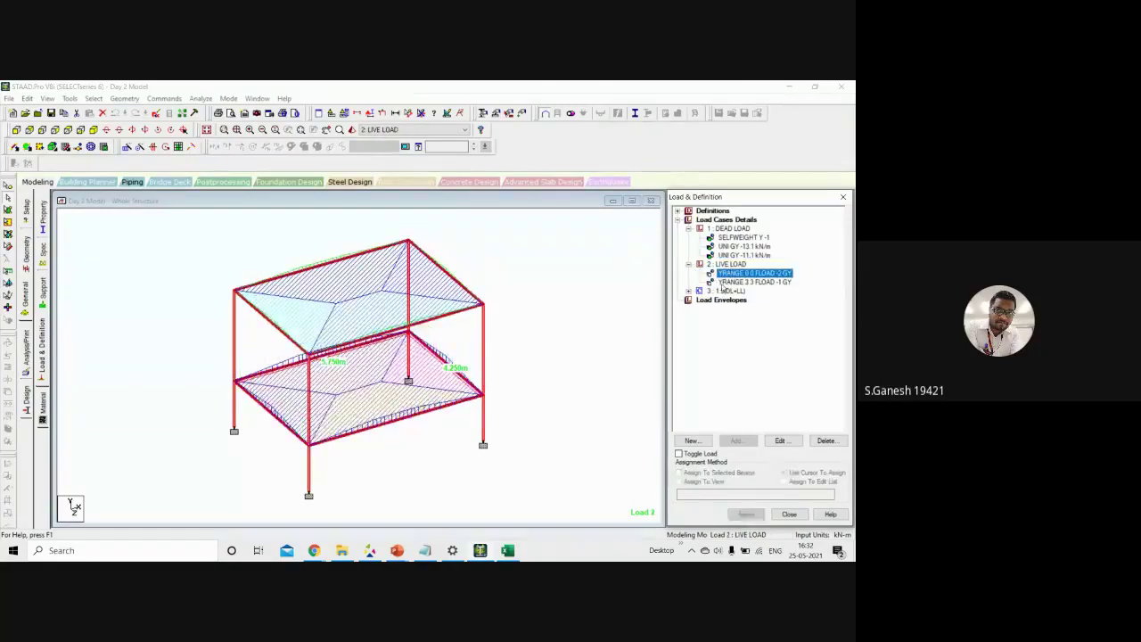
pyautogui.click(723, 283)
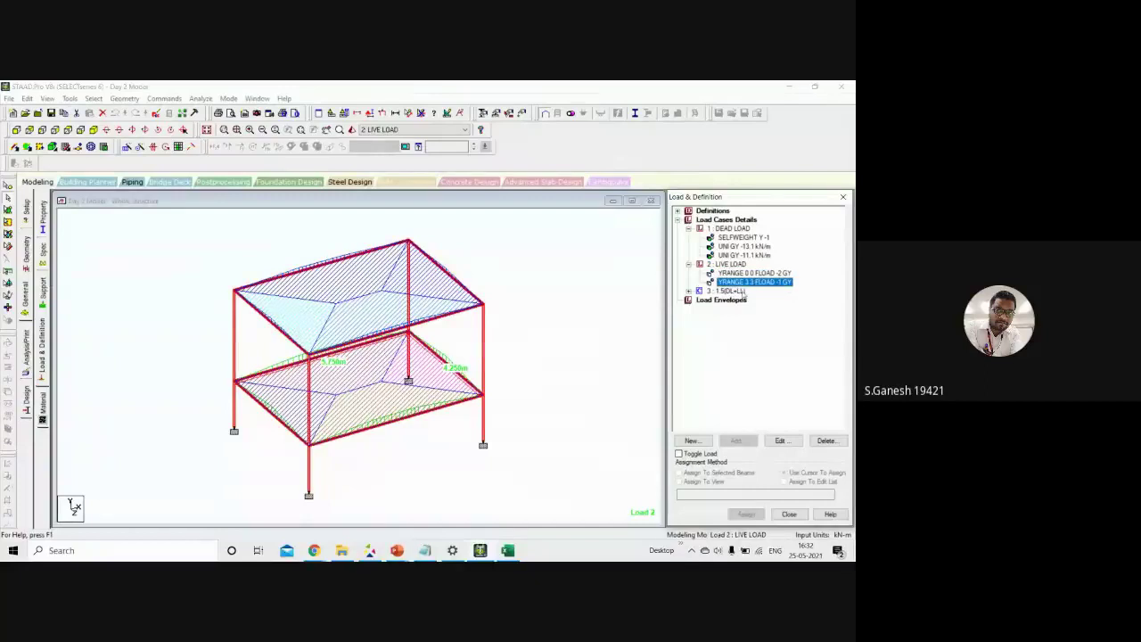
# Examine the pressure, direction and range settings of the live floor load at Y = 0 m
pyautogui.click(785, 273)
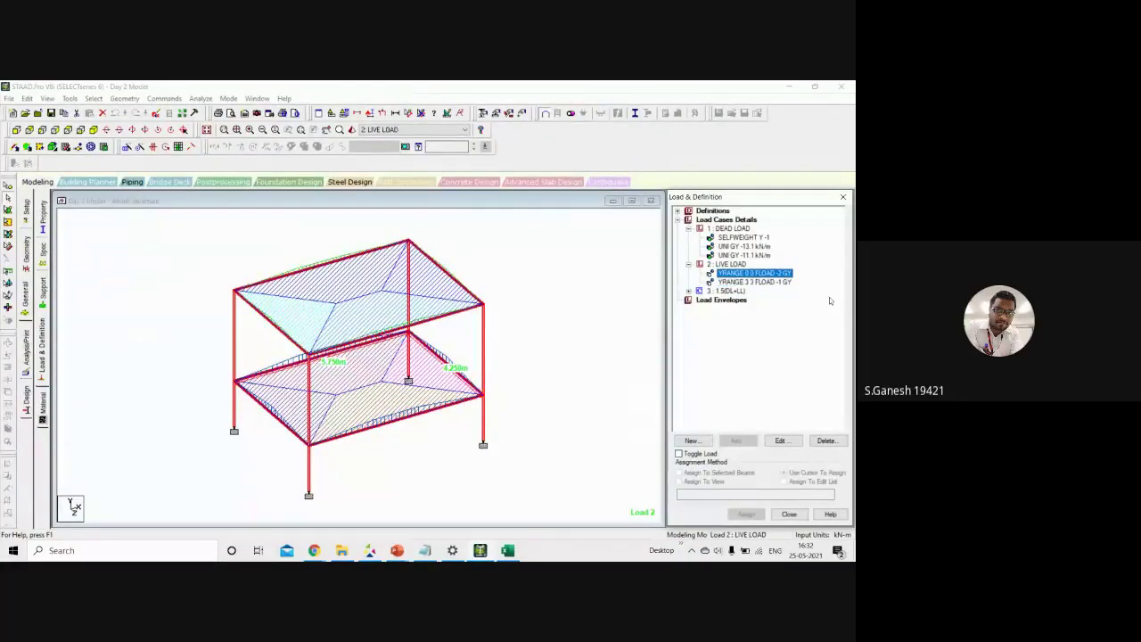
pyautogui.click(779, 440)
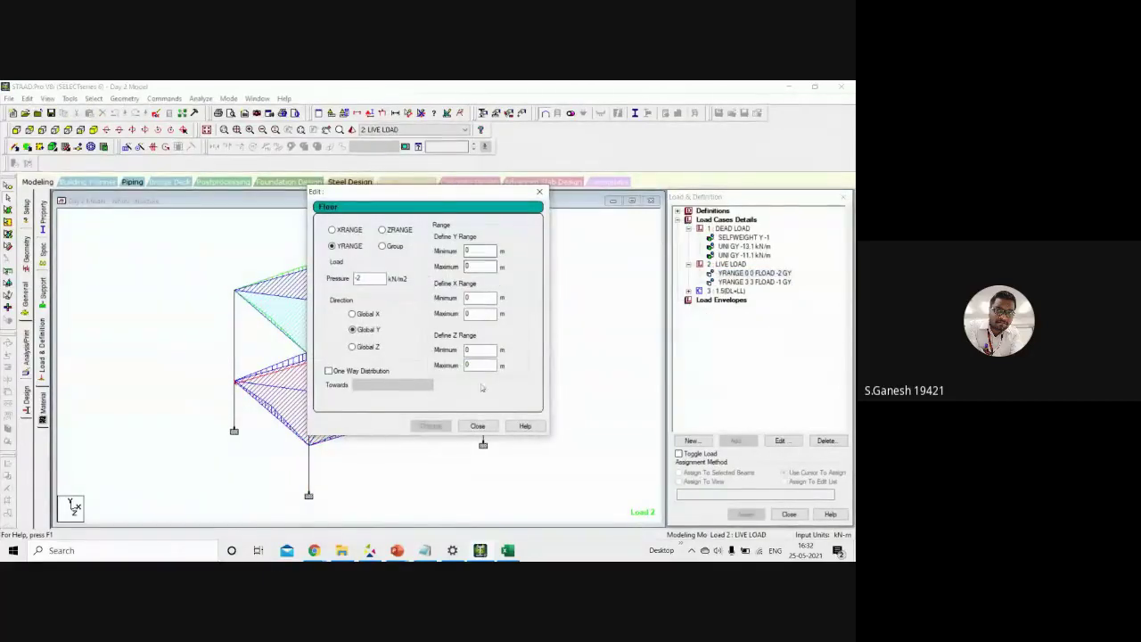
pyautogui.click(475, 313)
pyautogui.click(475, 349)
pyautogui.moveTo(430, 196); pyautogui.dragTo(570, 163)
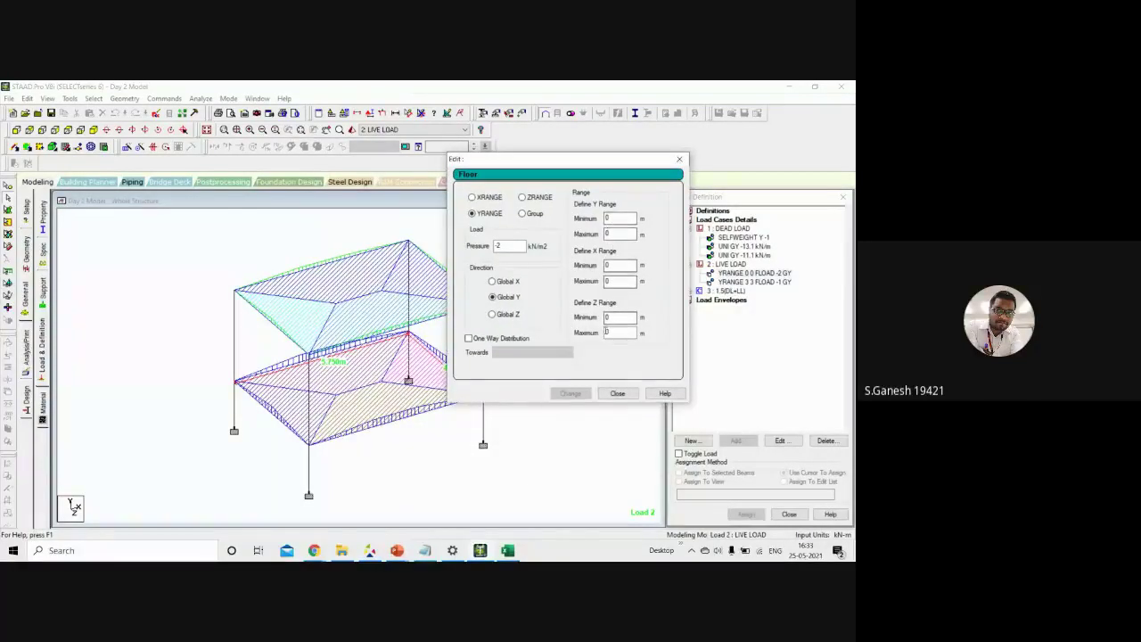
# Examine the pressure and Y range settings of the live floor load at the 3 m level and close them
pyautogui.click(762, 283)
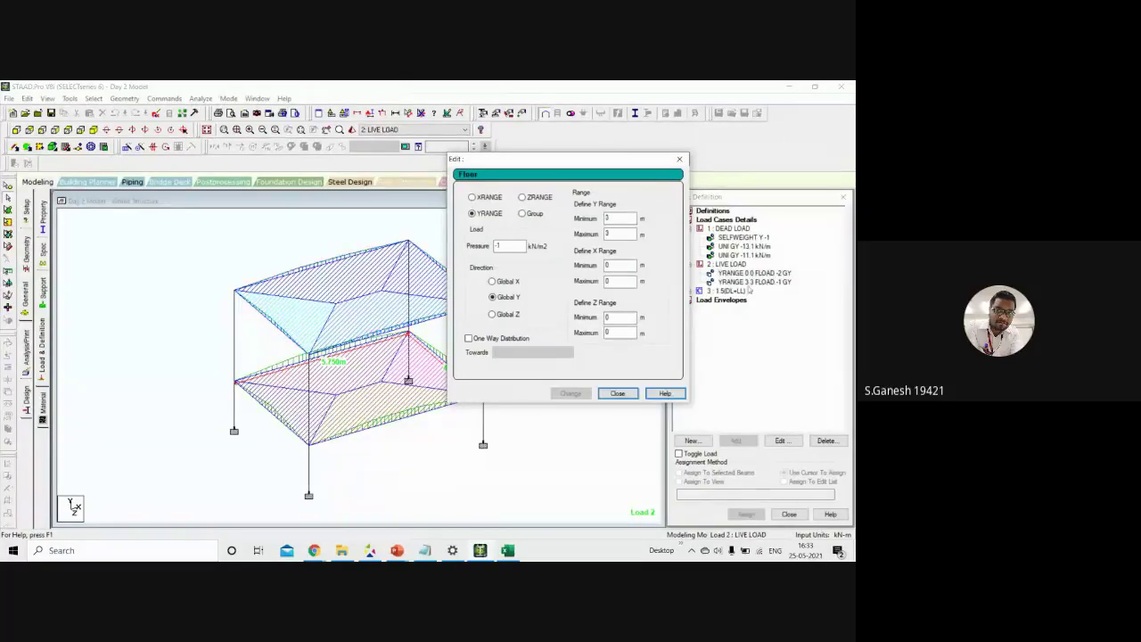
pyautogui.click(617, 393)
pyautogui.click(766, 282)
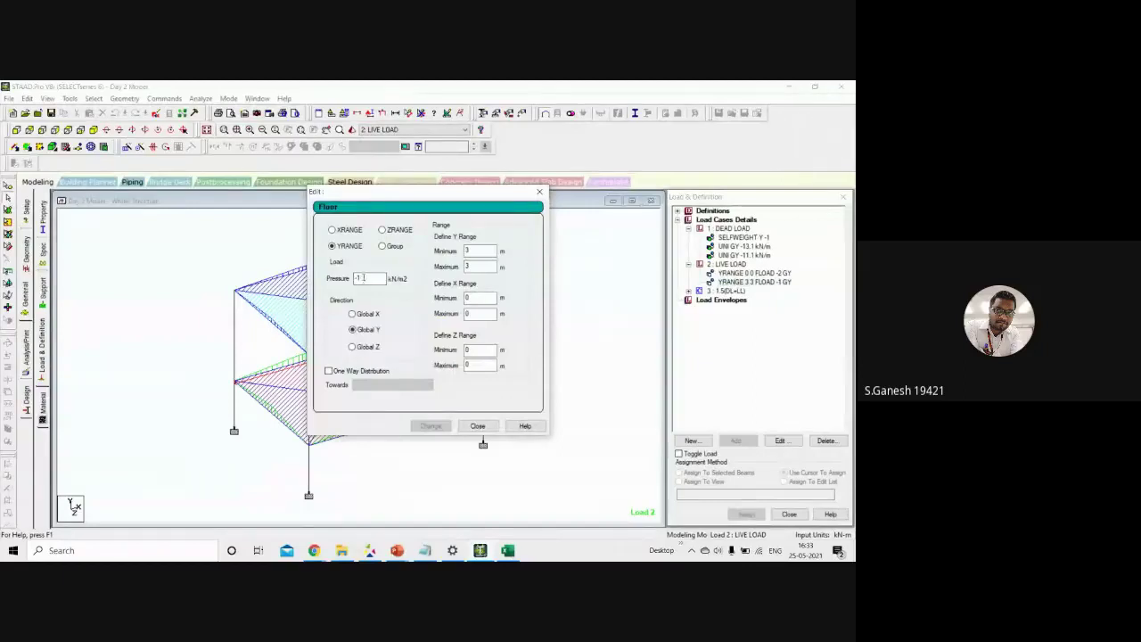
pyautogui.click(470, 250)
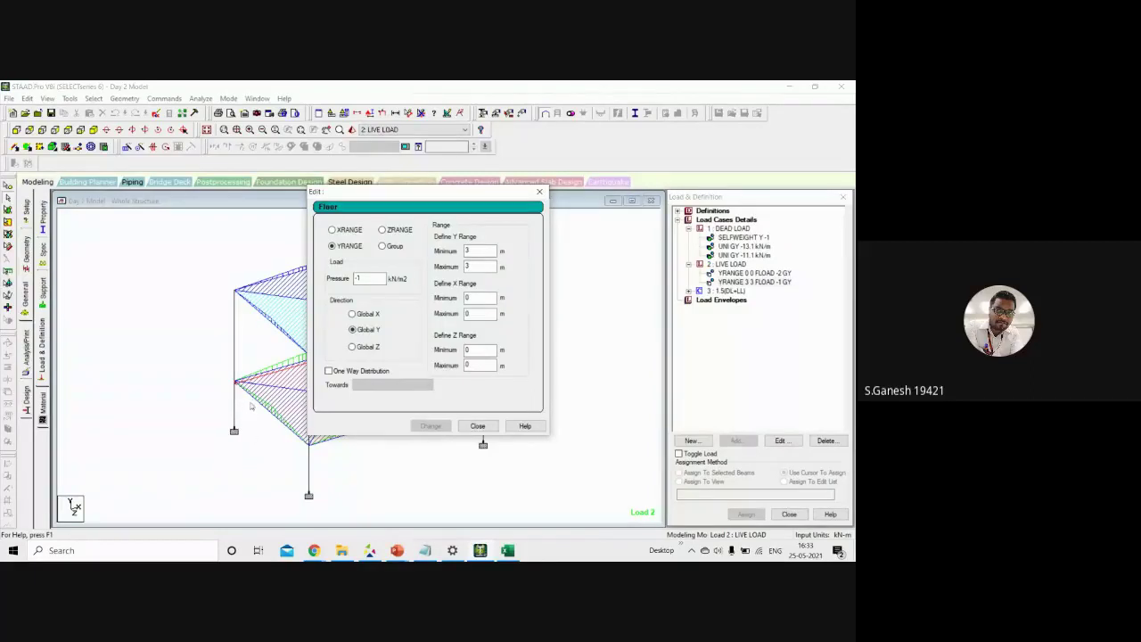
pyautogui.click(478, 426)
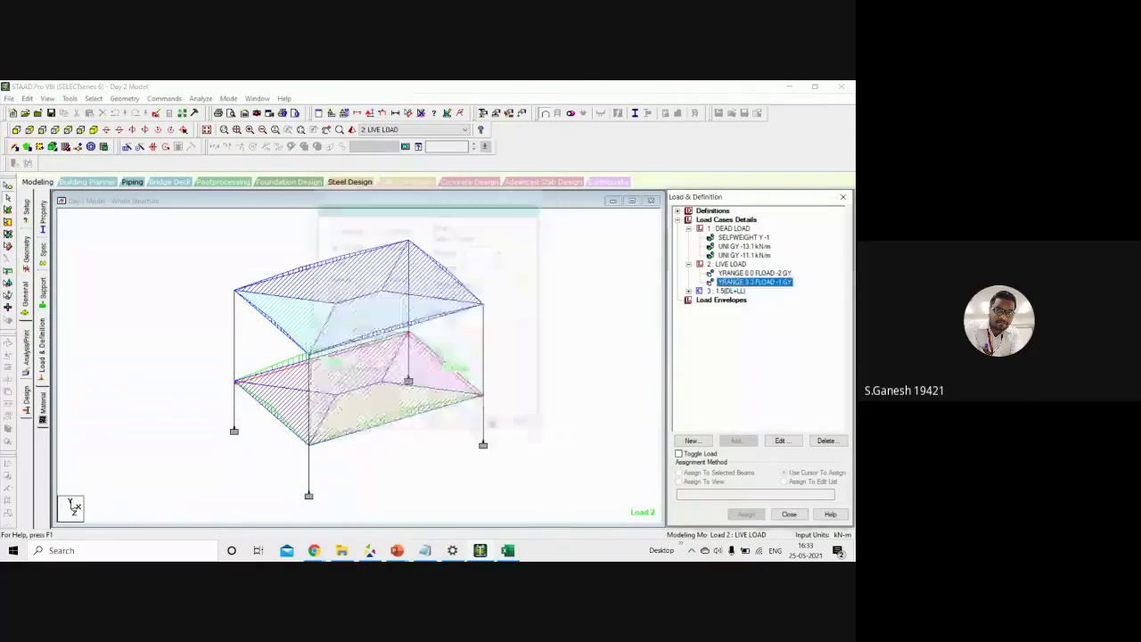
pyautogui.click(651, 297)
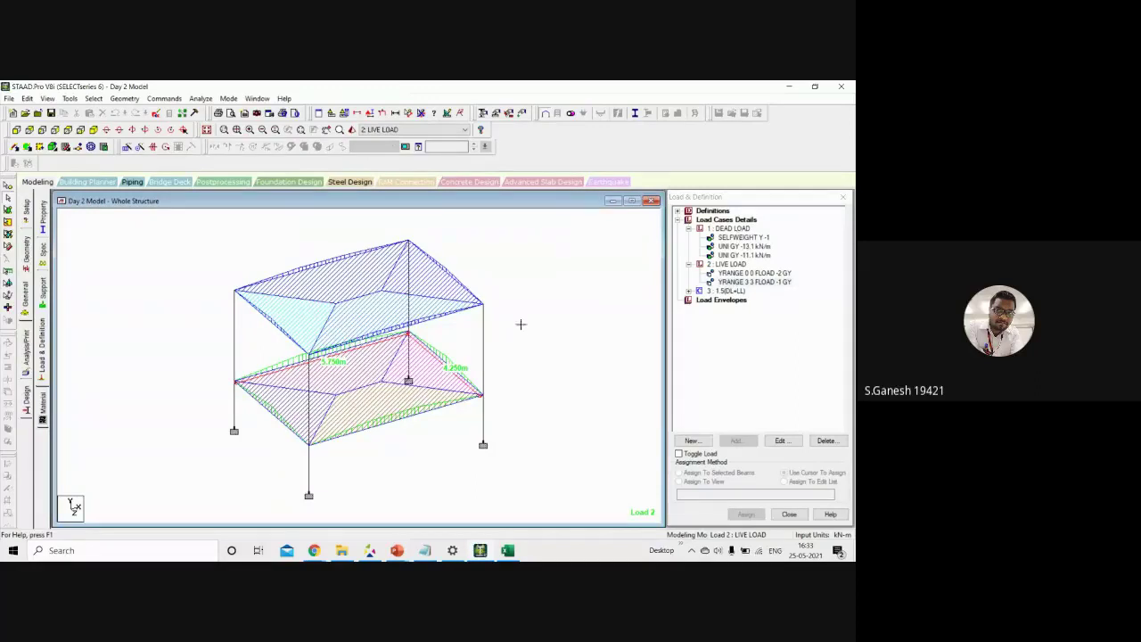
# Create a new Space model named "Day -2 r" in meters and kilonewtons, starting with Add Beam
pyautogui.click(12, 114)
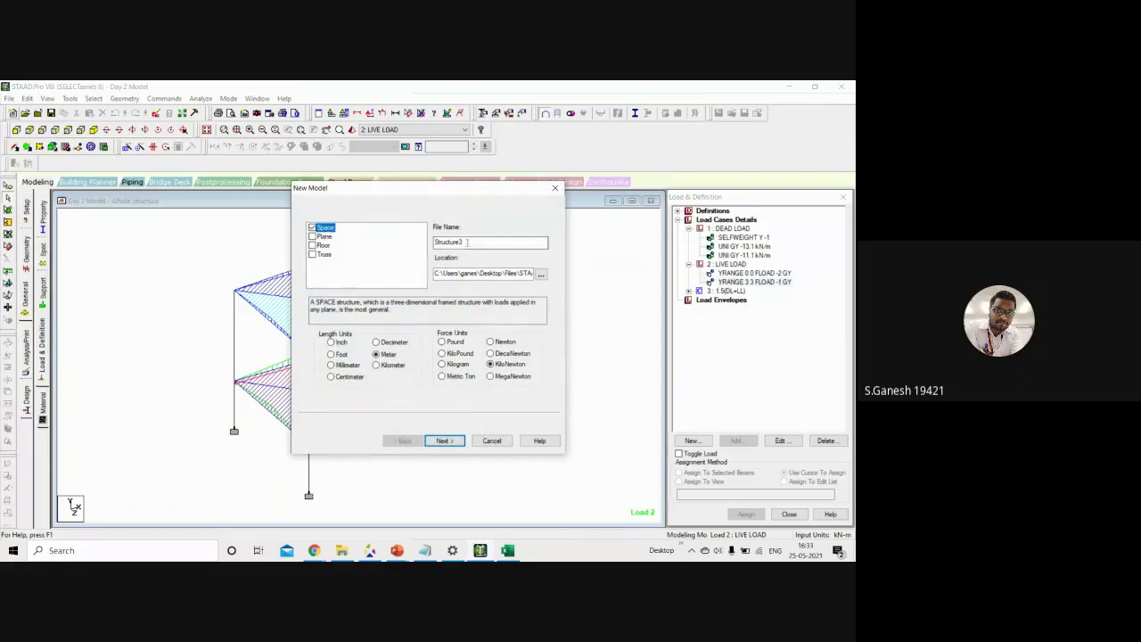
pyautogui.click(323, 229)
pyautogui.write('-2-')
pyautogui.click(445, 441)
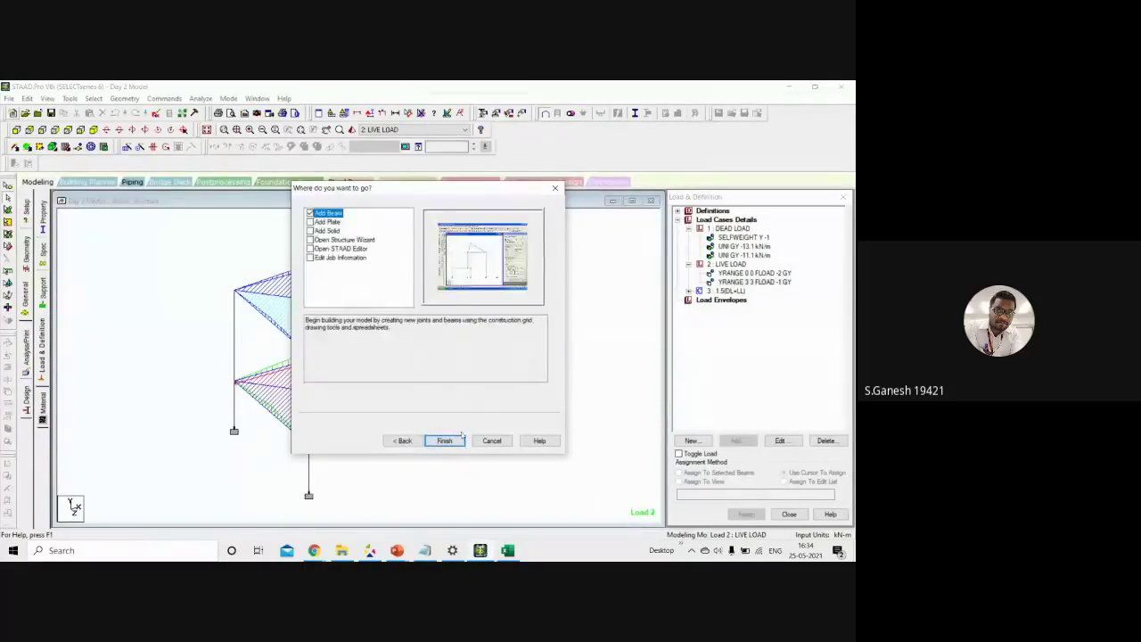
pyautogui.click(445, 440)
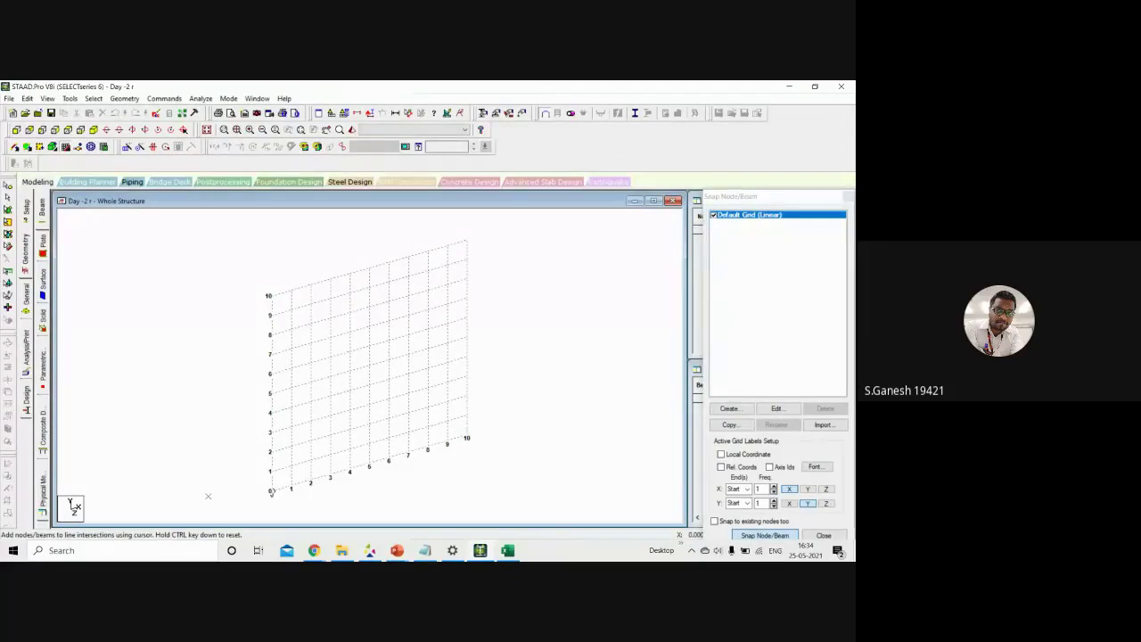
# Switch the new model's default linear grid to the X-Z plane
pyautogui.click(790, 410)
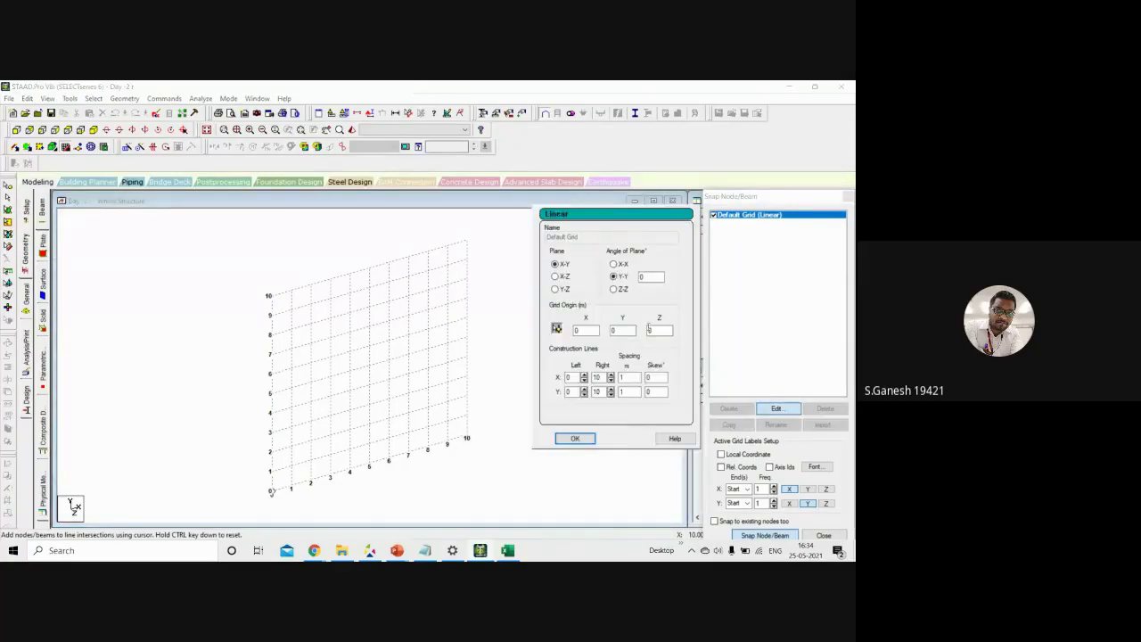
pyautogui.click(567, 278)
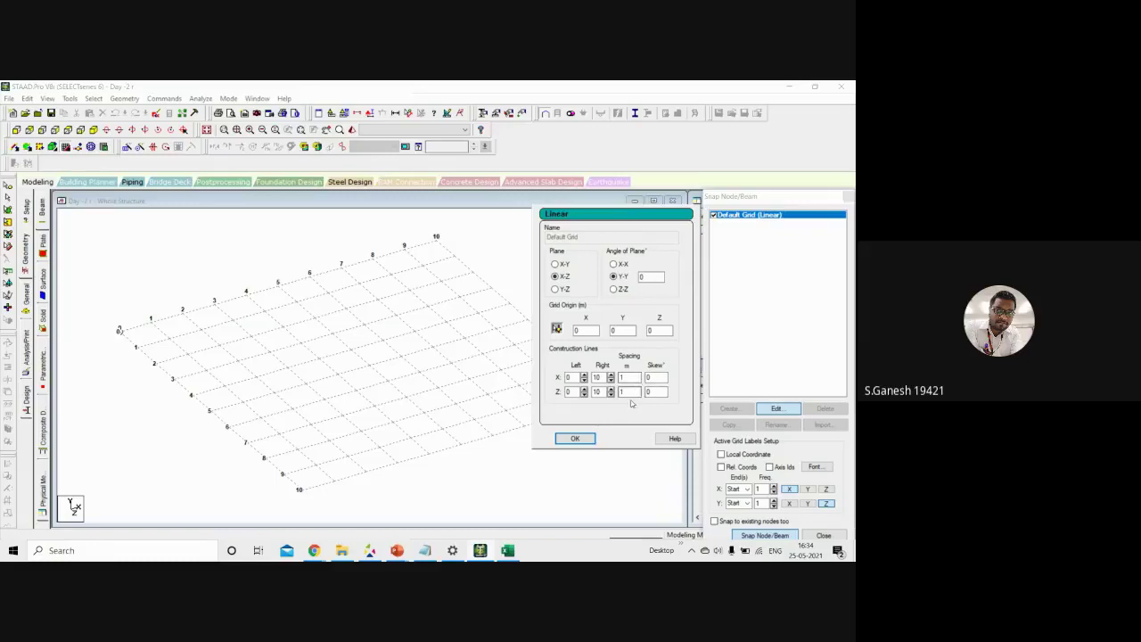
pyautogui.click(574, 437)
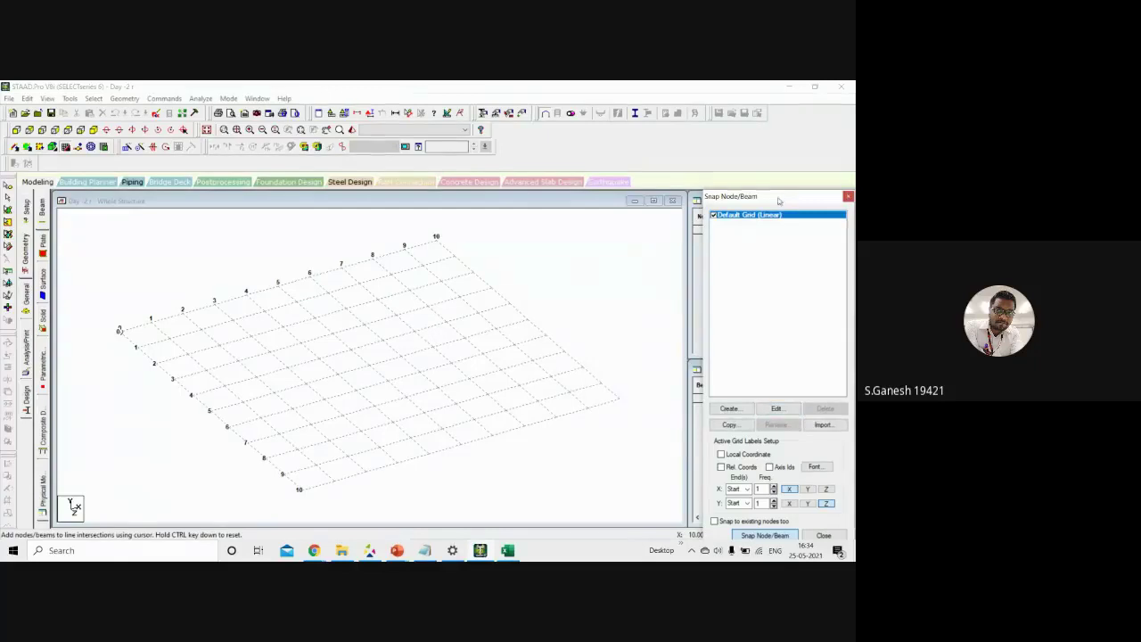
# Uncover the node table and enter node 1 at coordinates 0, 0, 0
pyautogui.moveTo(778, 203); pyautogui.dragTo(557, 207)
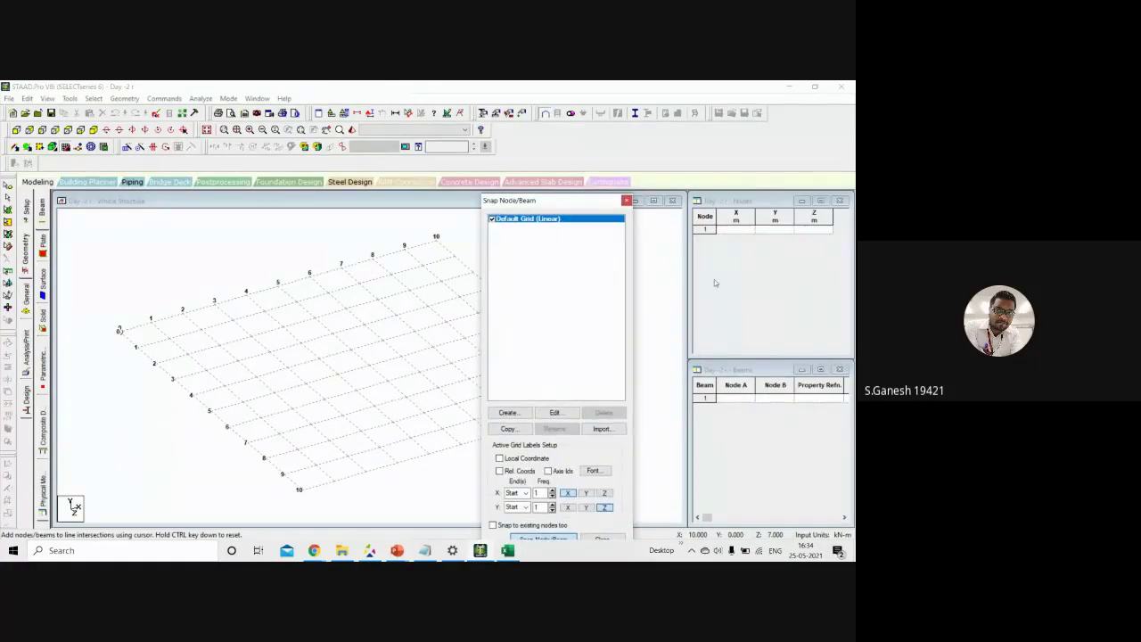
pyautogui.click(743, 231)
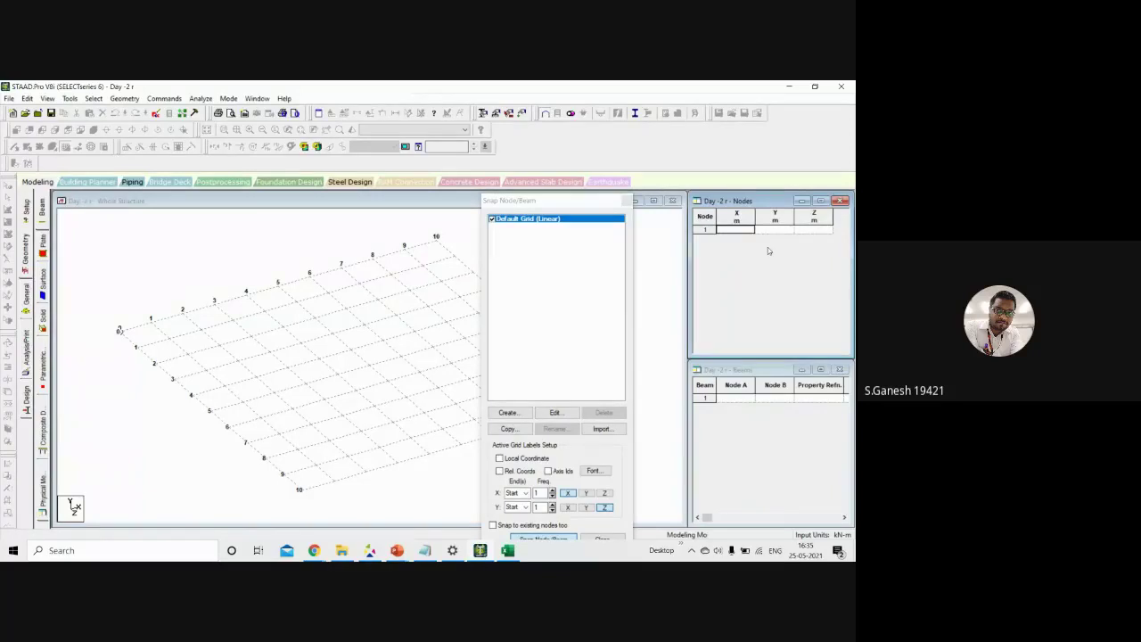
pyautogui.write('0')
pyautogui.press('Return')
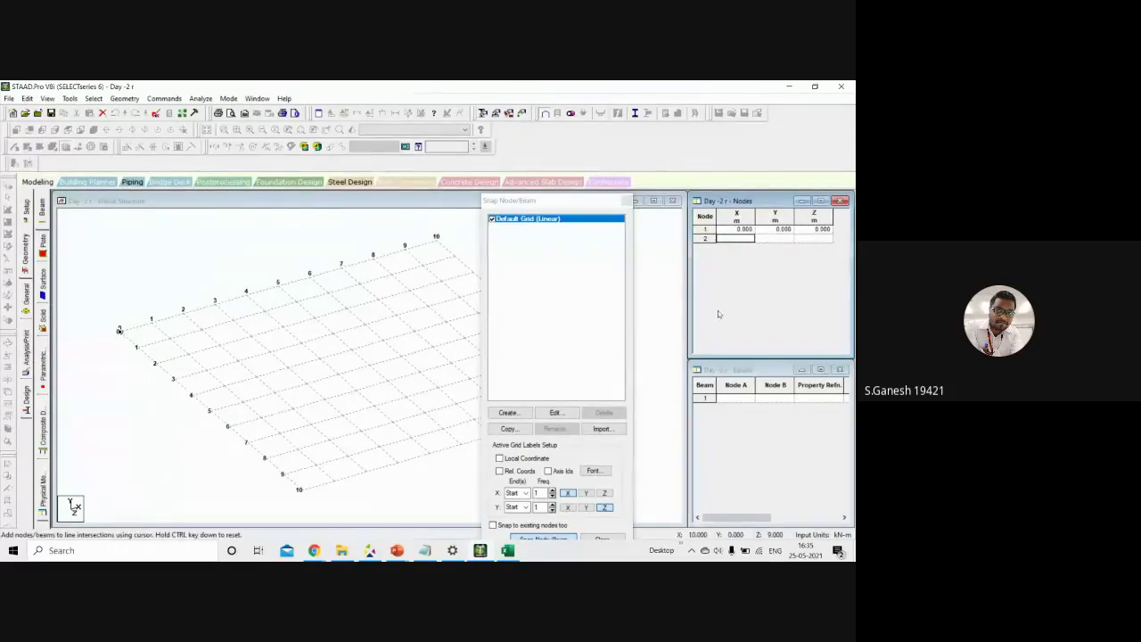
# Enter node 2 at coordinates 5.75, 0, 0 in the node table
pyautogui.write('5.75')
pyautogui.press('Tab')
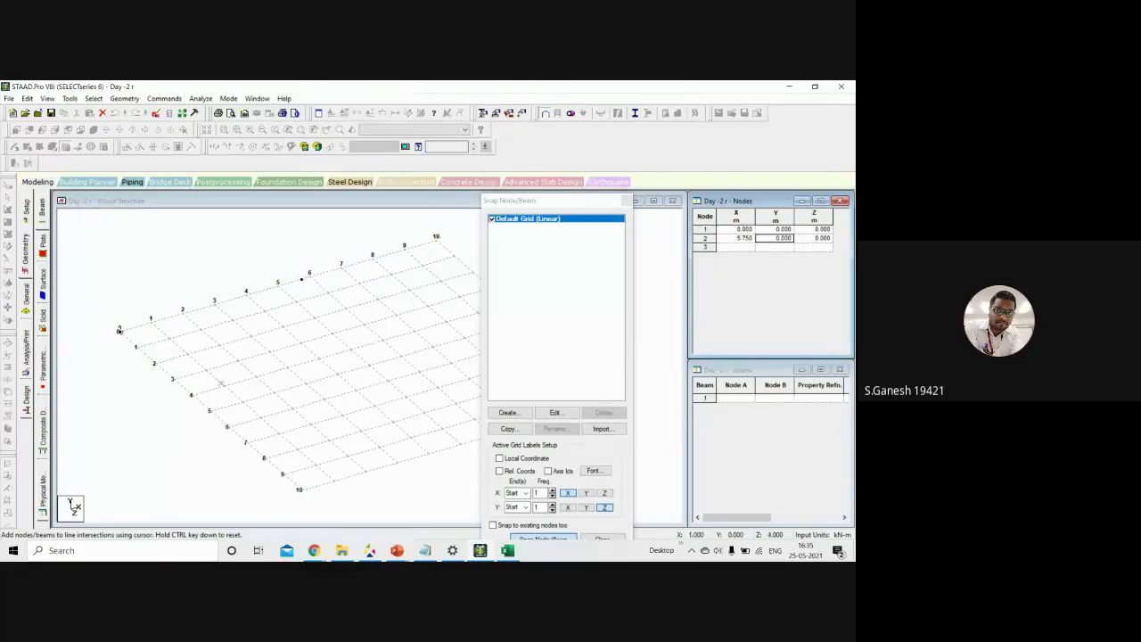
# Enter node 3 at coordinates 0, 0, 4.25 and node 4 at 5.75, 0, 4.25 in the node table
pyautogui.click(738, 248)
pyautogui.write('0')
pyautogui.press('Tab')
pyautogui.press('Tab')
pyautogui.write('4')
pyautogui.press('Return')
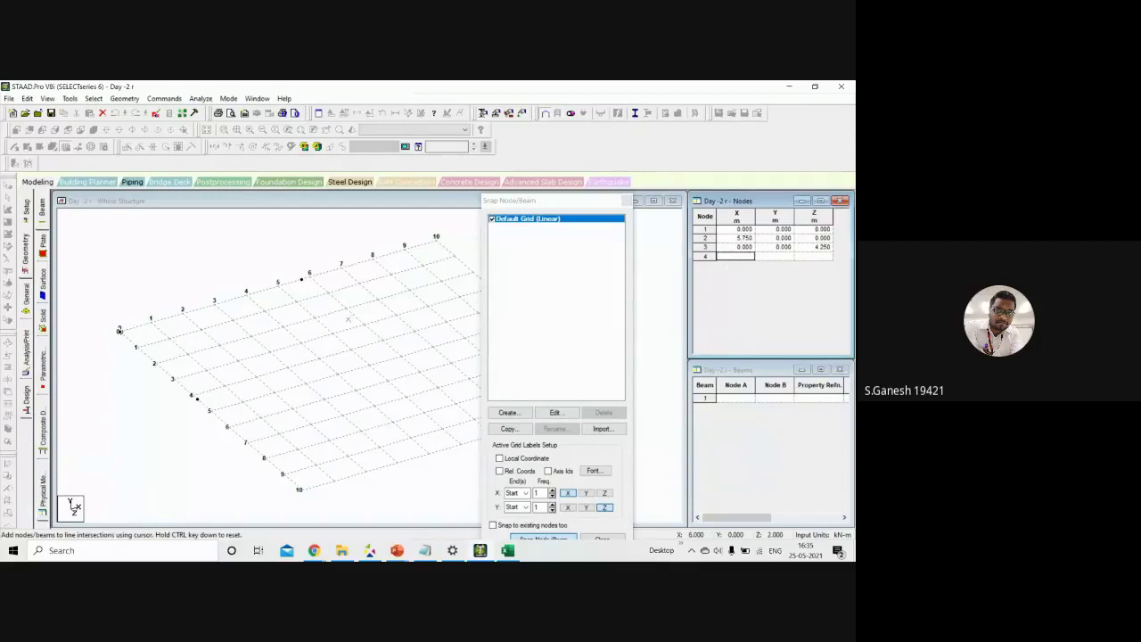
pyautogui.write('5.57')
pyautogui.press('Tab')
pyautogui.press('Tab')
pyautogui.write('4.25')
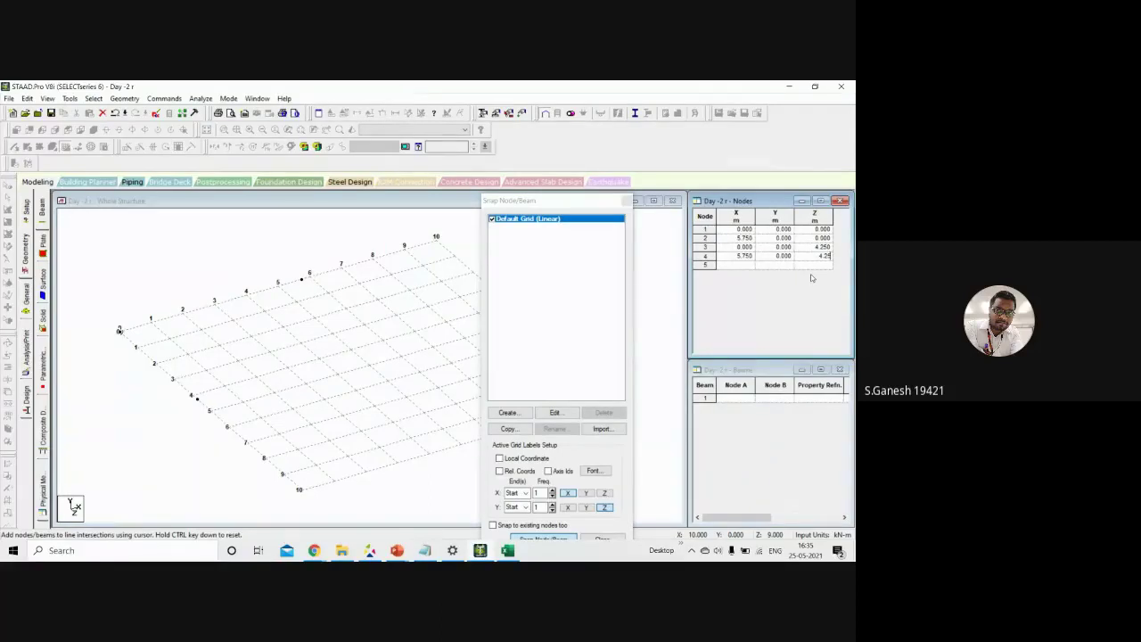
pyautogui.press('Tab')
# Close the Snap Node/Beam settings to hide the grid
pyautogui.click(379, 344)
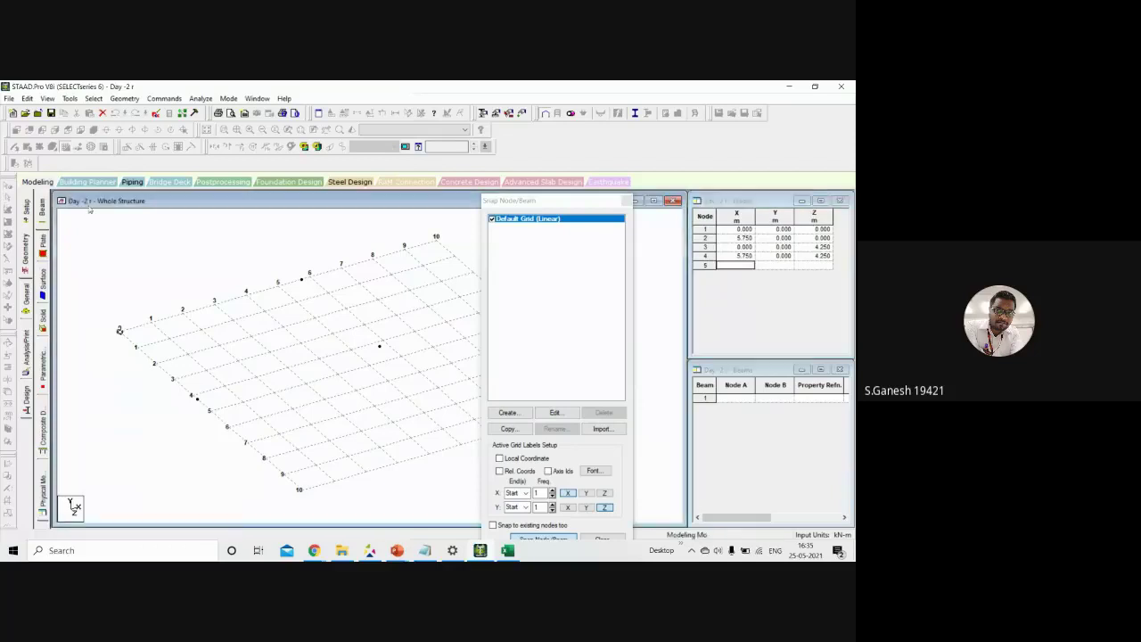
pyautogui.click(622, 203)
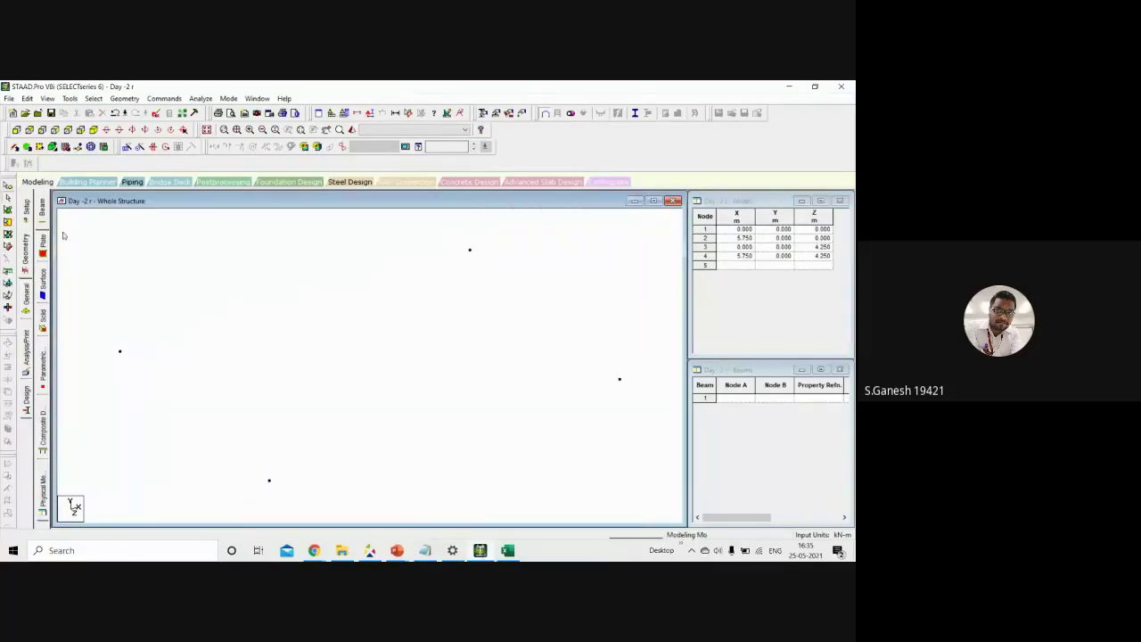
# Add four beams connecting nodes 1-2, 3-4, 3-1 and 4-2 into a closed rectangle
pyautogui.click(16, 148)
pyautogui.moveTo(120, 351); pyautogui.dragTo(469, 251)
pyautogui.moveTo(269, 480); pyautogui.dragTo(619, 380)
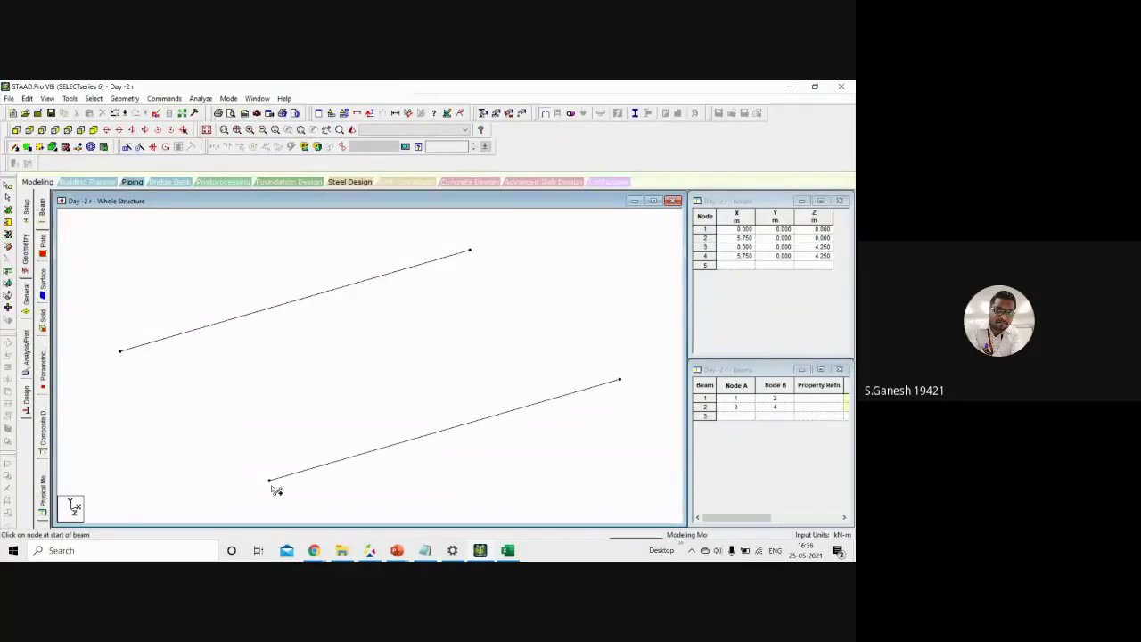
pyautogui.moveTo(270, 481); pyautogui.dragTo(121, 350)
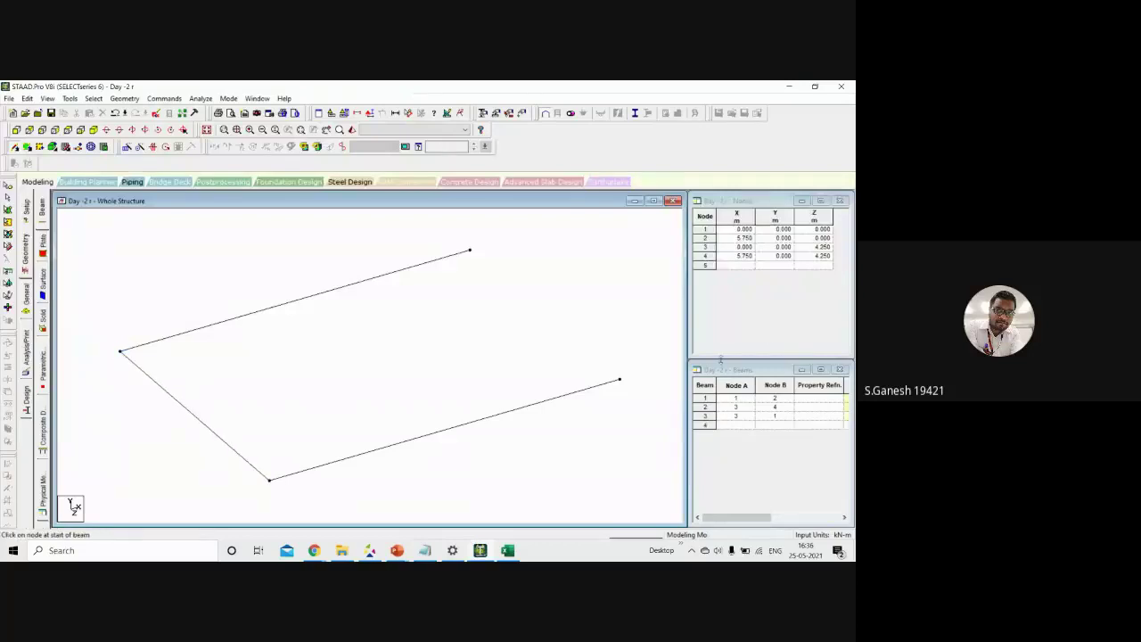
pyautogui.click(621, 380)
pyautogui.click(470, 251)
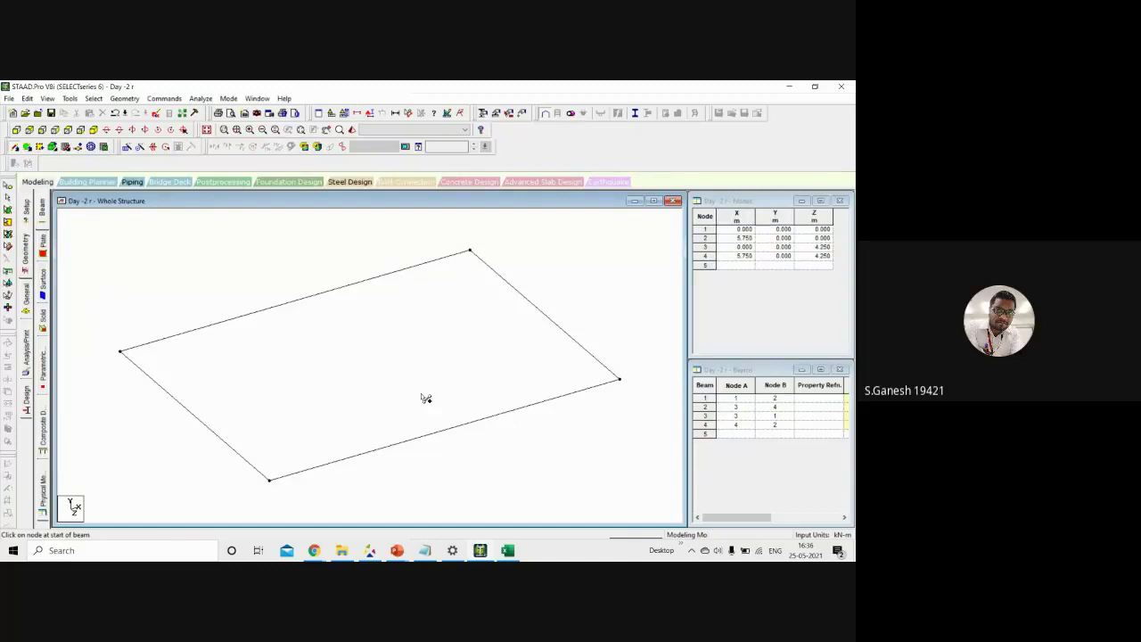
# Undo the four beams and nodes 3 and 4, keeping only nodes 1 and 2
pyautogui.hotkey('ctrl', 'z')
pyautogui.hotkey('ctrl', 'z')
pyautogui.hotkey('ctrl', 'z')
pyautogui.hotkey('ctrl', 'z')
pyautogui.hotkey('ctrl', 'z')
pyautogui.hotkey('ctrl', 'z')
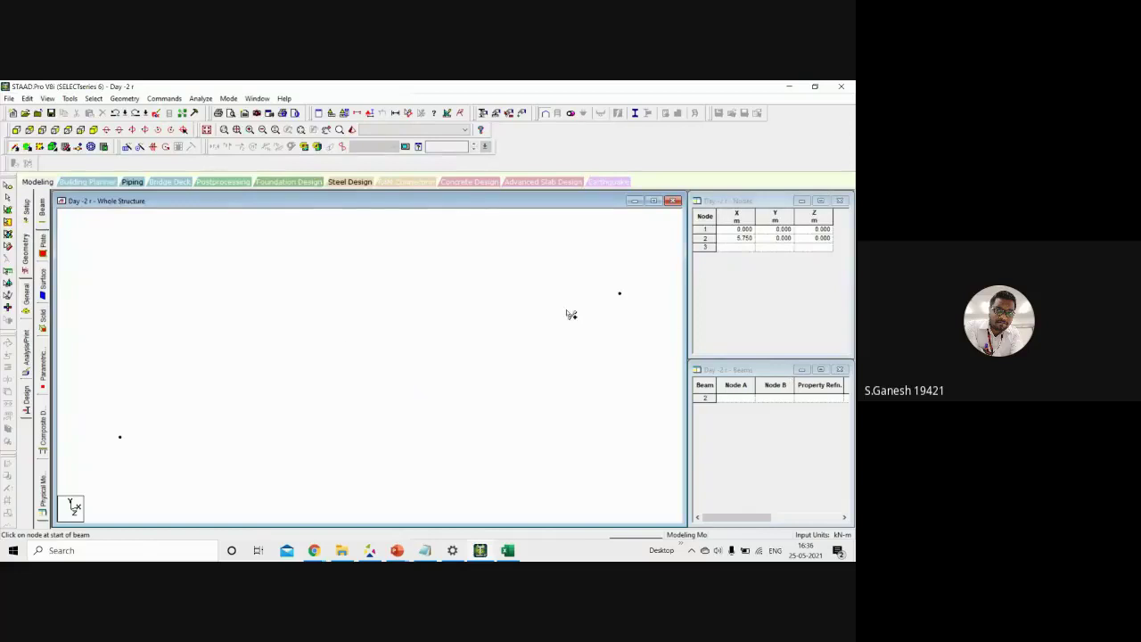
# Connect nodes 1 and 2 with a beam and repeat it translationally one step of 4.25 m along Z with linked steps
pyautogui.moveTo(120, 436); pyautogui.dragTo(619, 293)
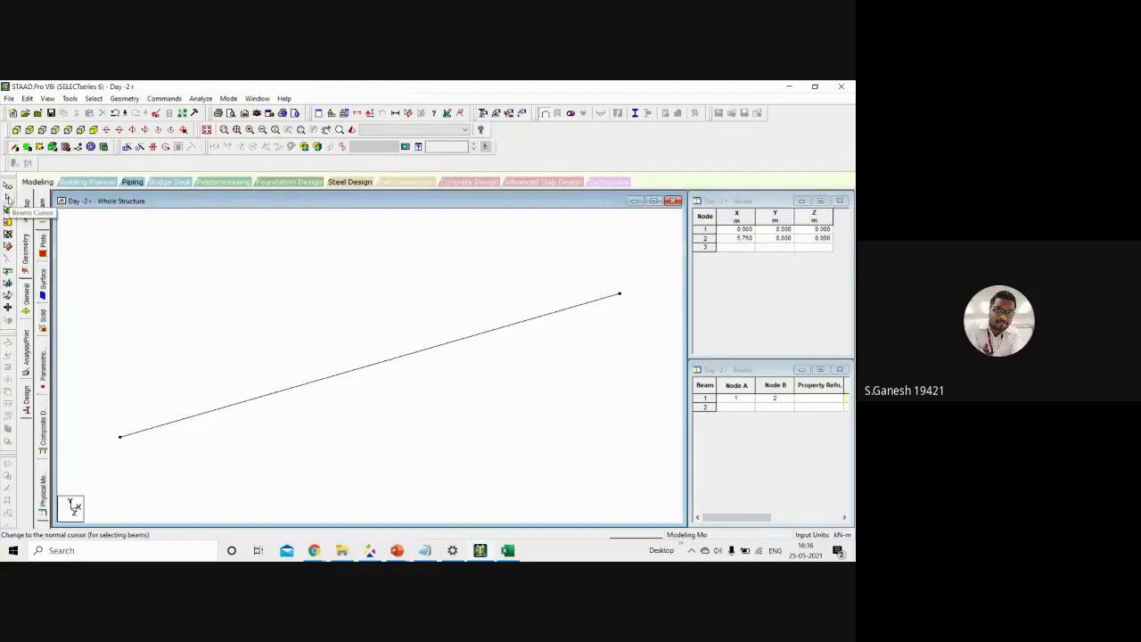
pyautogui.click(7, 204)
pyautogui.moveTo(113, 272); pyautogui.dragTo(606, 489)
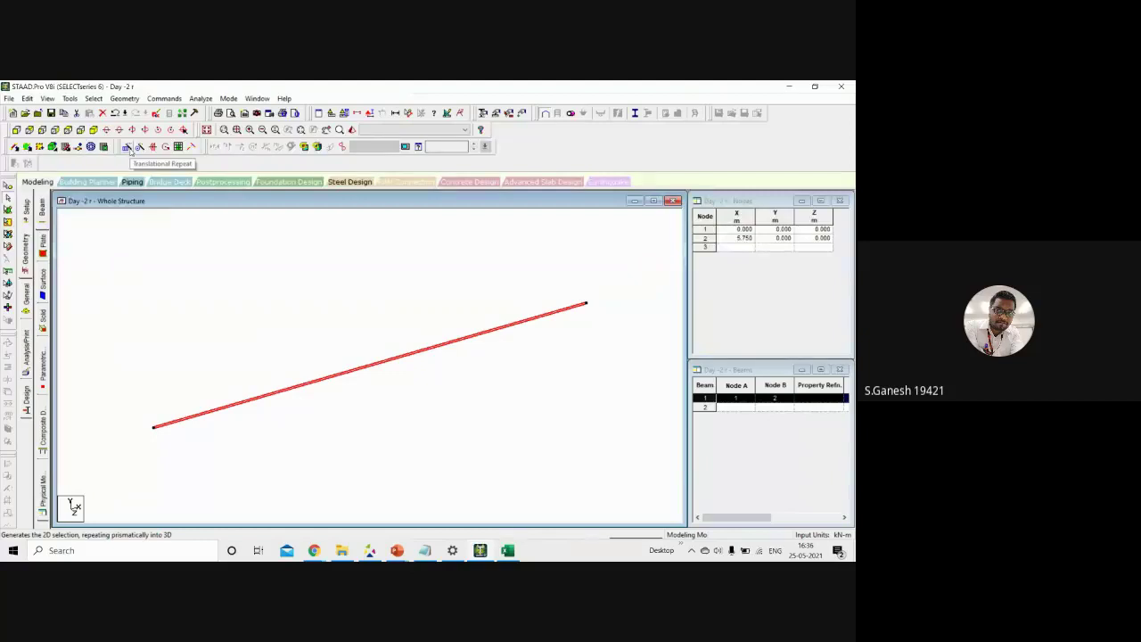
pyautogui.click(127, 147)
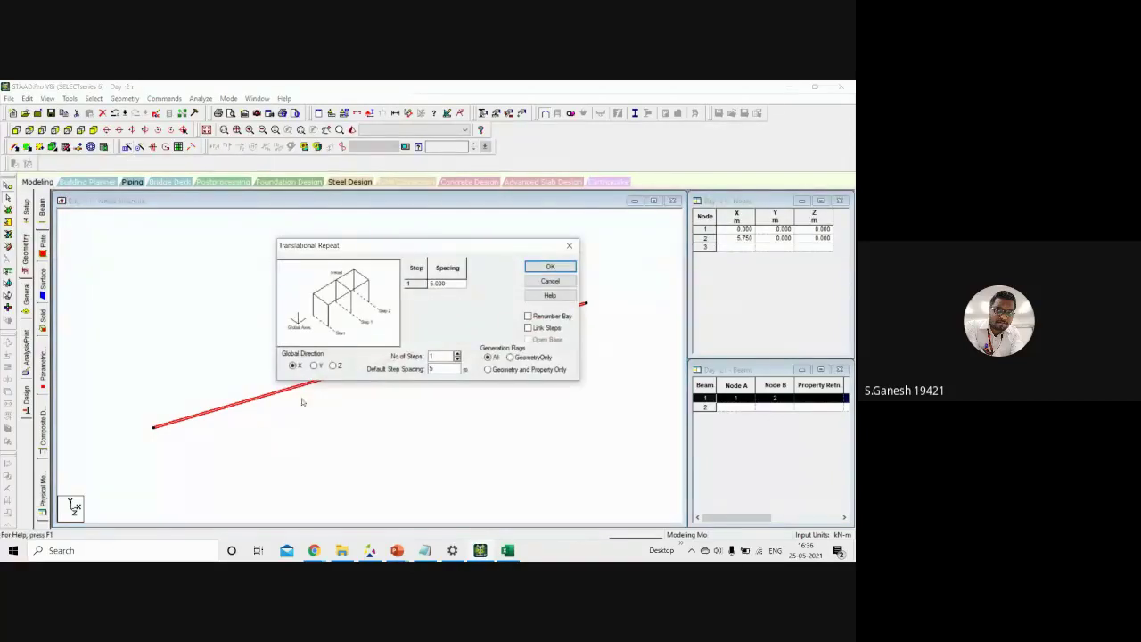
pyautogui.click(334, 366)
pyautogui.doubleClick(431, 369)
pyautogui.write('4.25')
pyautogui.click(534, 330)
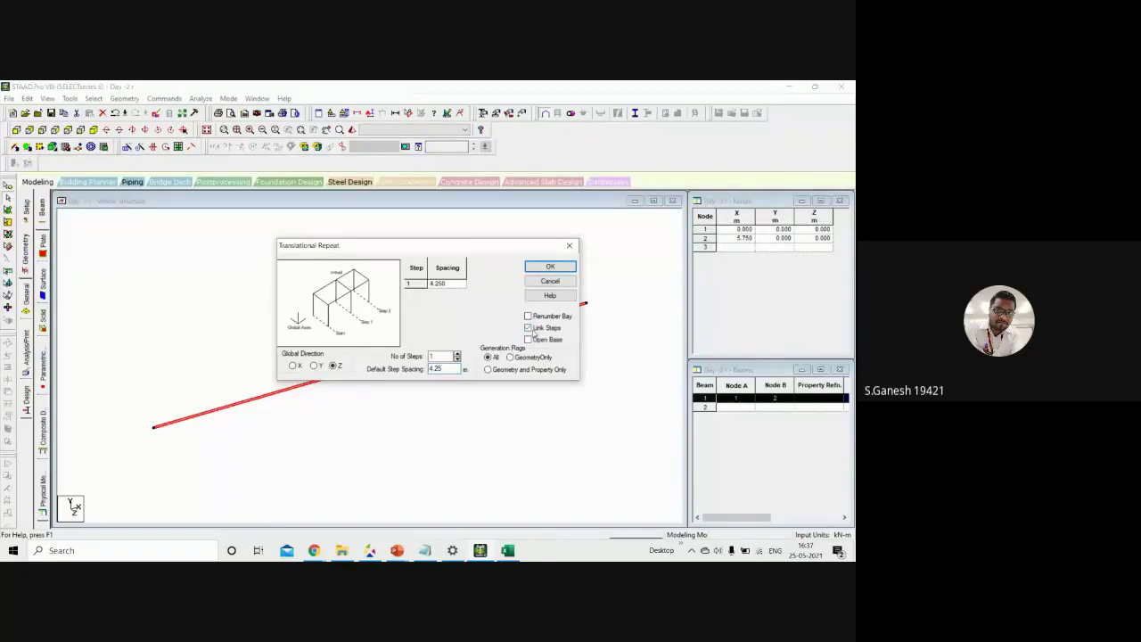
pyautogui.click(542, 264)
pyautogui.click(522, 419)
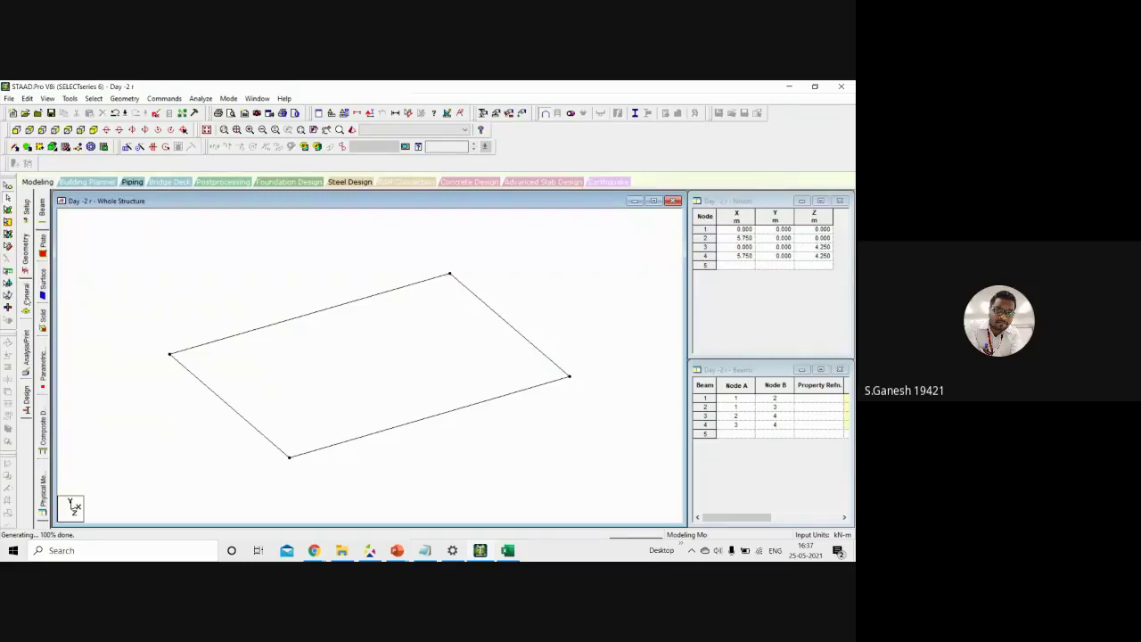
# Create primary load case 1 with loading type Dead and the title "Dead load"
pyautogui.click(26, 298)
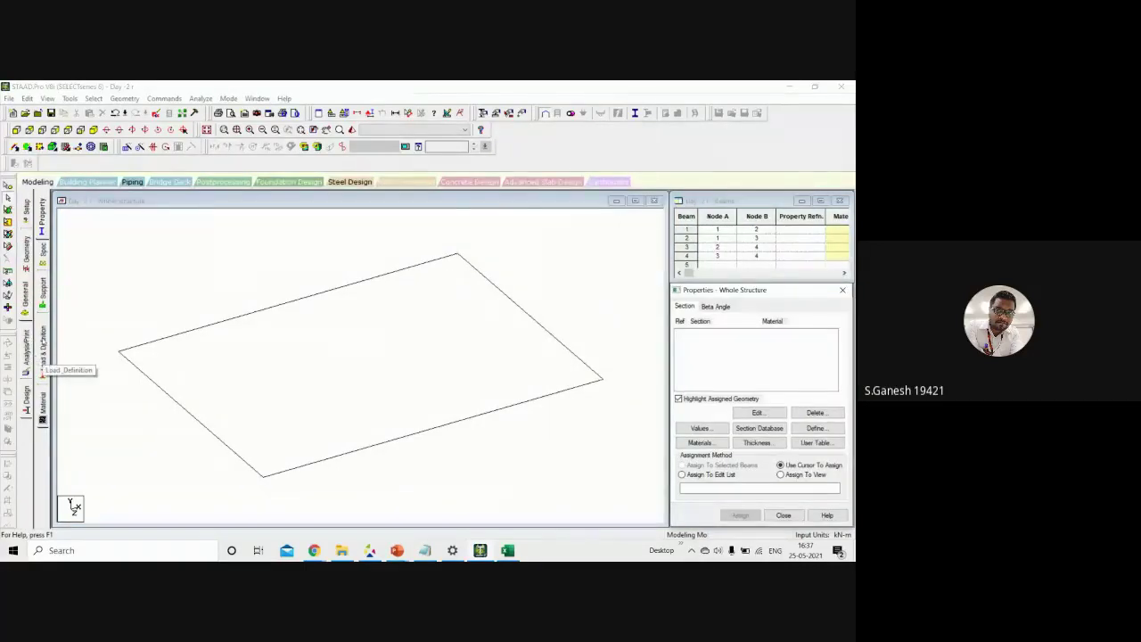
pyautogui.click(41, 366)
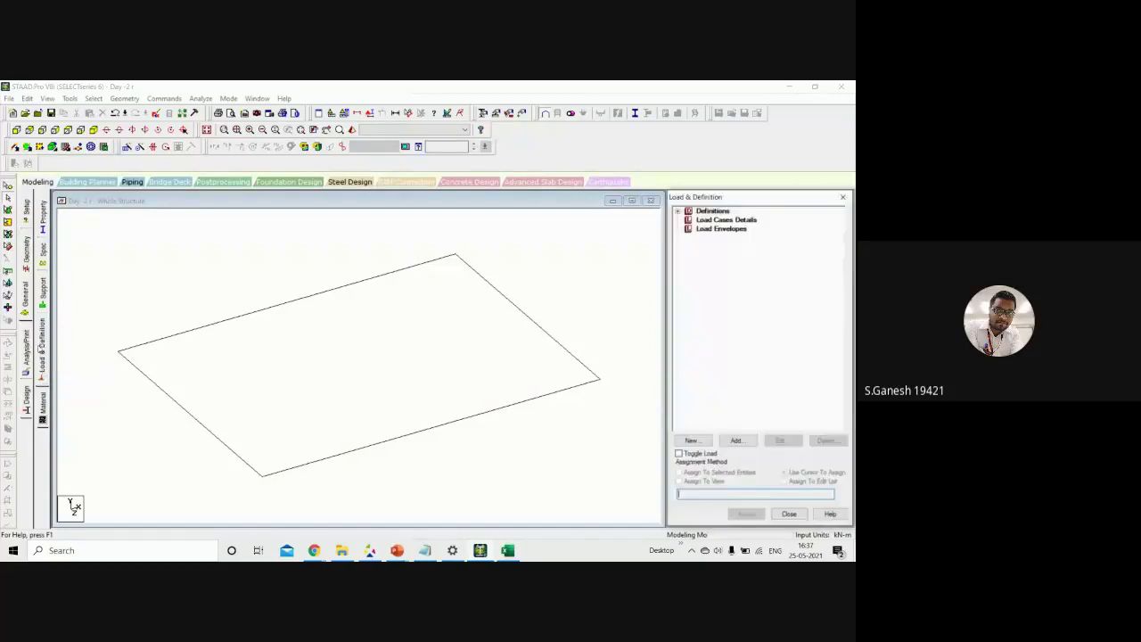
pyautogui.click(710, 222)
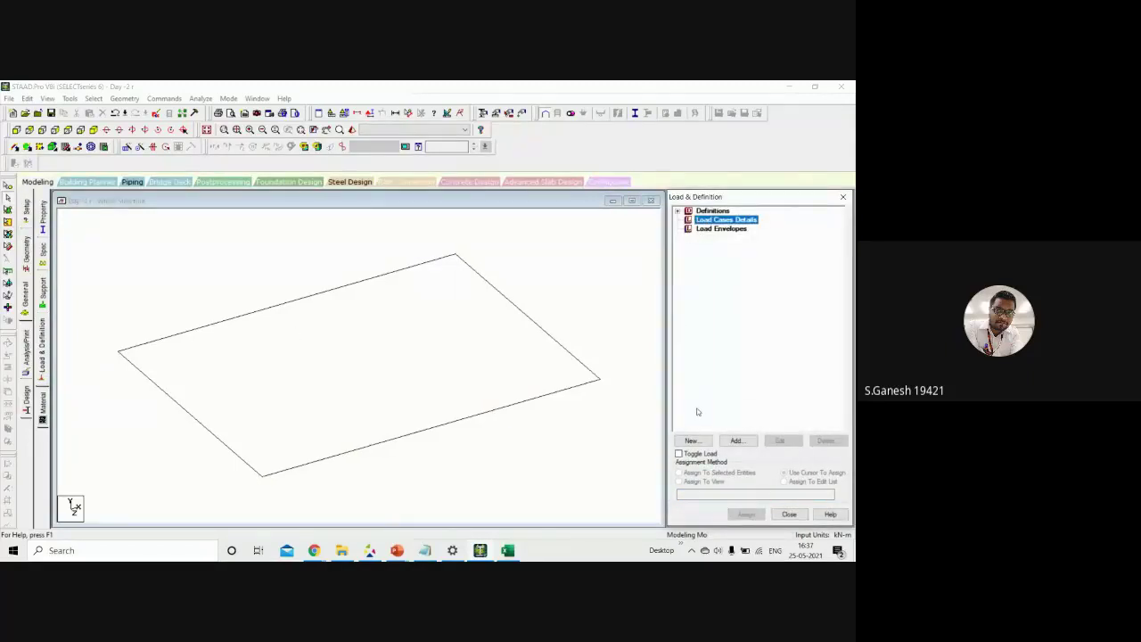
pyautogui.click(736, 440)
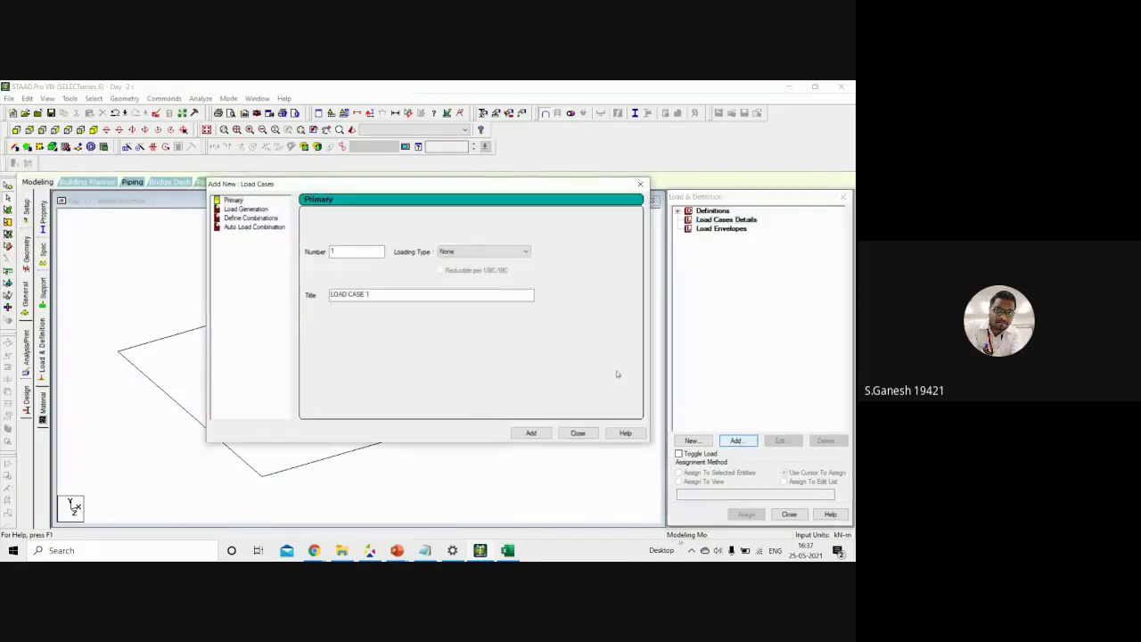
pyautogui.click(513, 251)
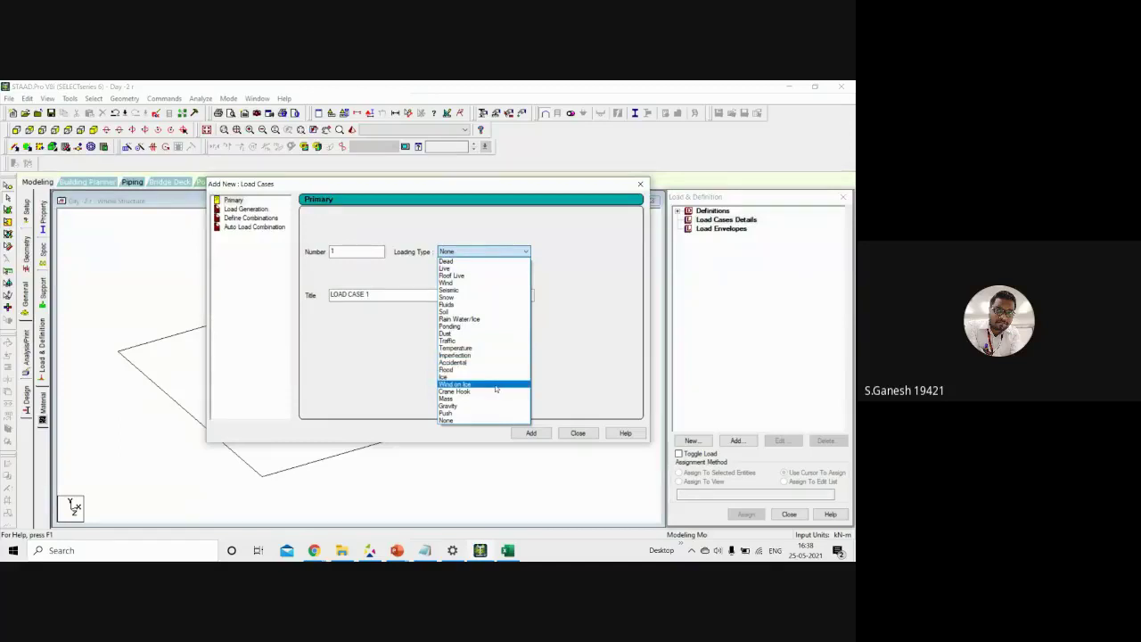
pyautogui.click(489, 263)
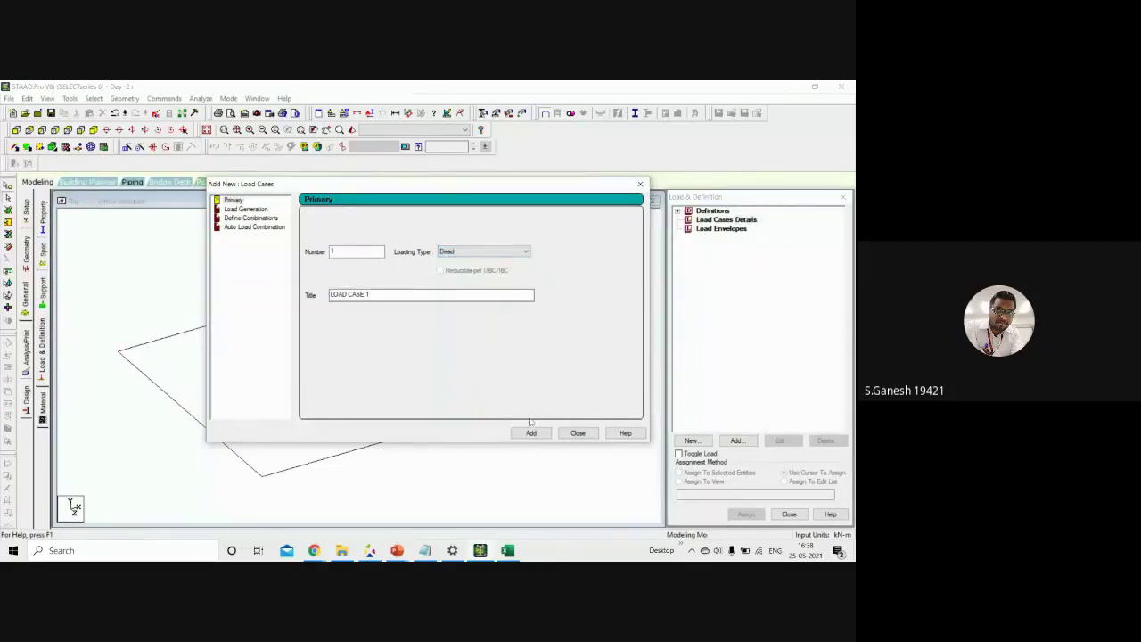
pyautogui.moveTo(392, 295); pyautogui.dragTo(316, 302)
pyautogui.write('Dead load')
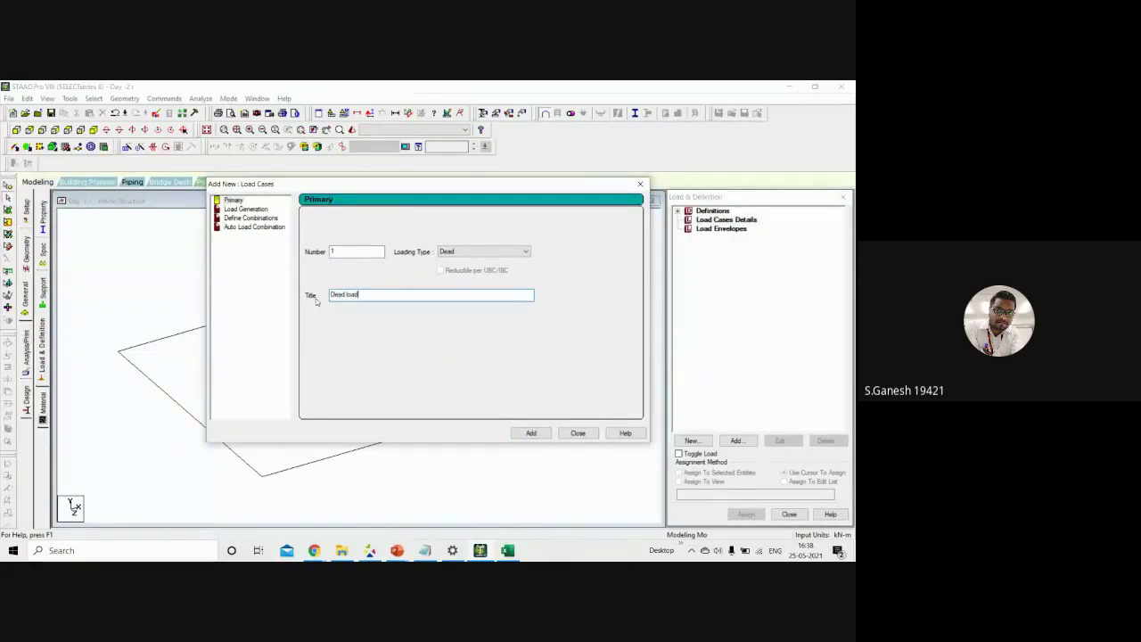
pyautogui.click(533, 431)
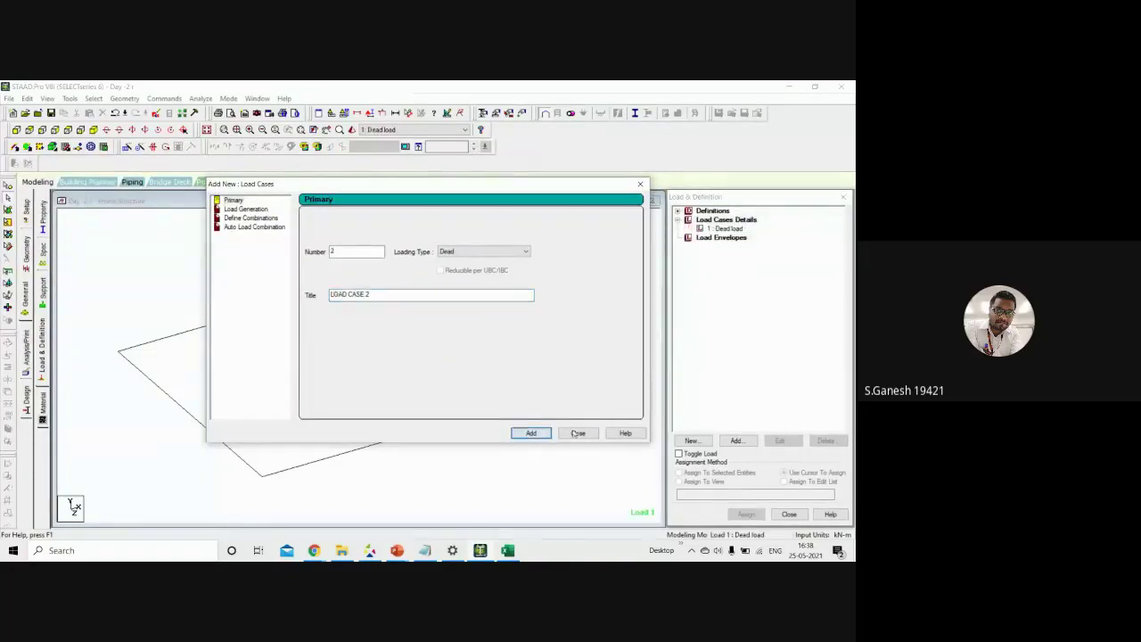
pyautogui.click(577, 432)
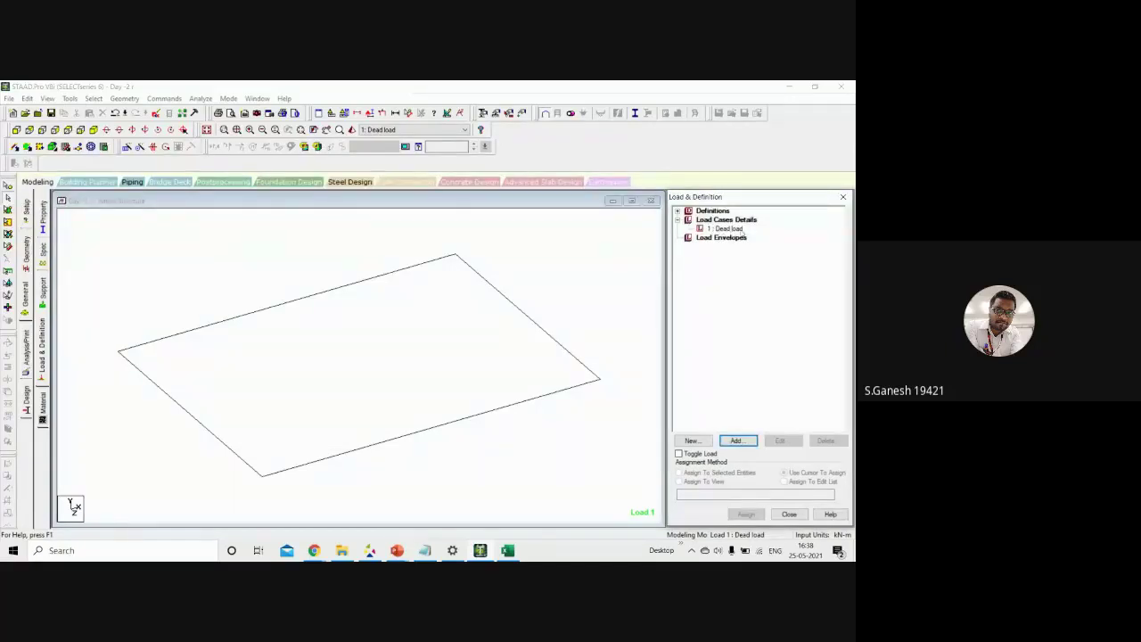
# Examine the plate, floor, area and member load options available for the Dead load case, declining the auto save
pyautogui.click(729, 229)
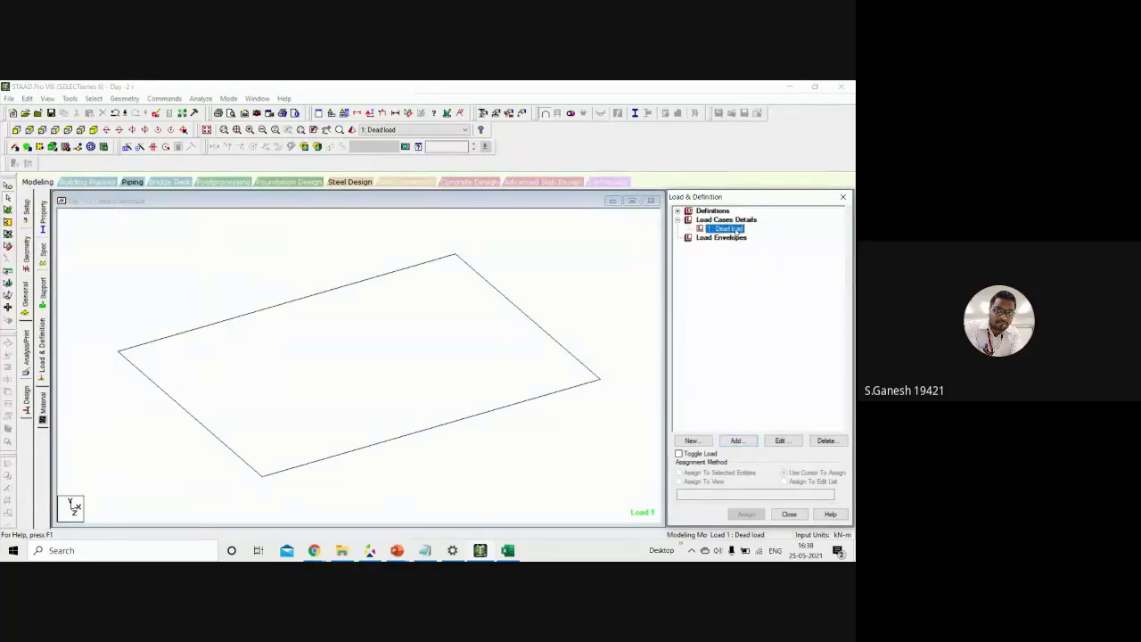
pyautogui.click(737, 441)
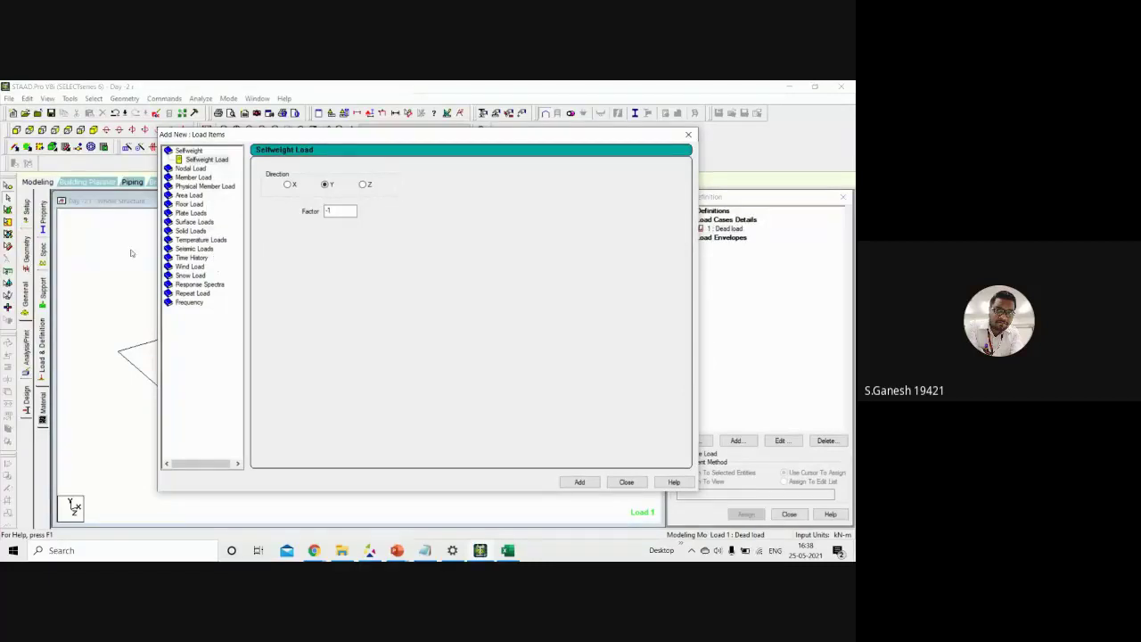
pyautogui.click(187, 213)
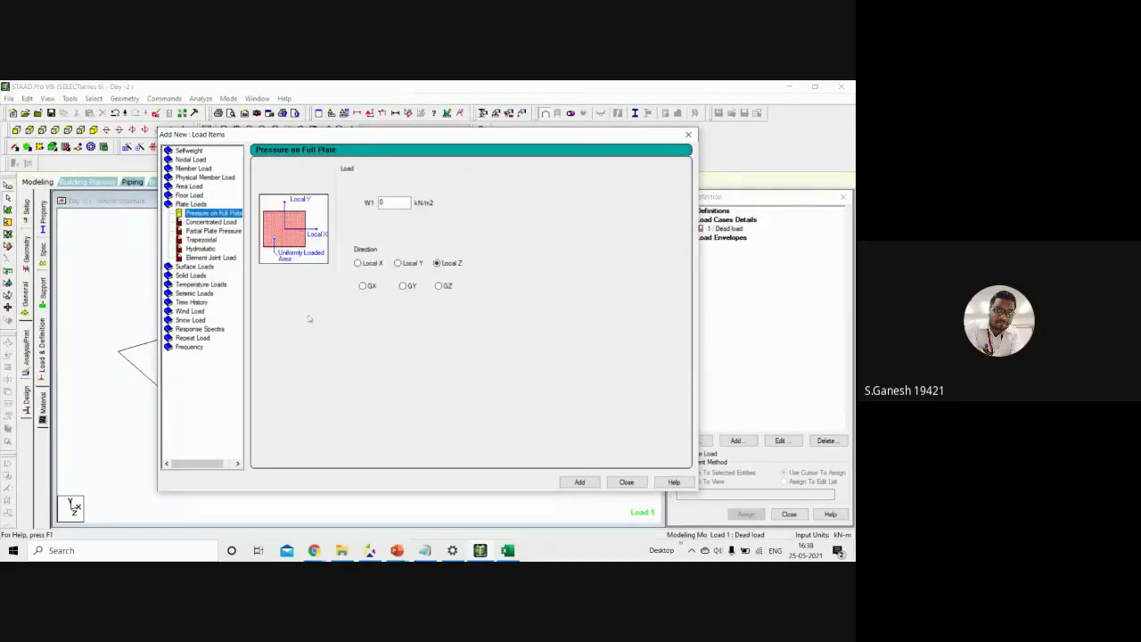
pyautogui.click(199, 248)
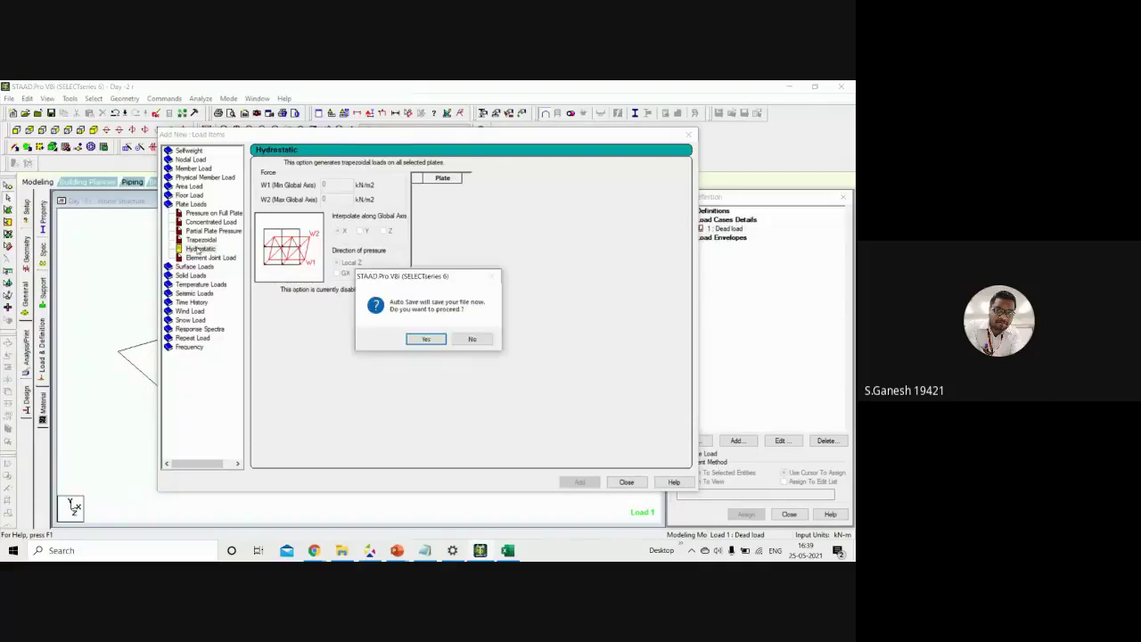
pyautogui.click(471, 340)
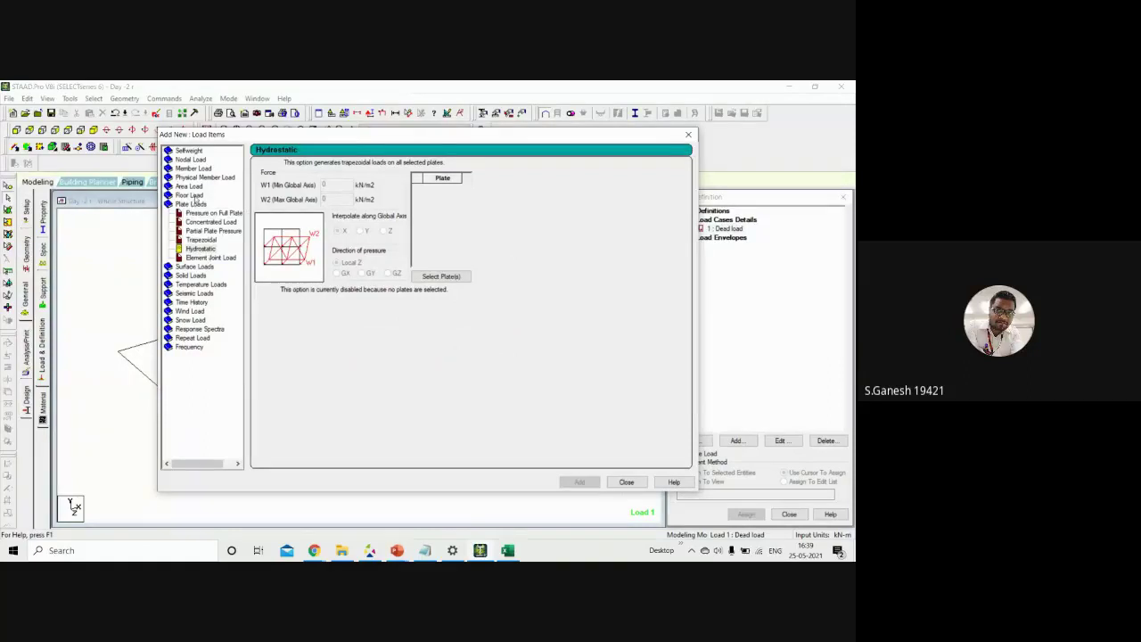
pyautogui.click(191, 195)
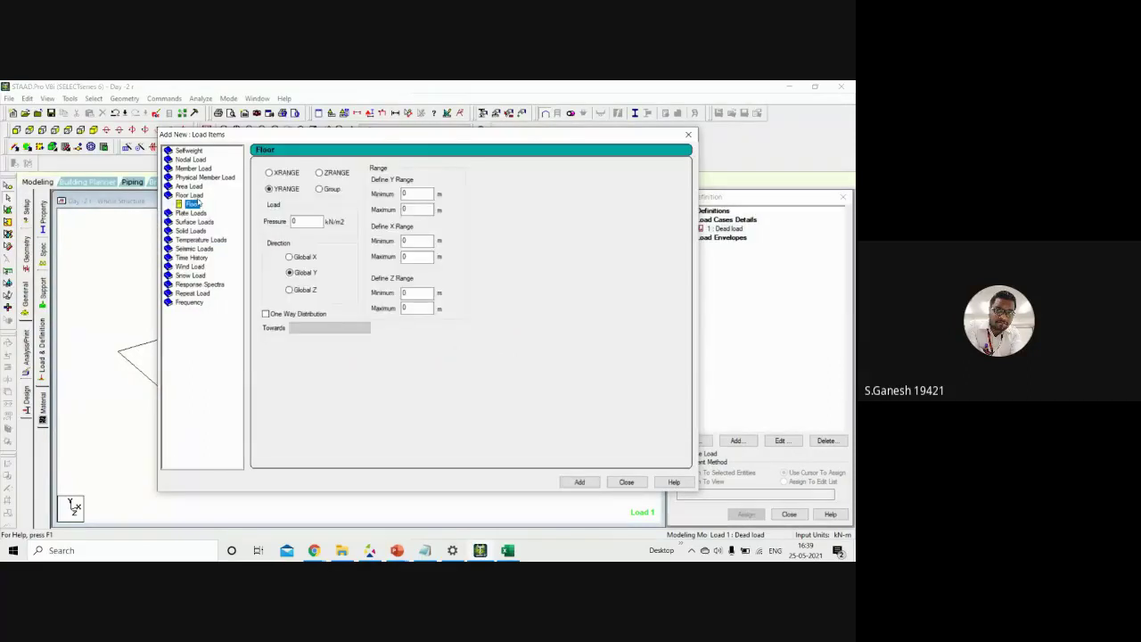
pyautogui.click(298, 223)
pyautogui.click(189, 187)
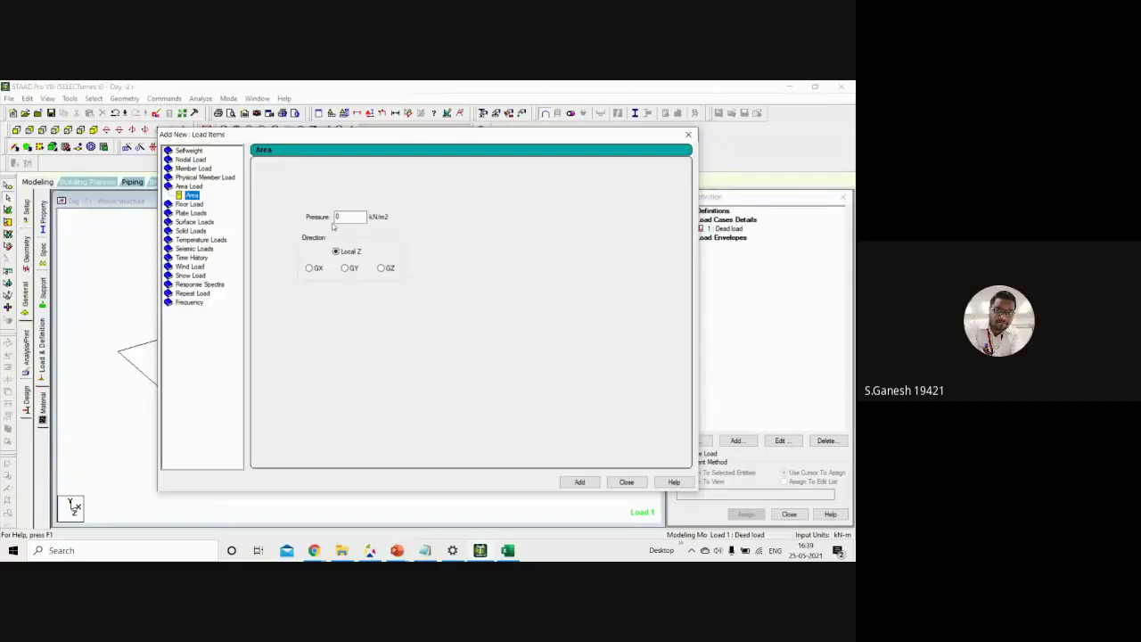
pyautogui.click(199, 170)
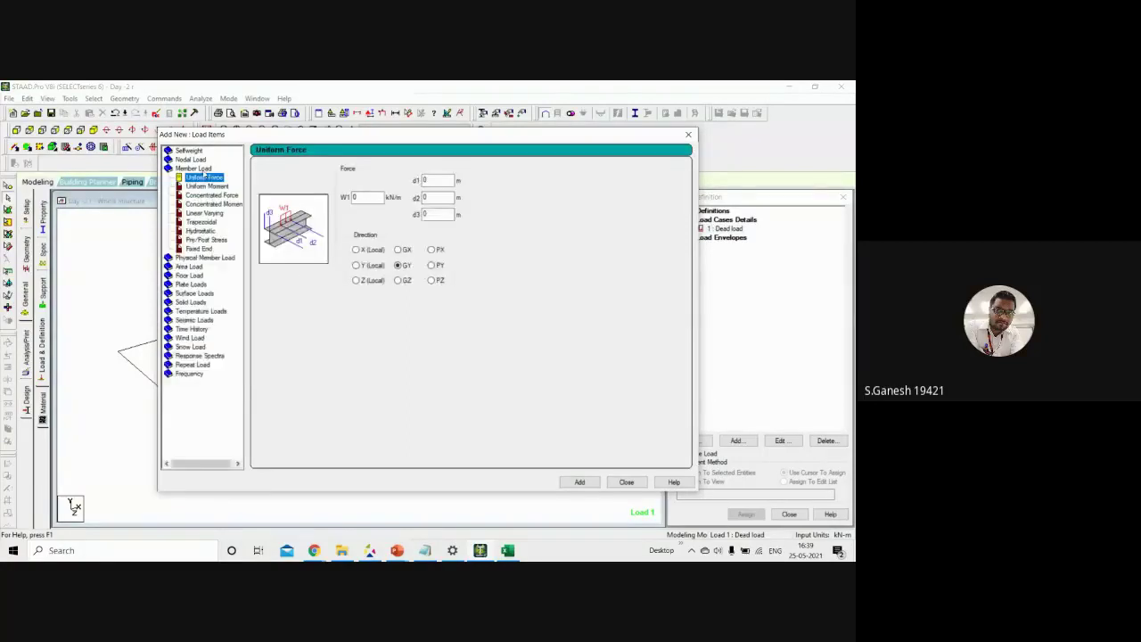
pyautogui.click(210, 195)
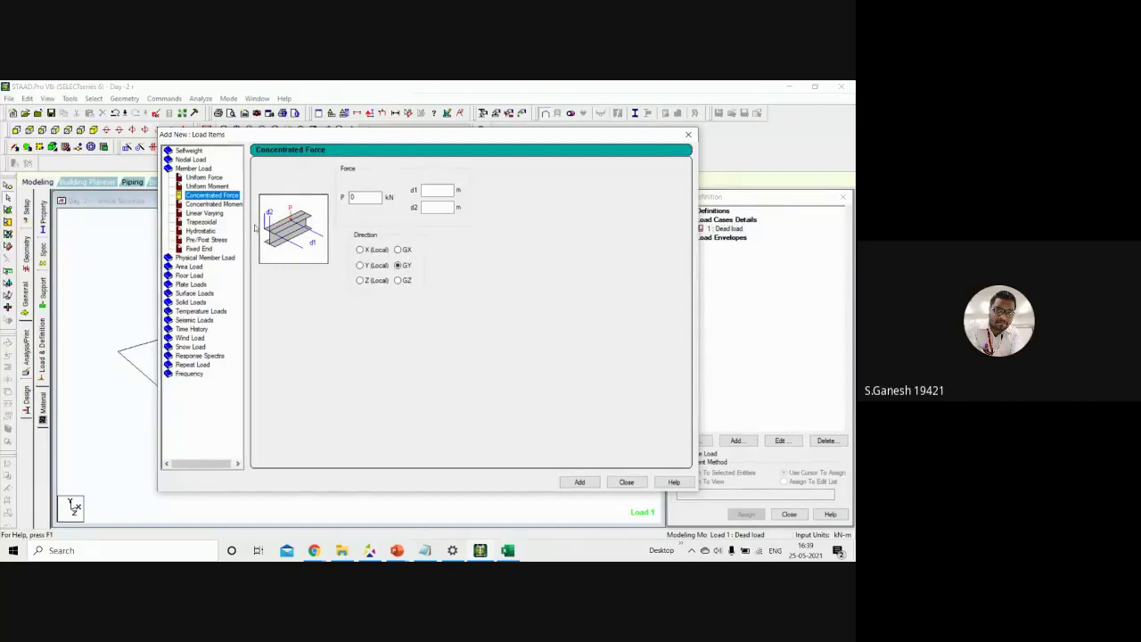
pyautogui.click(205, 213)
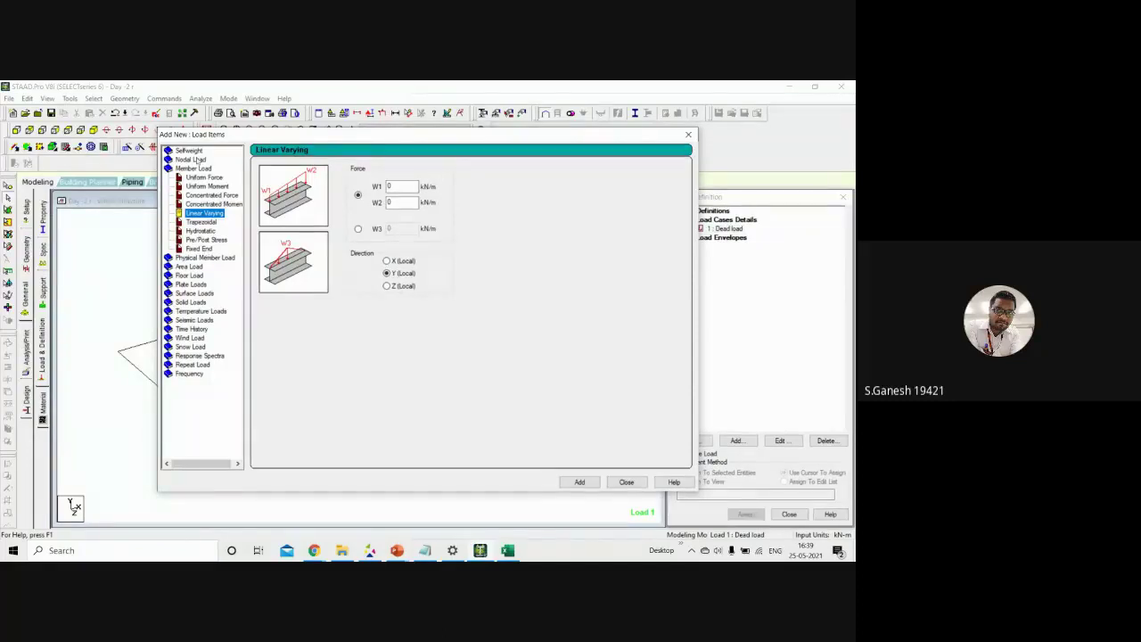
# Add a selfweight load in the Y direction with factor -1 to the Dead load case
pyautogui.click(198, 152)
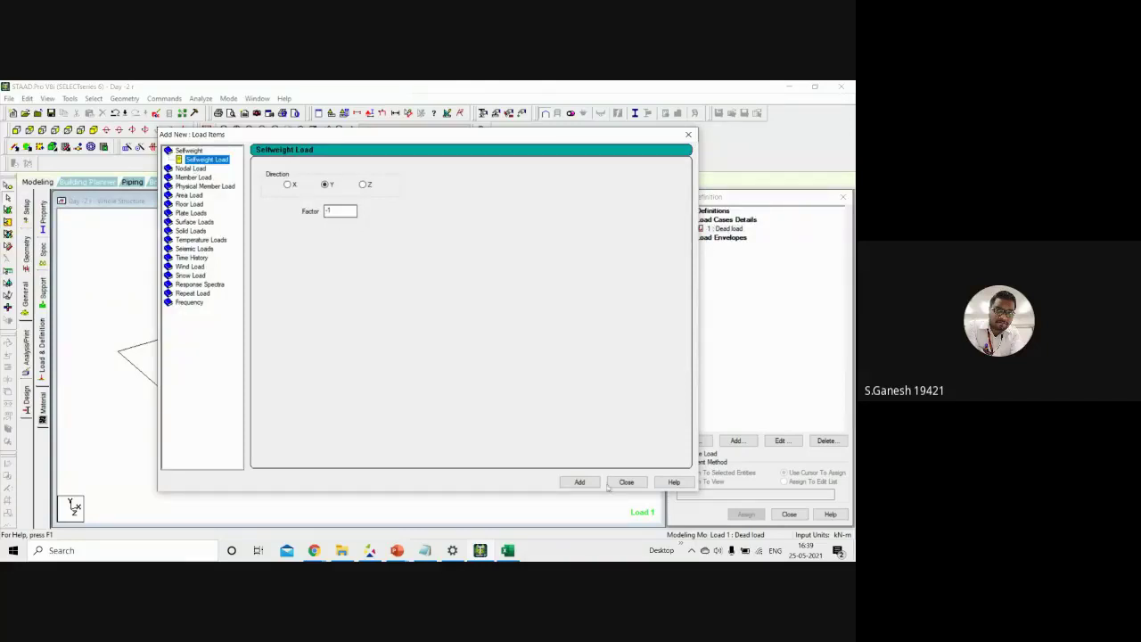
pyautogui.click(579, 481)
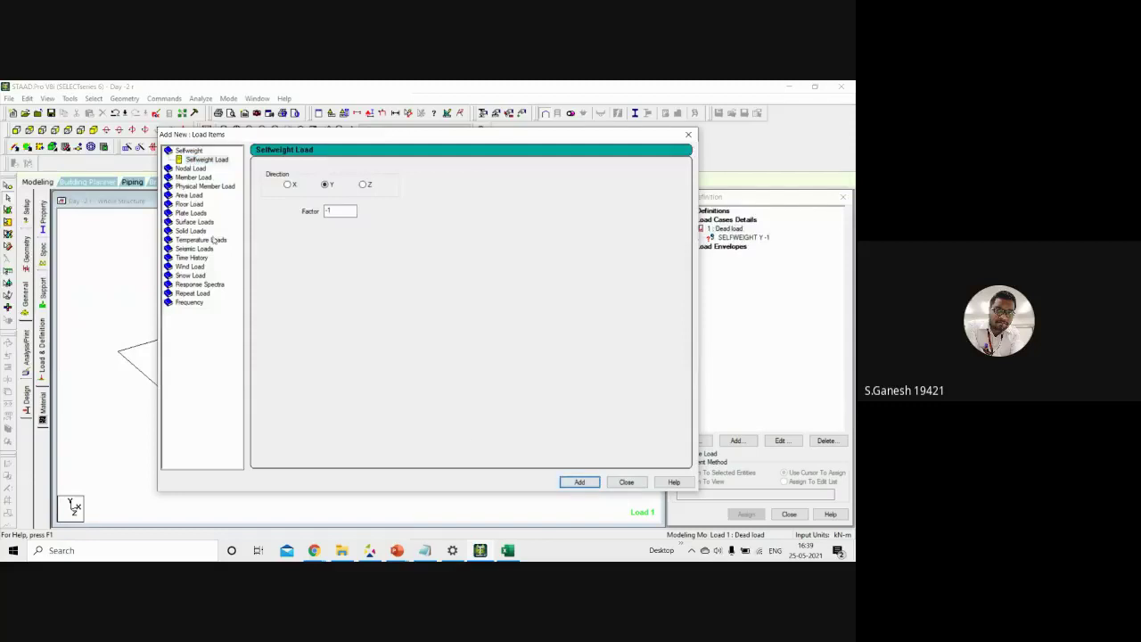
# Bring up the uniform force member load settings and consult the brick wall load calculation slide in the PowerPoint presentation
pyautogui.click(181, 178)
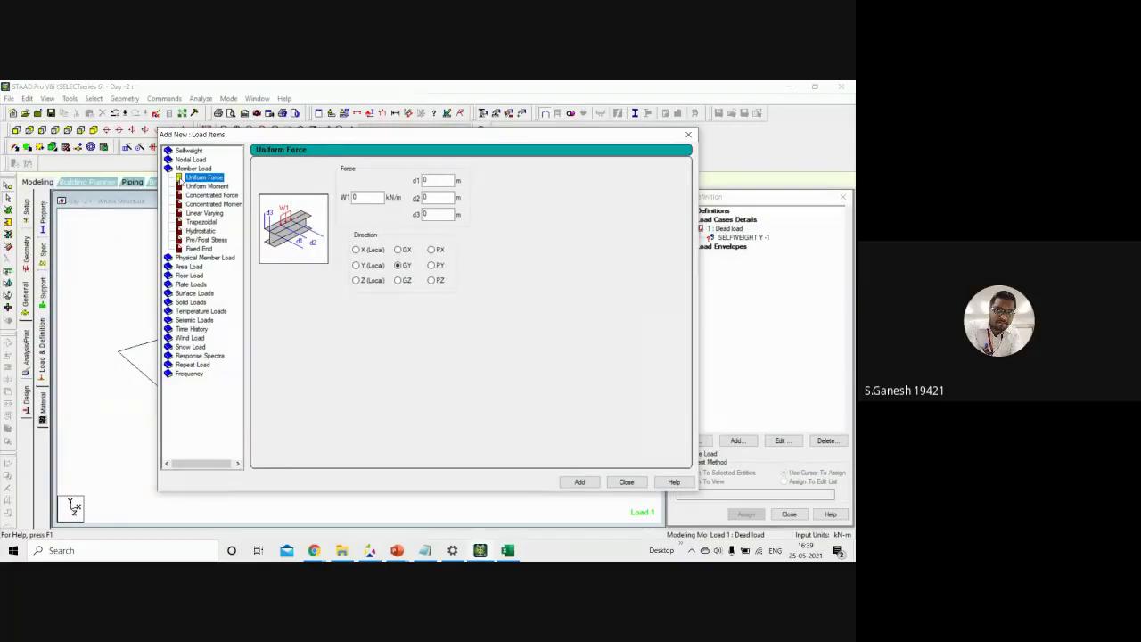
pyautogui.rightClick(397, 549)
pyautogui.press('Escape')
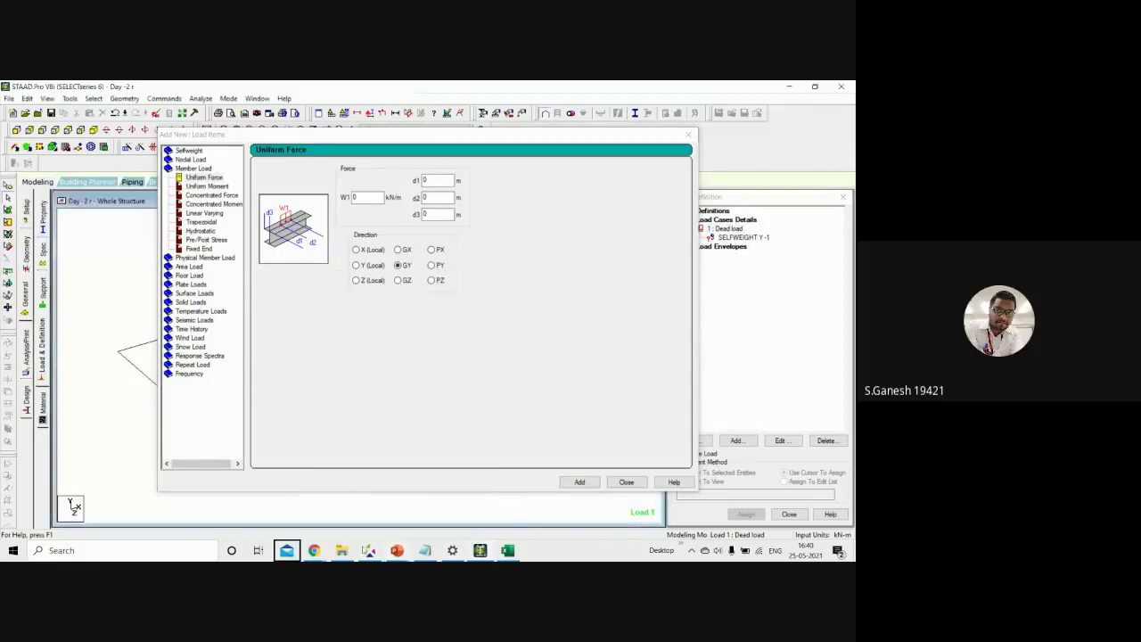
pyautogui.moveTo(397, 551)
pyautogui.click(428, 501)
pyautogui.click(128, 312)
pyautogui.click(130, 314)
pyautogui.click(132, 316)
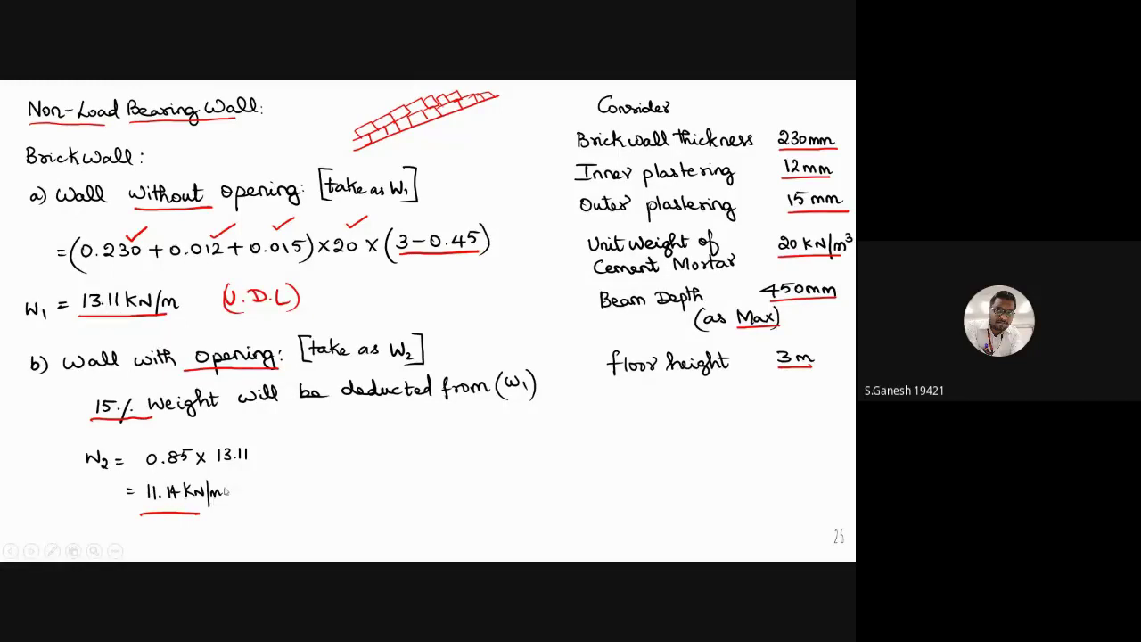
pyautogui.press('super')
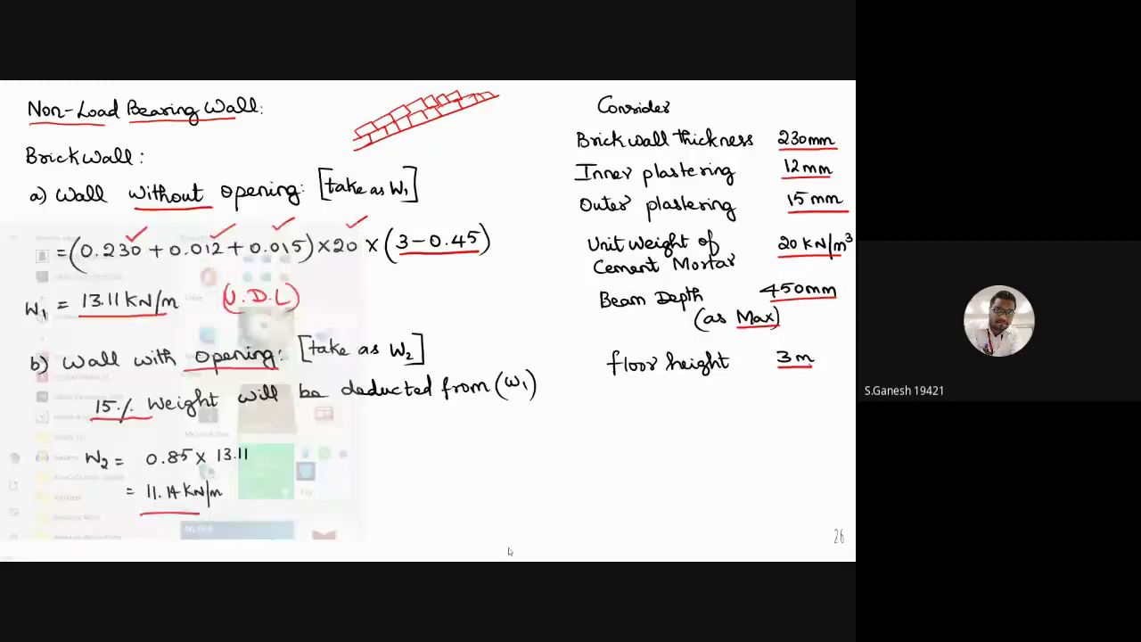
pyautogui.click(508, 547)
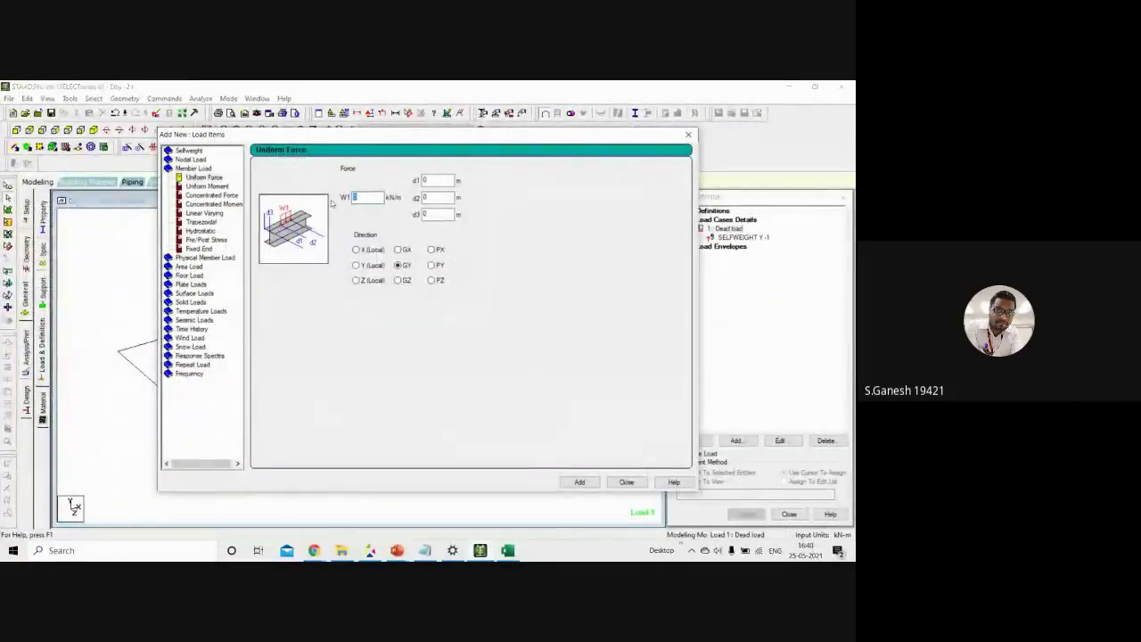
# Add two uniform member loads in the GY direction, -13.11 kN/m and -11.14 kN/m, to the Dead load case
pyautogui.write('-13.11')
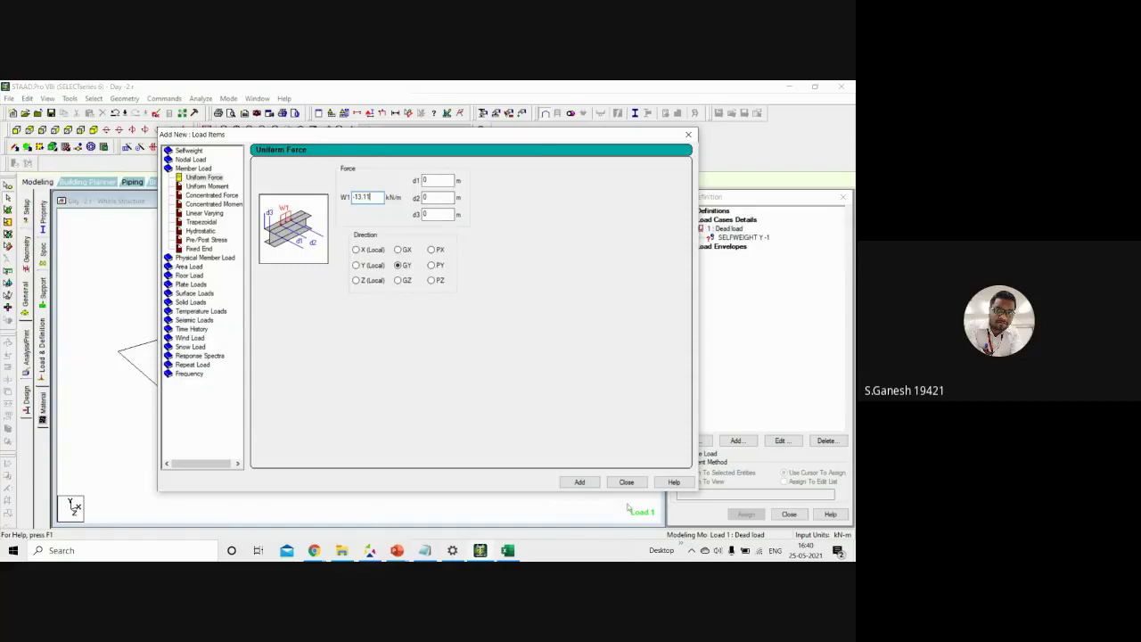
pyautogui.click(579, 481)
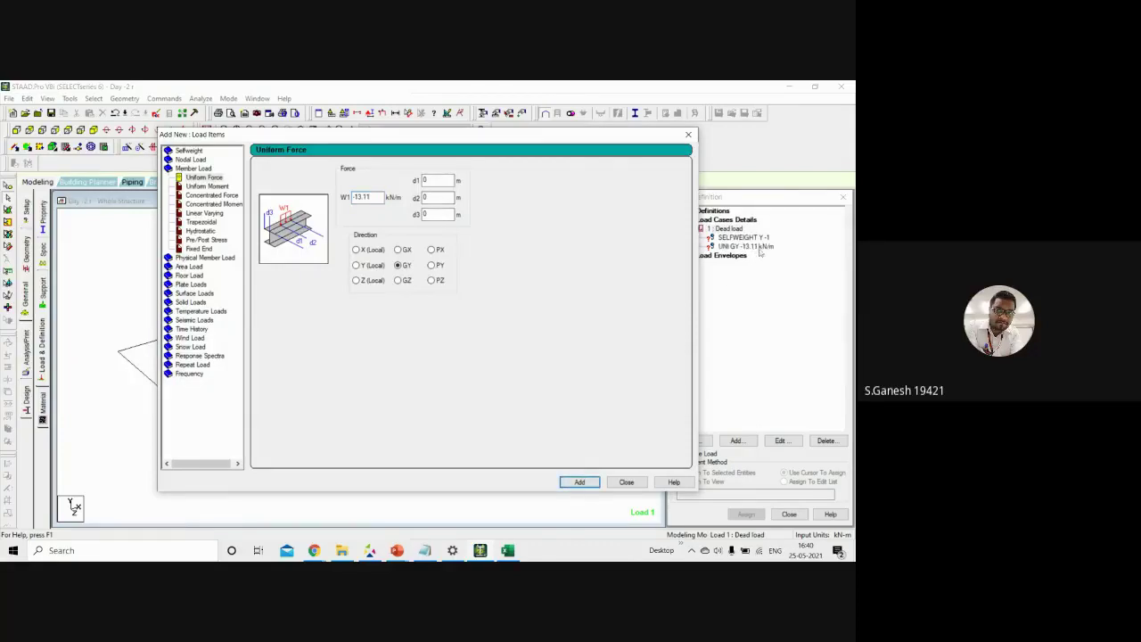
pyautogui.doubleClick(364, 197)
pyautogui.write('1')
pyautogui.click(580, 481)
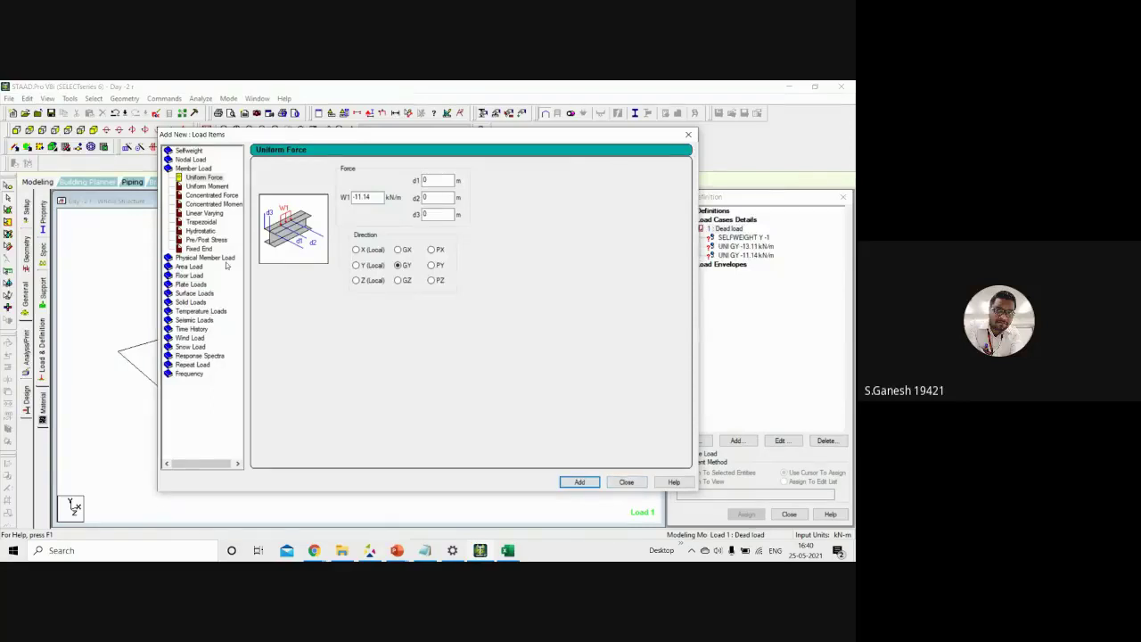
pyautogui.doubleClick(362, 197)
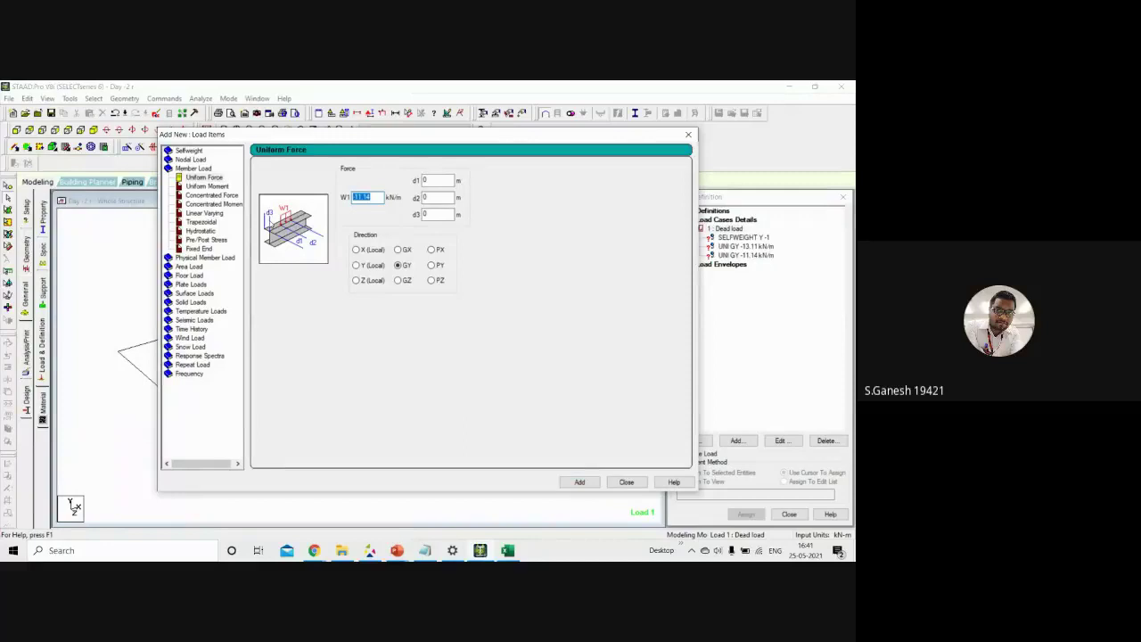
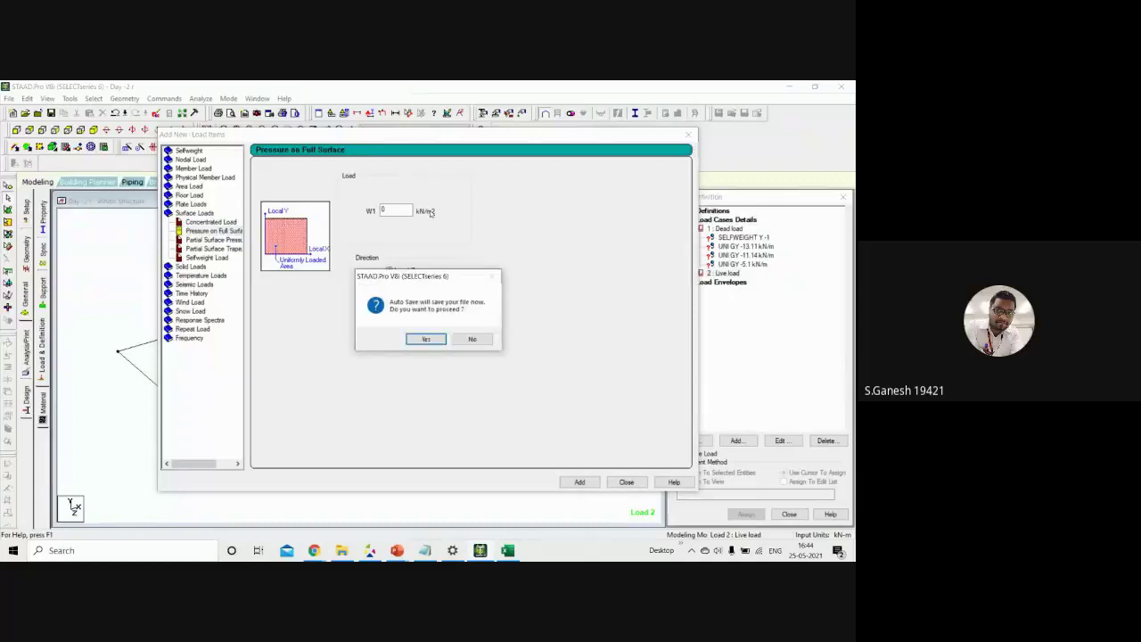
# Decline the auto save and add a -2 kN/m2 Global Y floor load with a Y range of 0 to 0 m to the Live load case
pyautogui.click(463, 338)
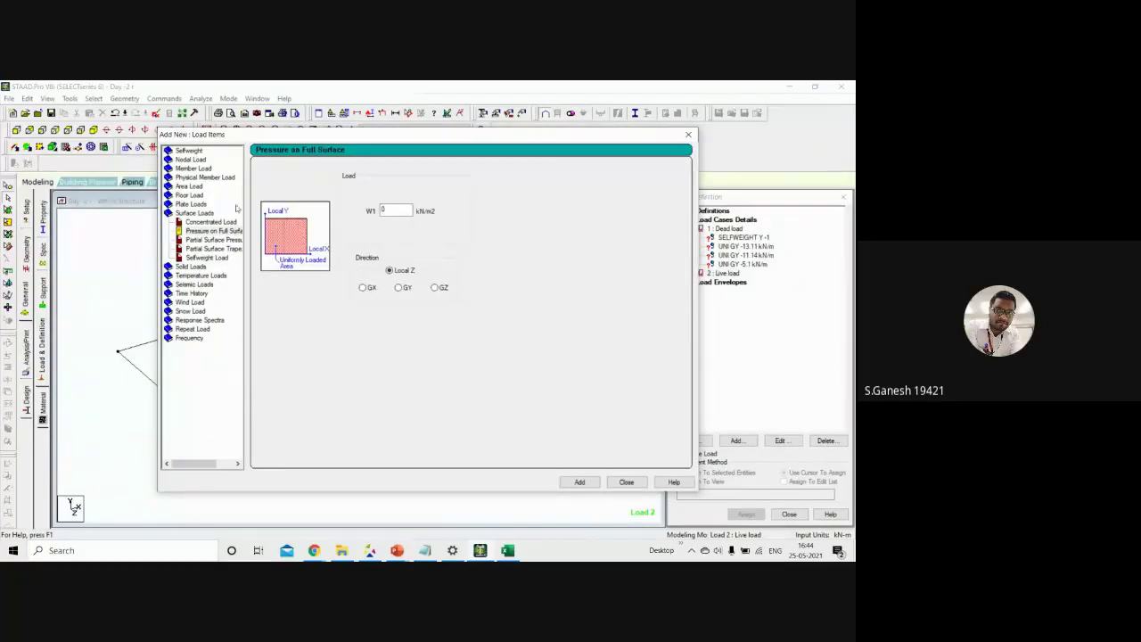
pyautogui.click(188, 187)
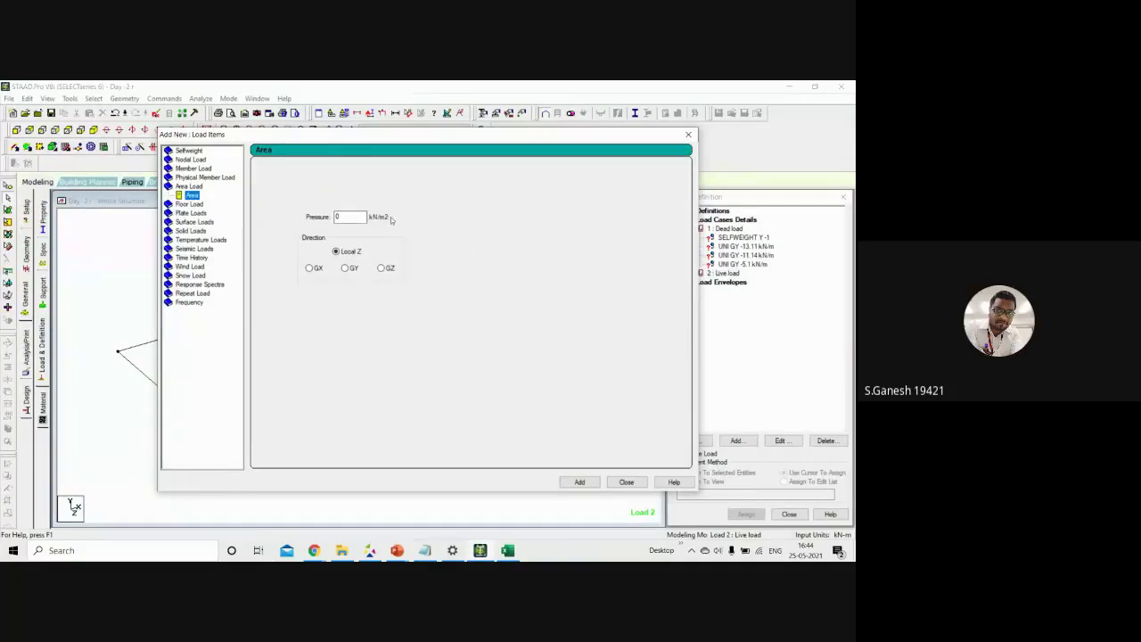
pyautogui.click(190, 204)
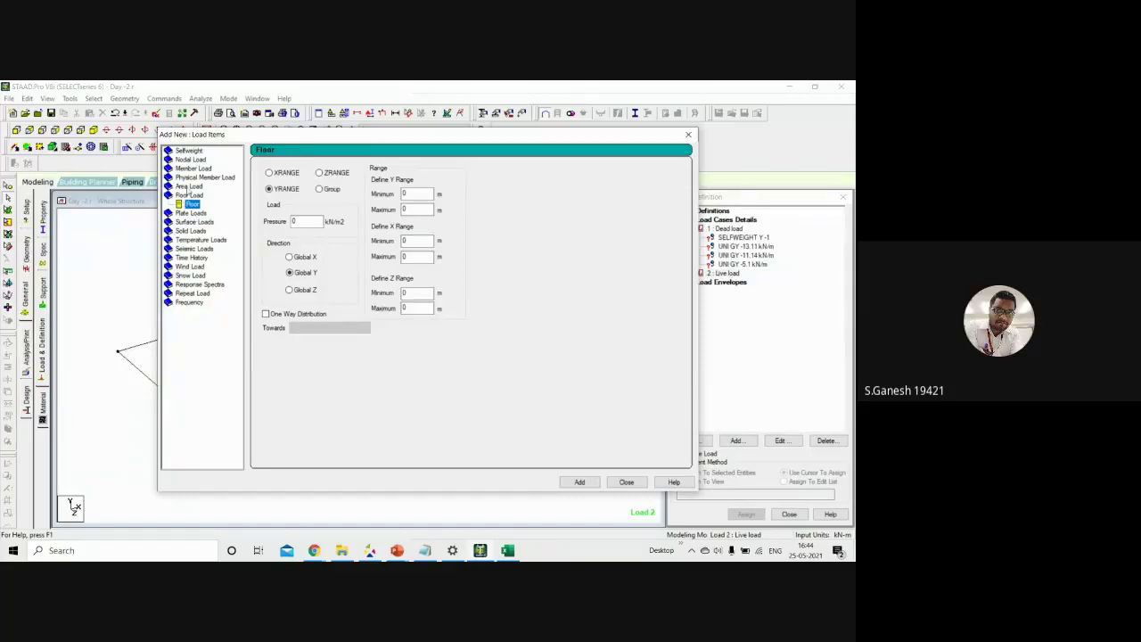
pyautogui.click(189, 187)
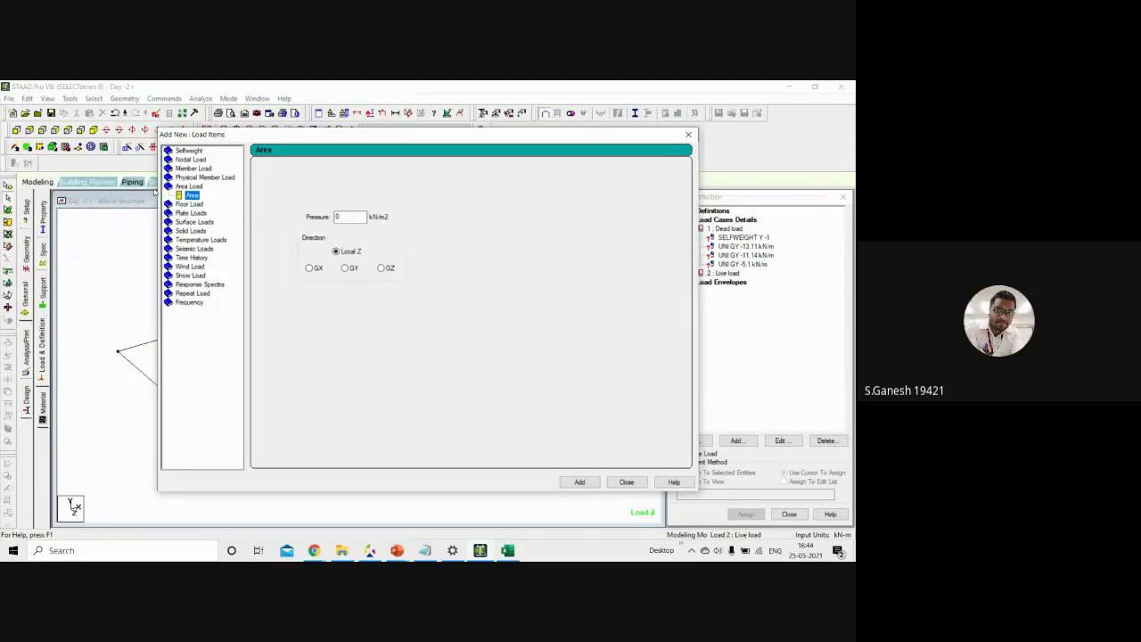
pyautogui.click(188, 204)
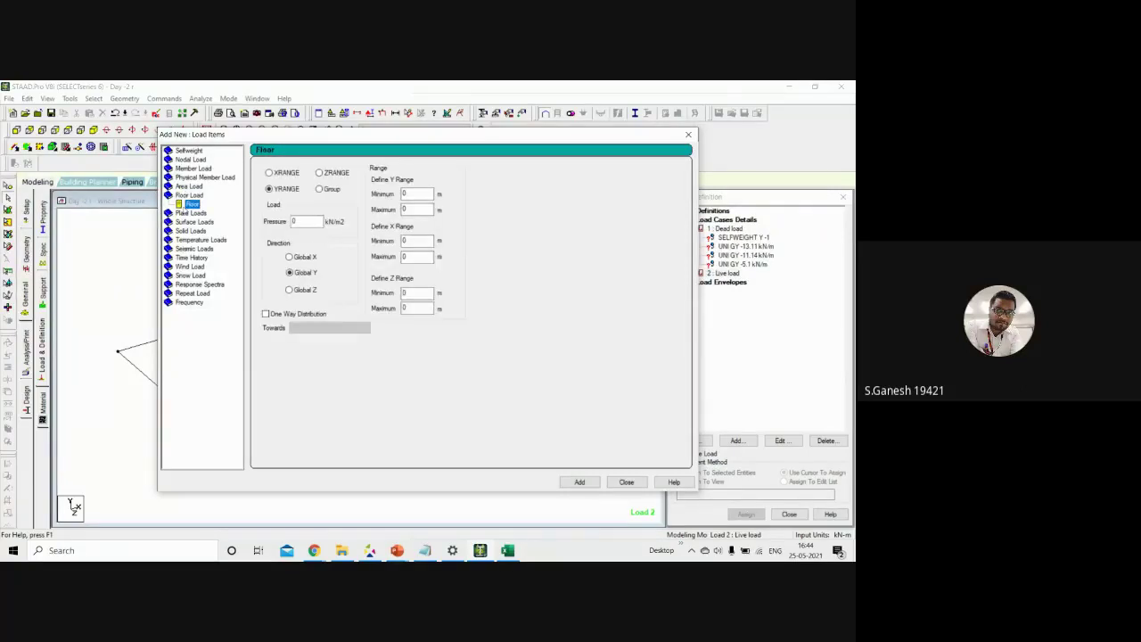
pyautogui.click(293, 220)
pyautogui.click(304, 222)
pyautogui.click(580, 481)
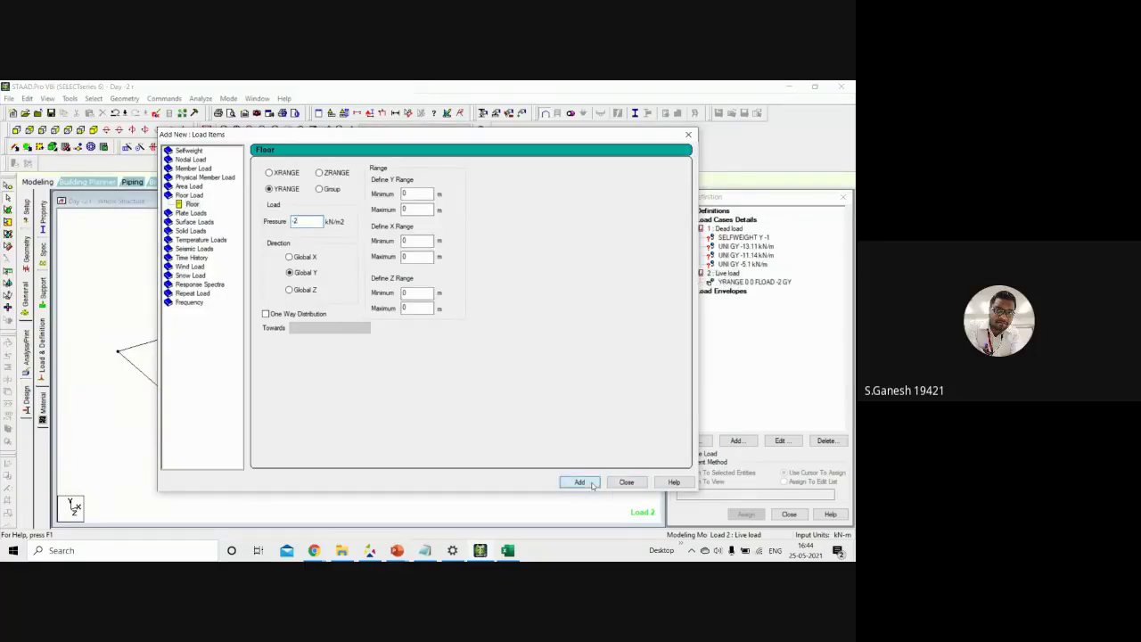
# Add a second Live load floor load of -1 kN/m2 in Global Y with a Y range of 3 to 3 m
pyautogui.click(318, 222)
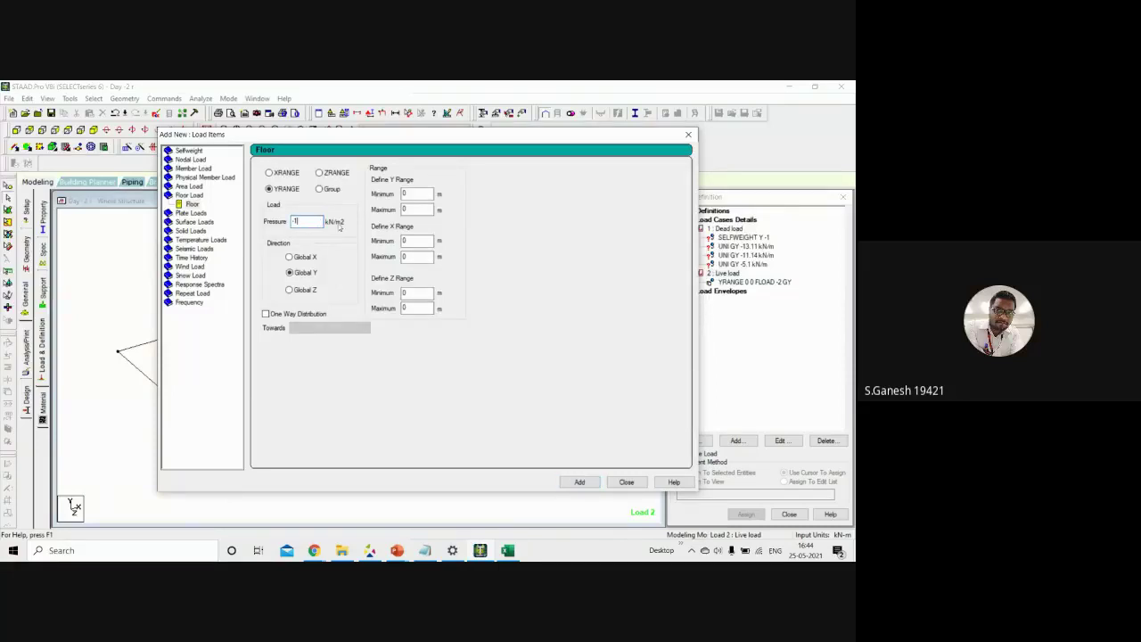
pyautogui.press('Tab')
pyautogui.hotkey('shift', 'Tab')
pyautogui.press('Tab')
pyautogui.write('3')
pyautogui.click(579, 482)
pyautogui.click(626, 482)
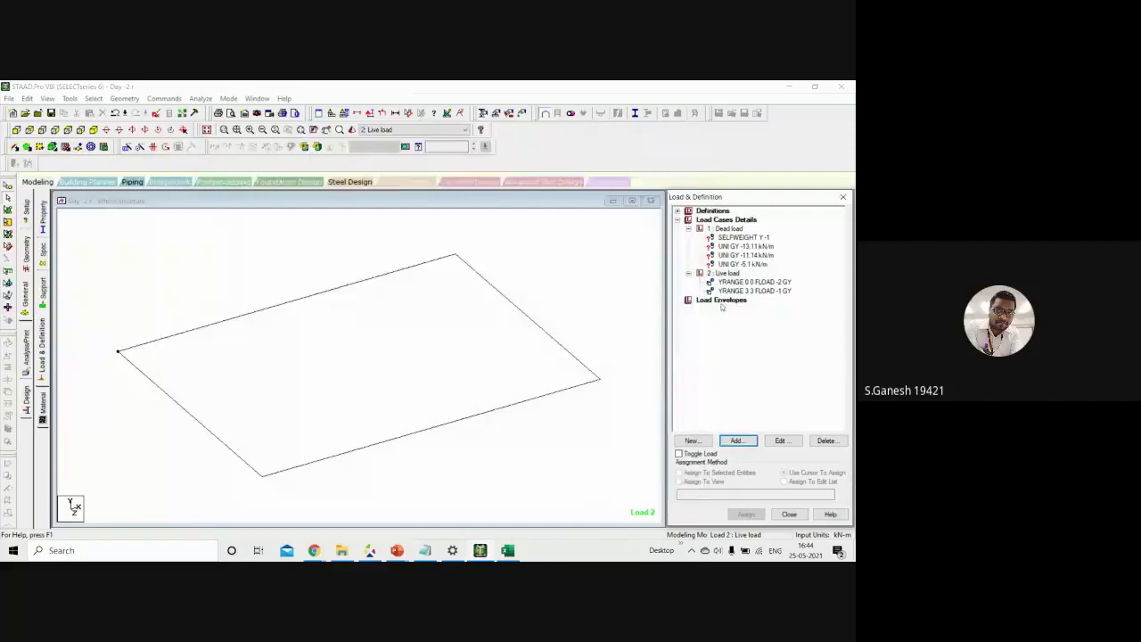
# Assign the -13.11 kN/m uniform load to the two shorter beams using Assign To Selected Beams
pyautogui.click(747, 245)
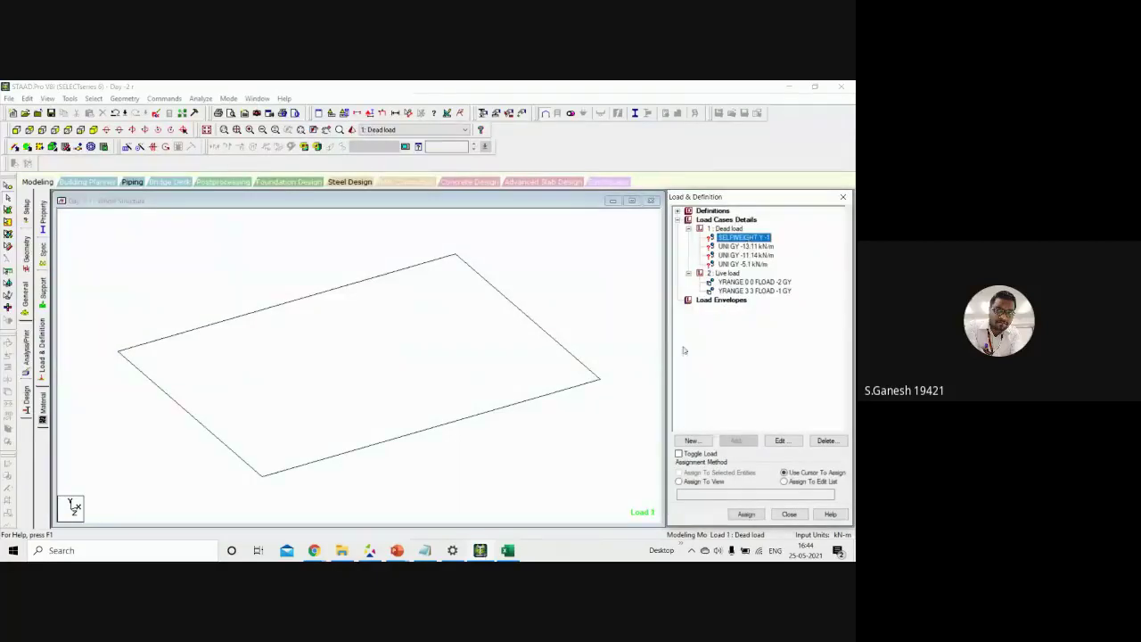
pyautogui.click(742, 247)
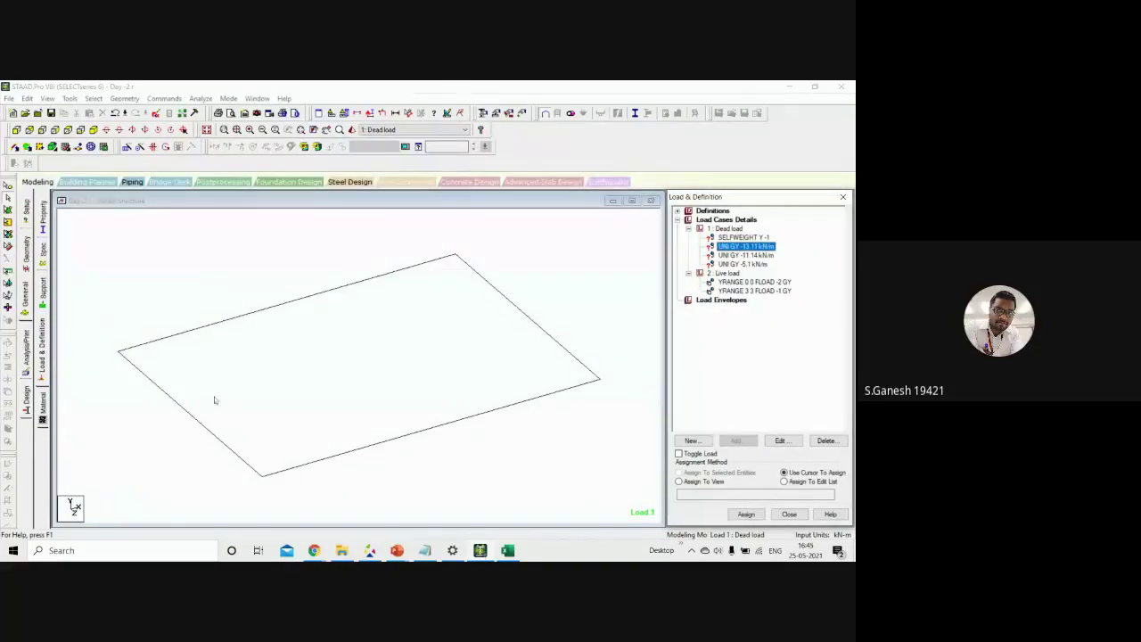
pyautogui.click(233, 320)
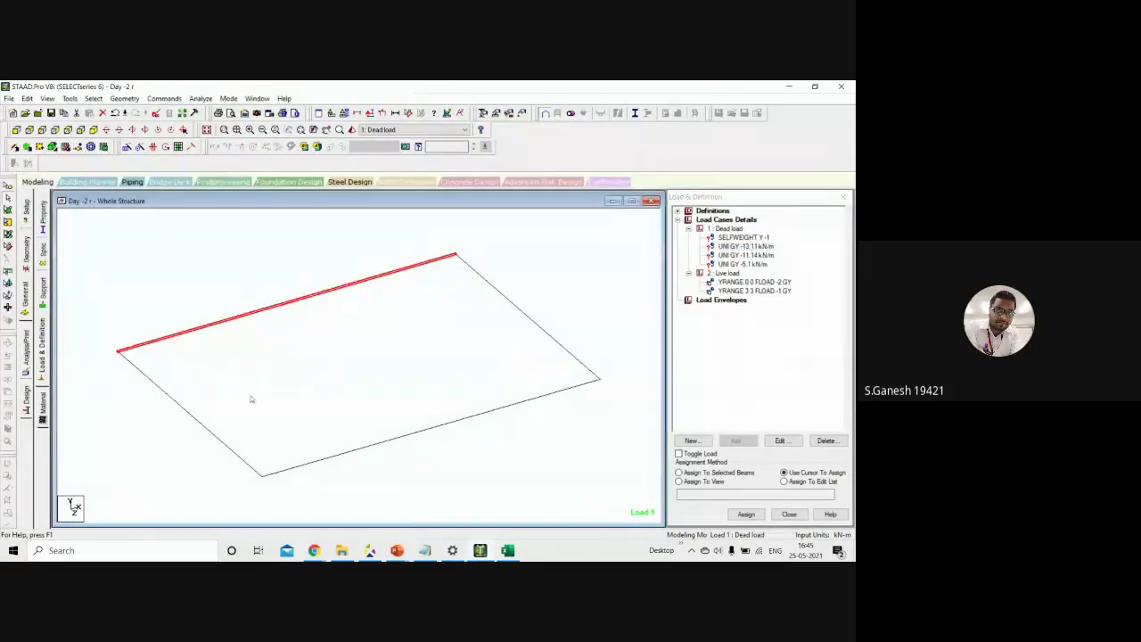
pyautogui.click(189, 417)
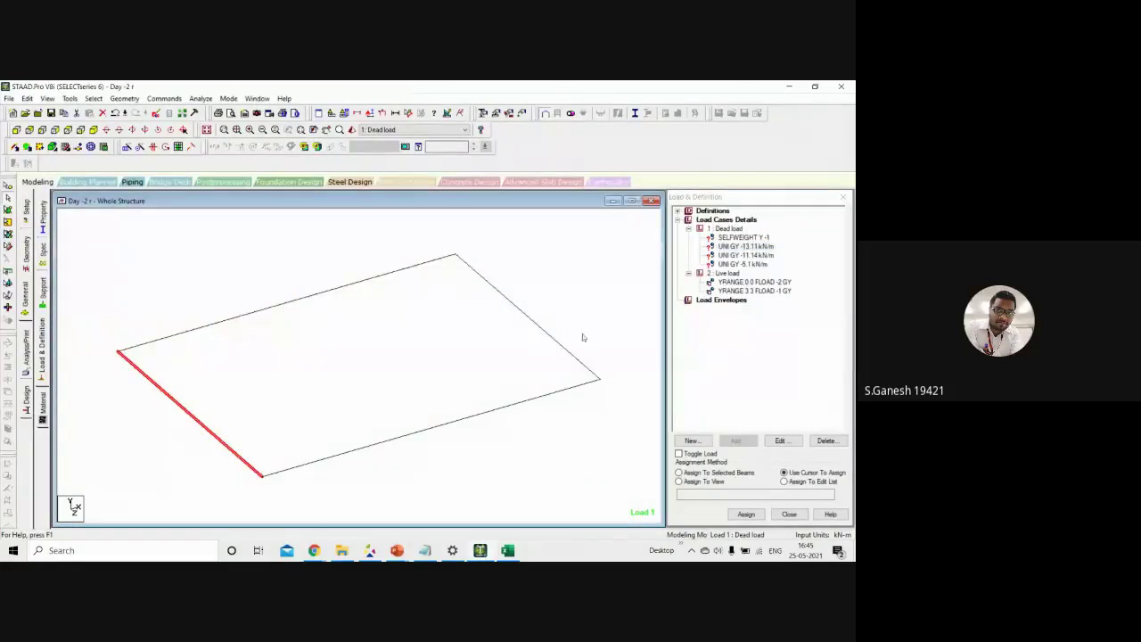
pyautogui.keyDown('ctrl'); pyautogui.click(556, 342); pyautogui.keyUp('ctrl')
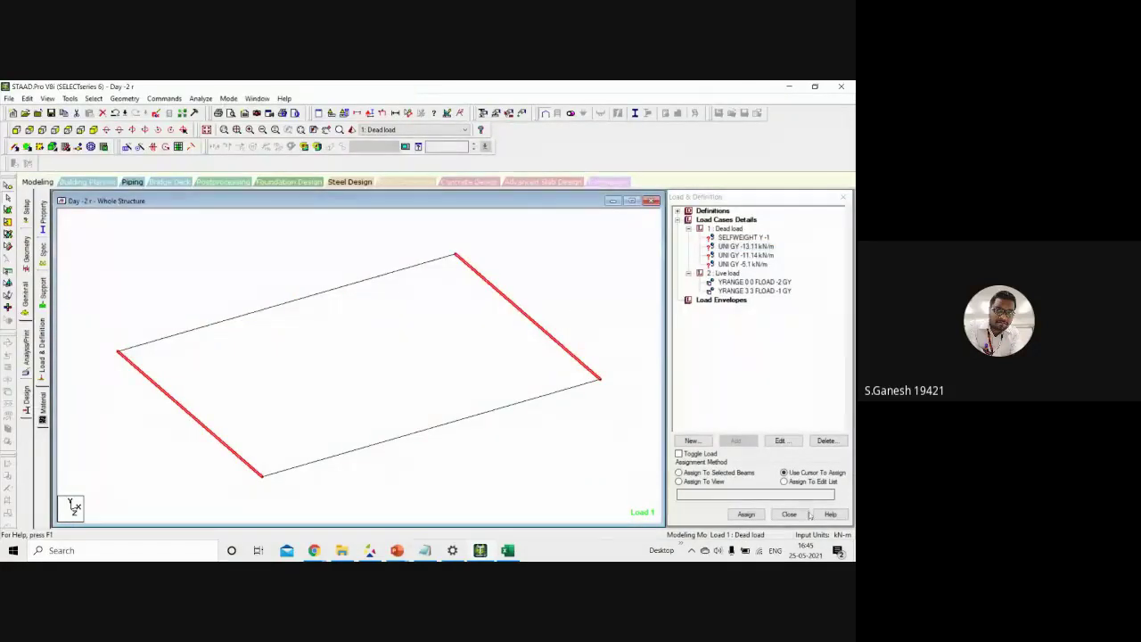
pyautogui.click(713, 473)
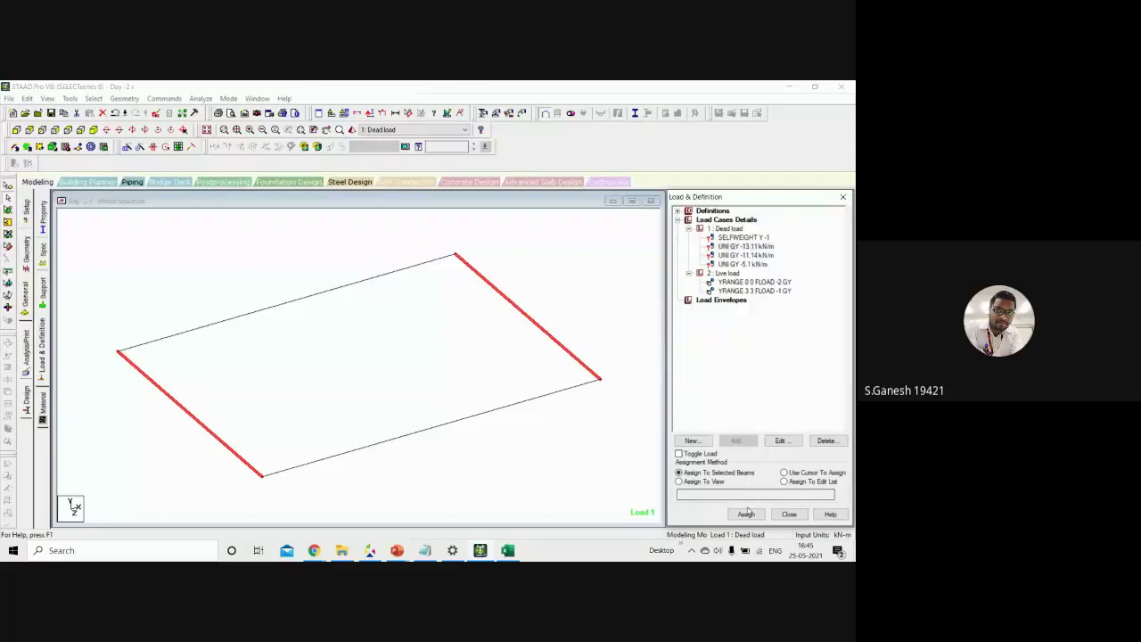
pyautogui.click(747, 513)
pyautogui.click(778, 389)
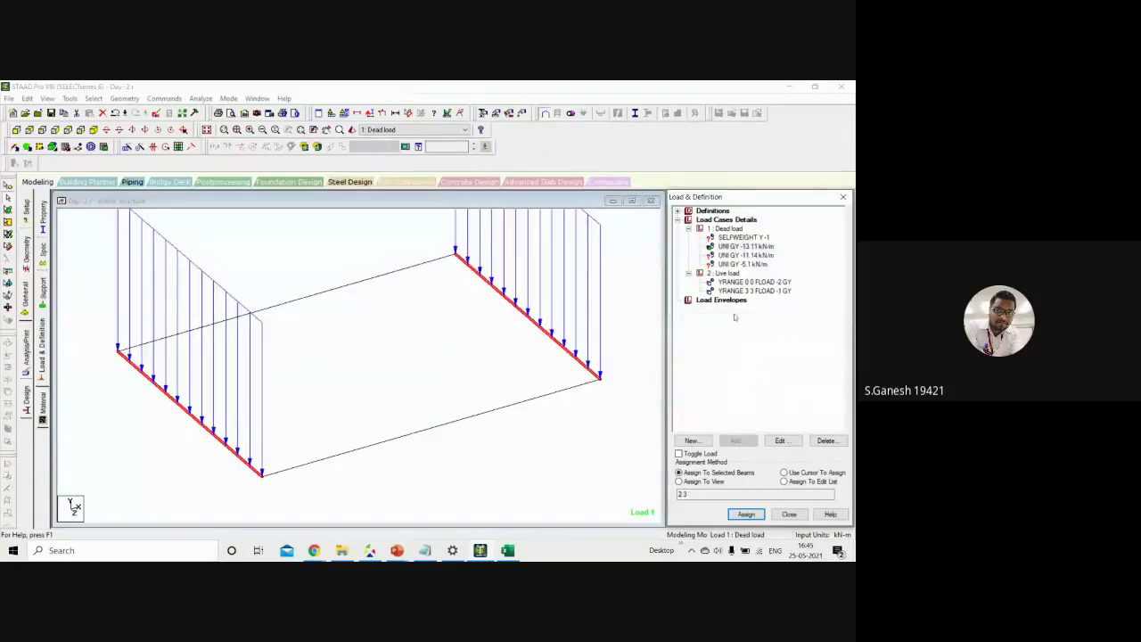
# Assign the -11.14 kN/m uniform load to the two longer beams of the frame
pyautogui.click(745, 255)
pyautogui.click(384, 284)
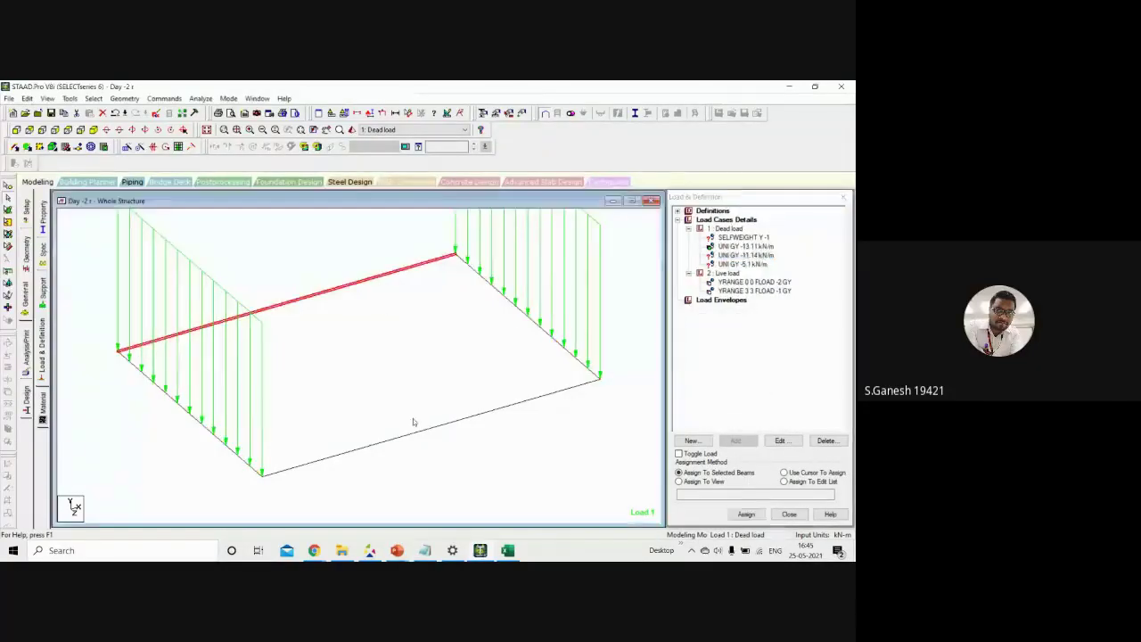
pyautogui.keyDown('ctrl'); pyautogui.click(420, 433); pyautogui.keyUp('ctrl')
pyautogui.click(747, 513)
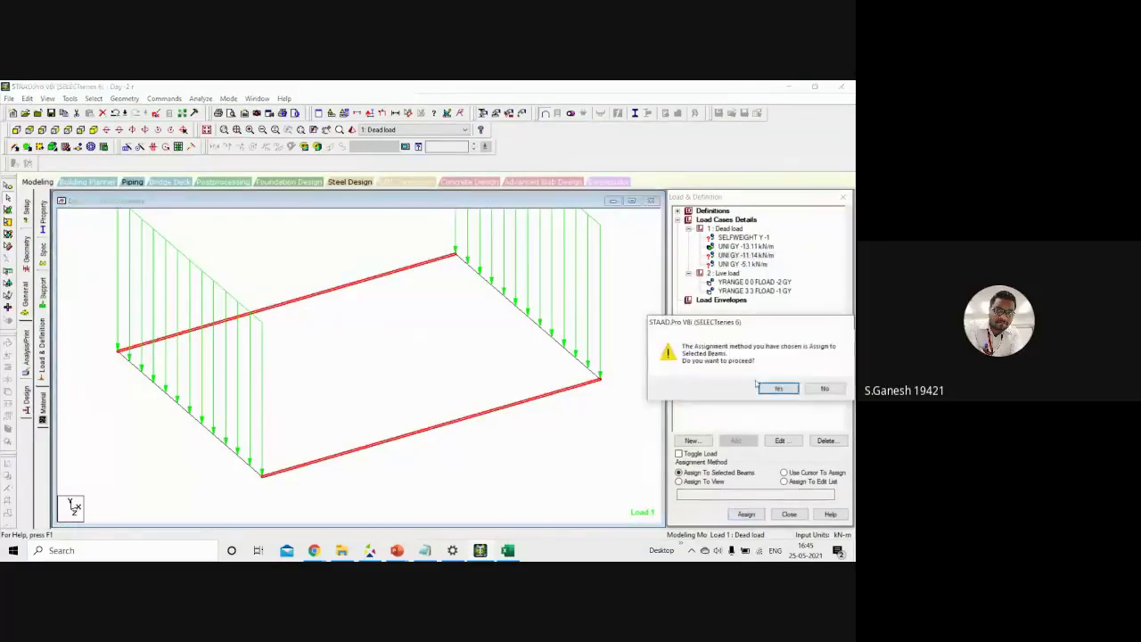
pyautogui.click(768, 387)
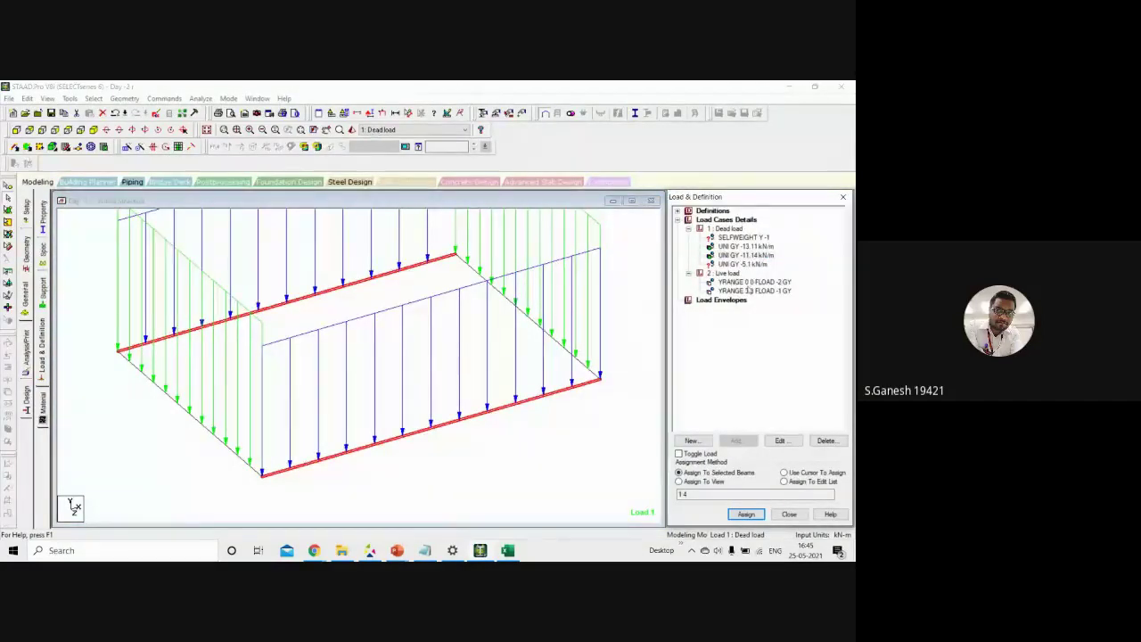
# Examine the Live load floor load distribution on the frame and the settings of the 0 to 0 m floor load
pyautogui.click(751, 290)
pyautogui.click(808, 387)
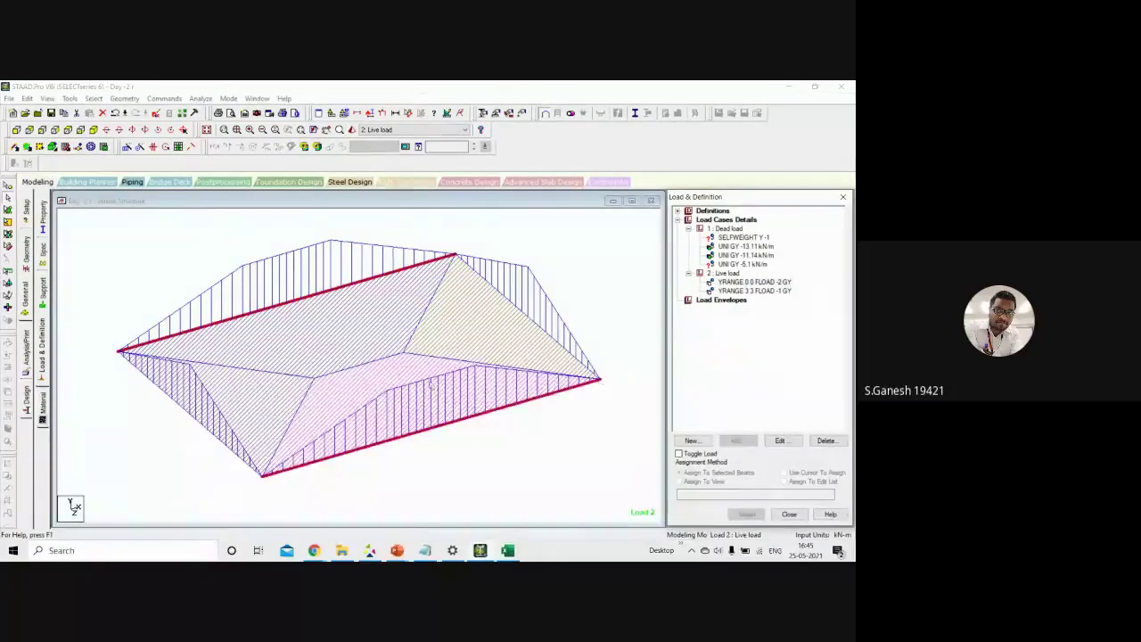
pyautogui.doubleClick(776, 293)
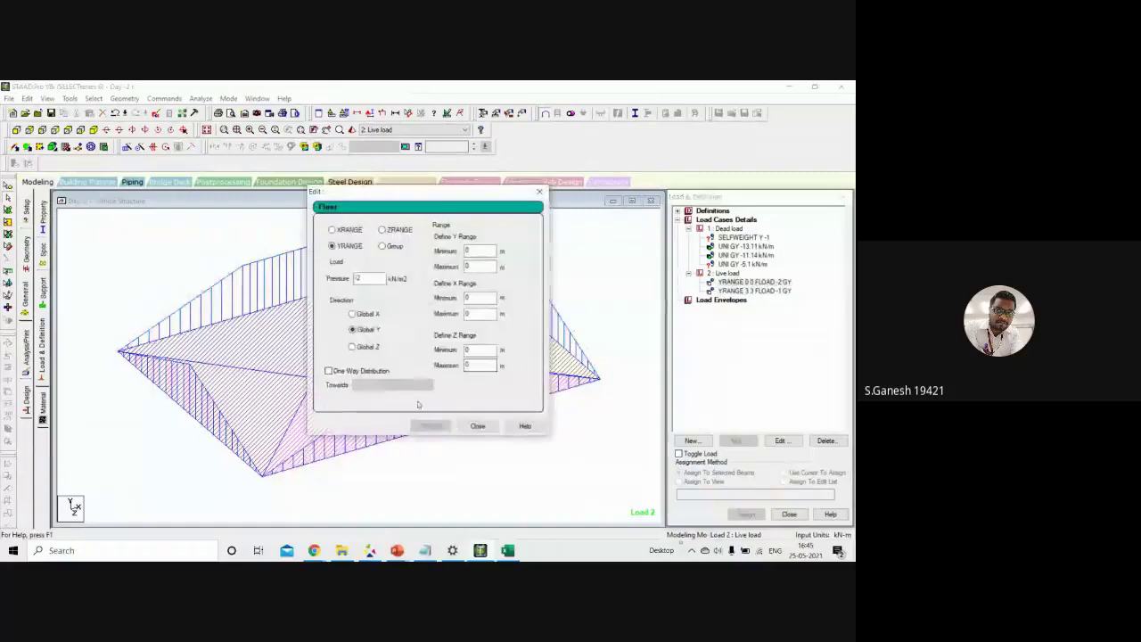
pyautogui.click(477, 425)
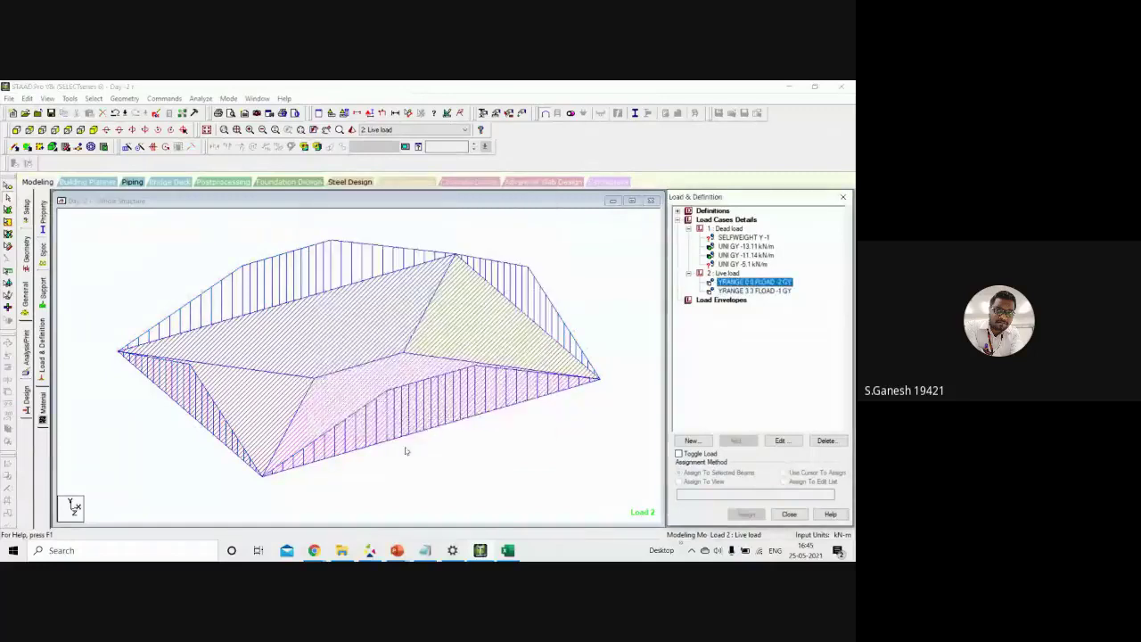
# Repeat the whole rectangular frame translationally in global Y, one step at 3 m spacing, with linked steps and the Geometry Only flag
pyautogui.click(745, 246)
pyautogui.scroll(-5, 318, 351)
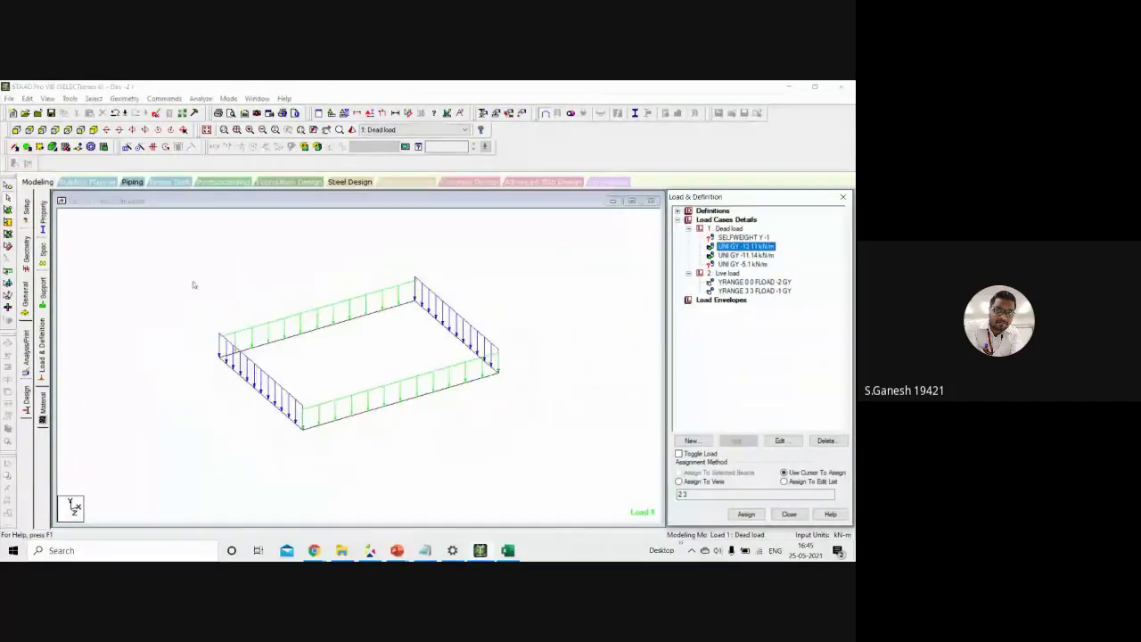
pyautogui.moveTo(181, 250); pyautogui.dragTo(522, 455)
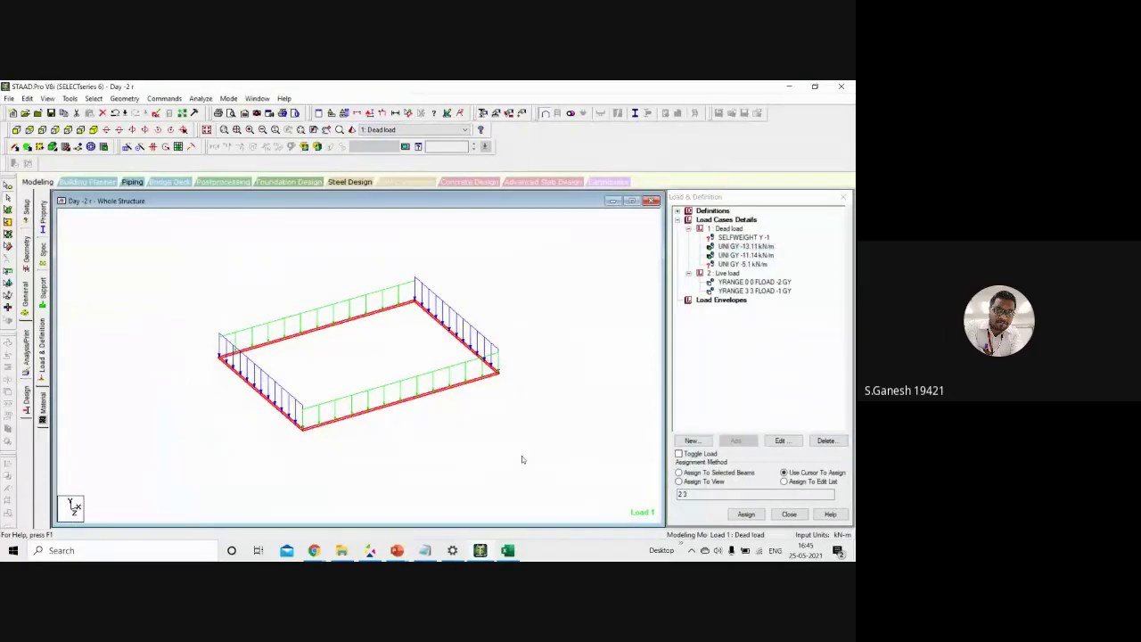
pyautogui.click(173, 267)
pyautogui.moveTo(161, 256); pyautogui.dragTo(525, 491)
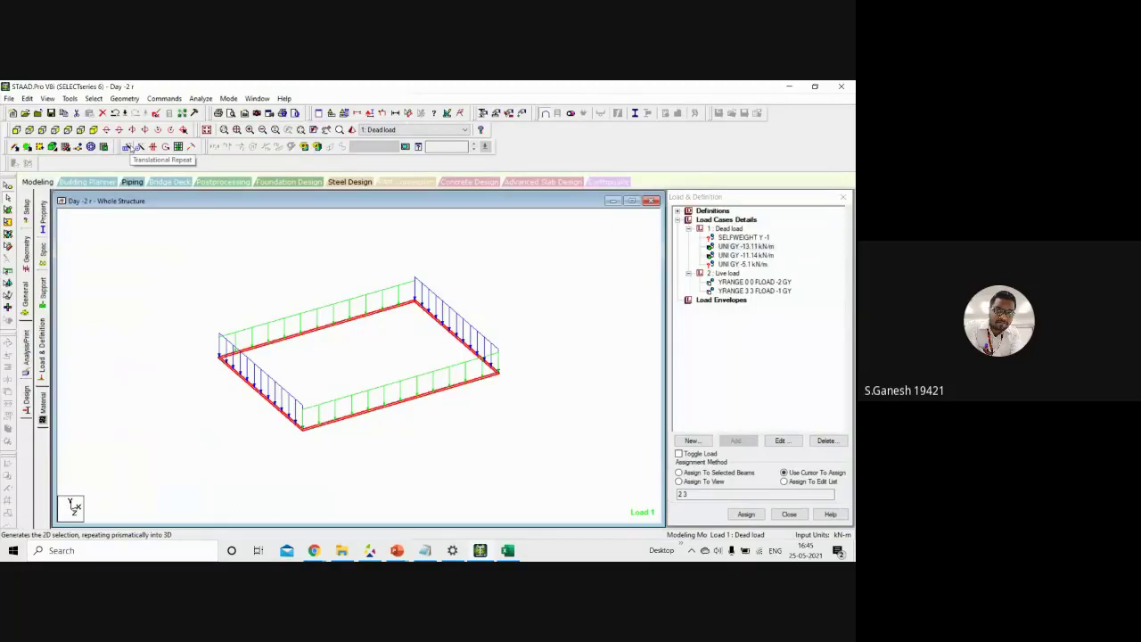
pyautogui.click(124, 98)
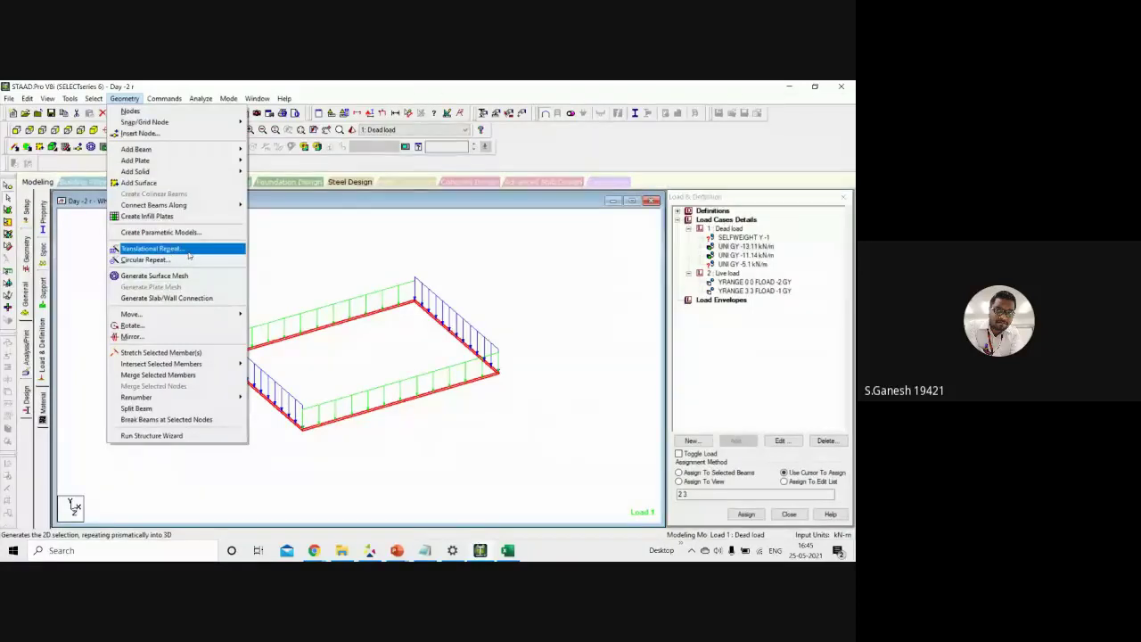
pyautogui.click(188, 253)
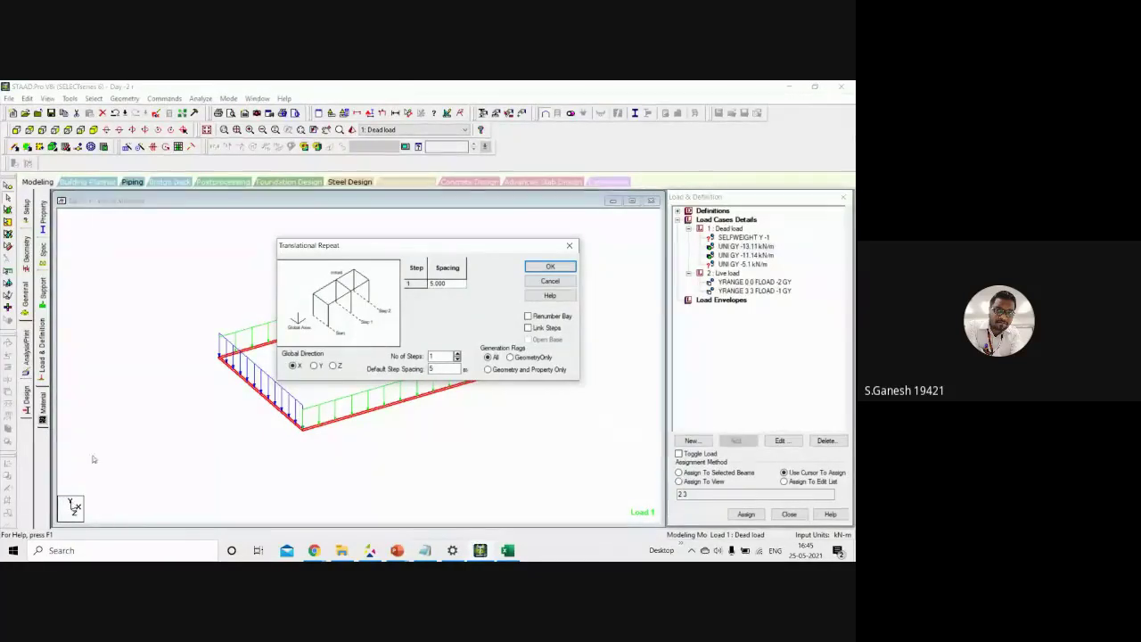
pyautogui.click(314, 366)
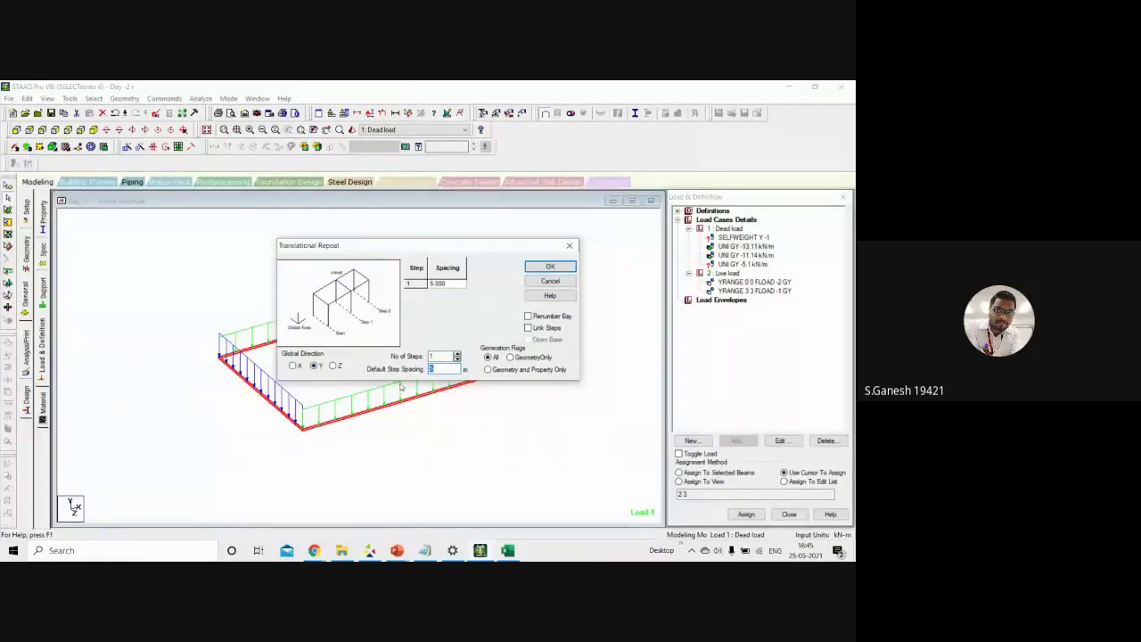
pyautogui.write('3')
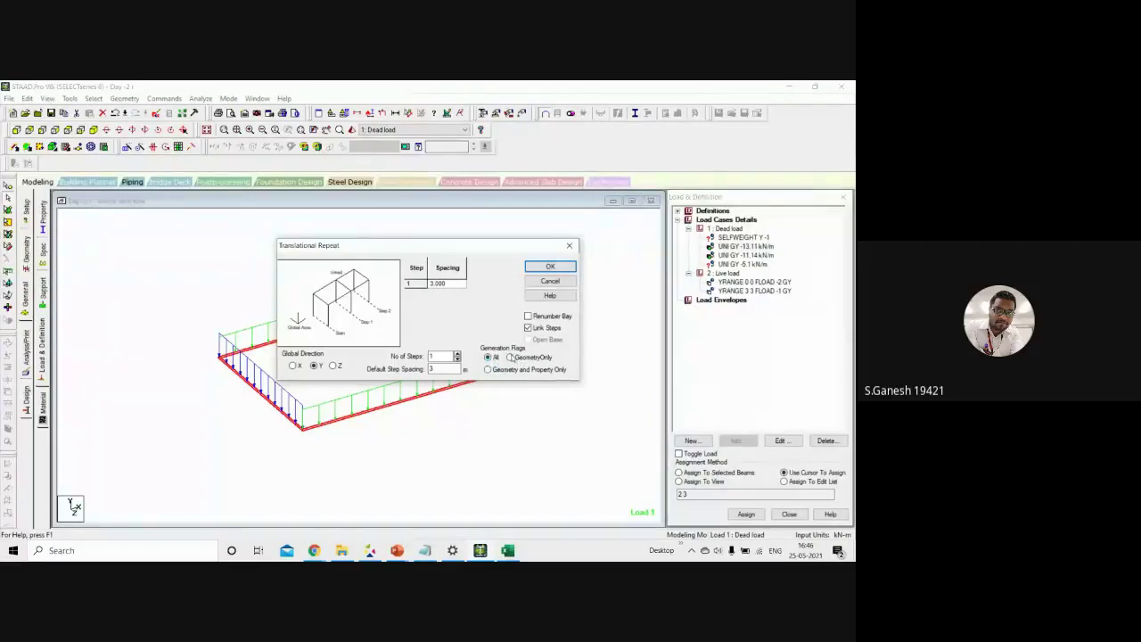
pyautogui.click(511, 357)
pyautogui.click(552, 266)
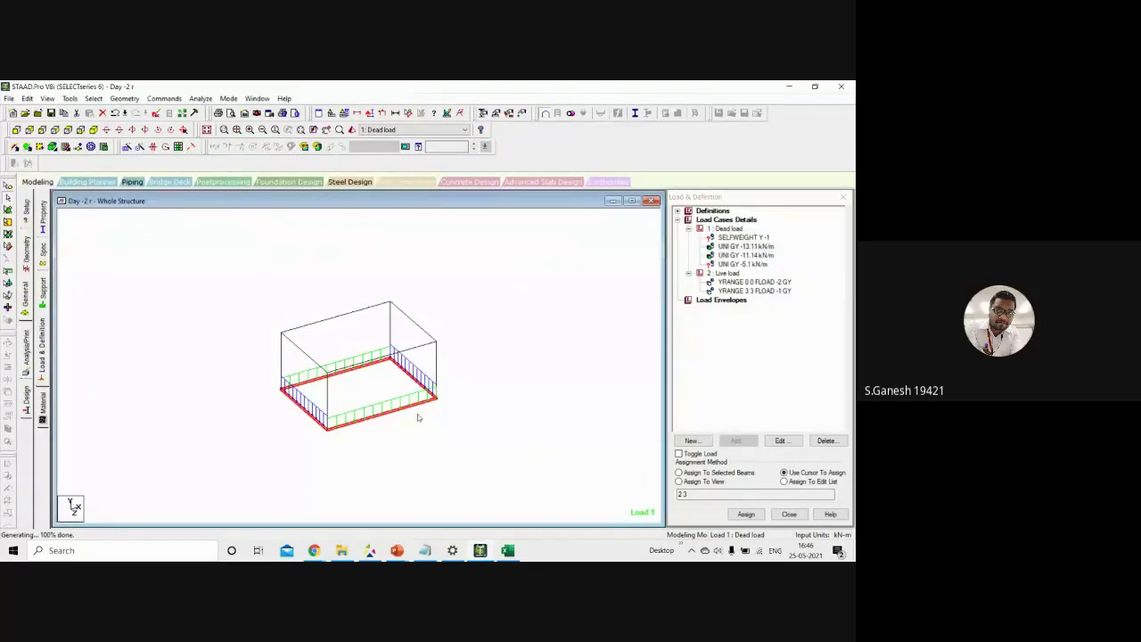
# Assign the -5.1 kN/m uniform dead load to the four upper beams of the frame as selected beams
pyautogui.click(739, 264)
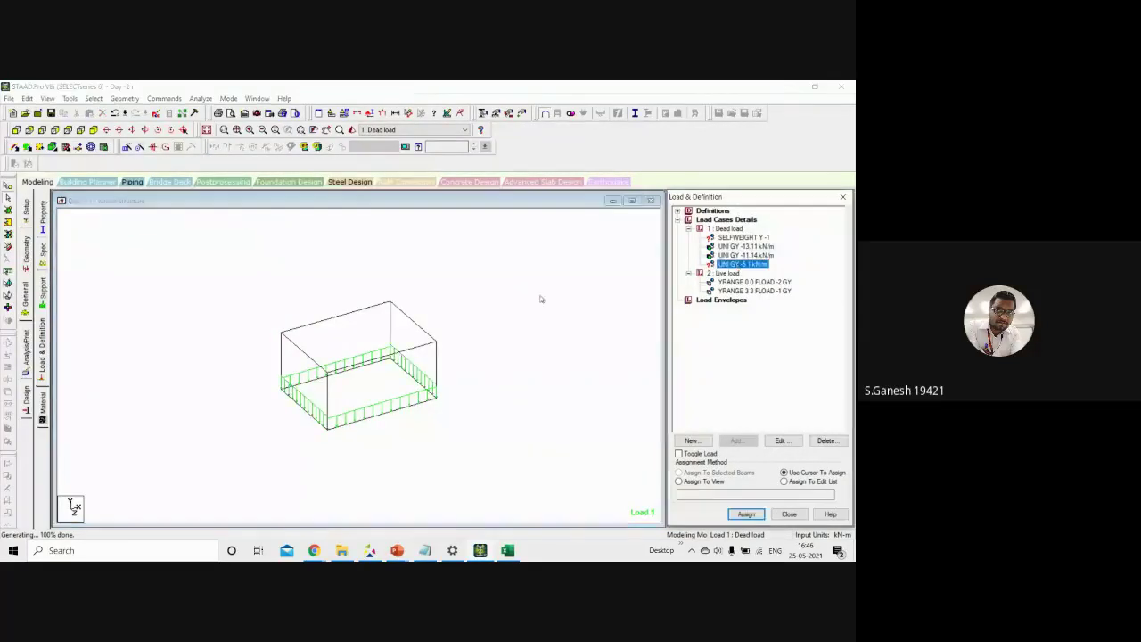
pyautogui.click(352, 314)
pyautogui.click(303, 352)
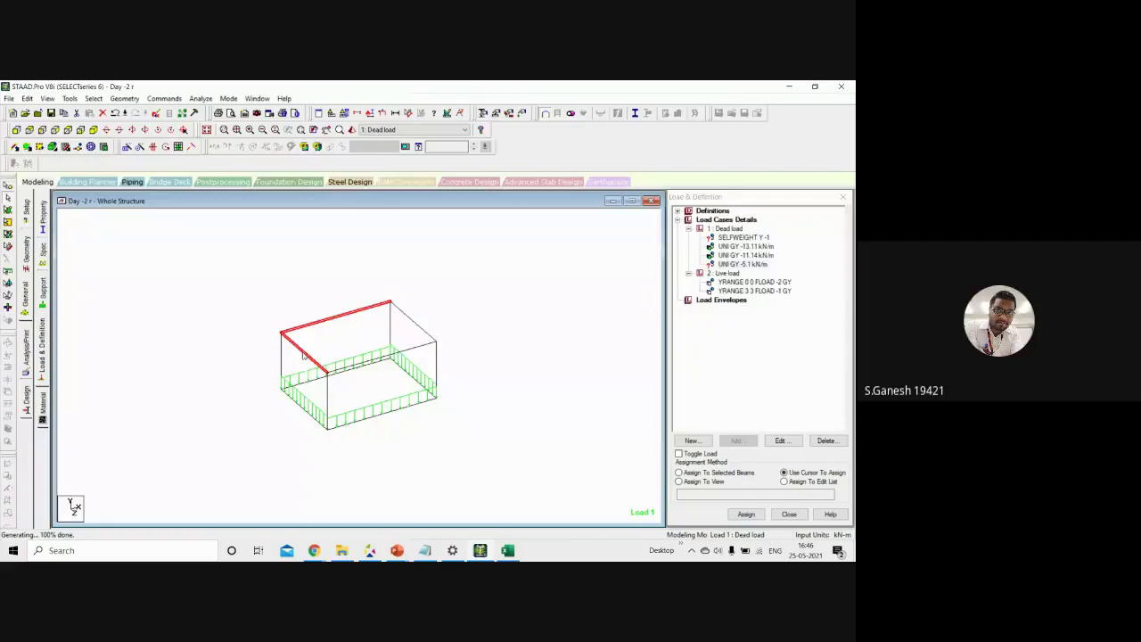
pyautogui.click(413, 347)
pyautogui.click(421, 330)
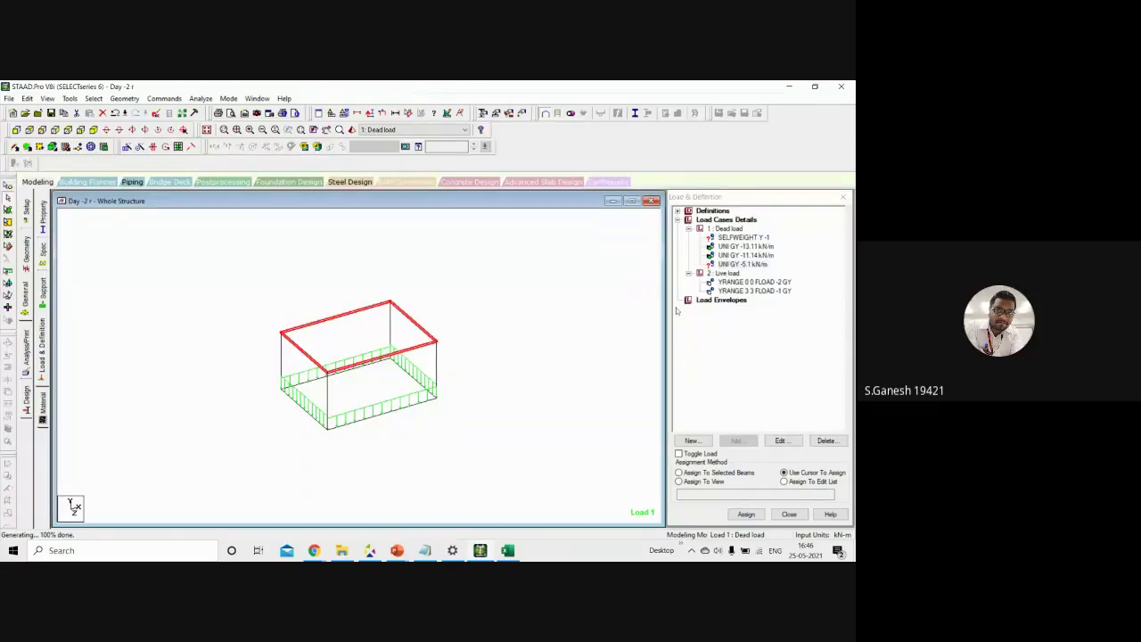
pyautogui.click(740, 473)
pyautogui.click(746, 514)
pyautogui.click(778, 389)
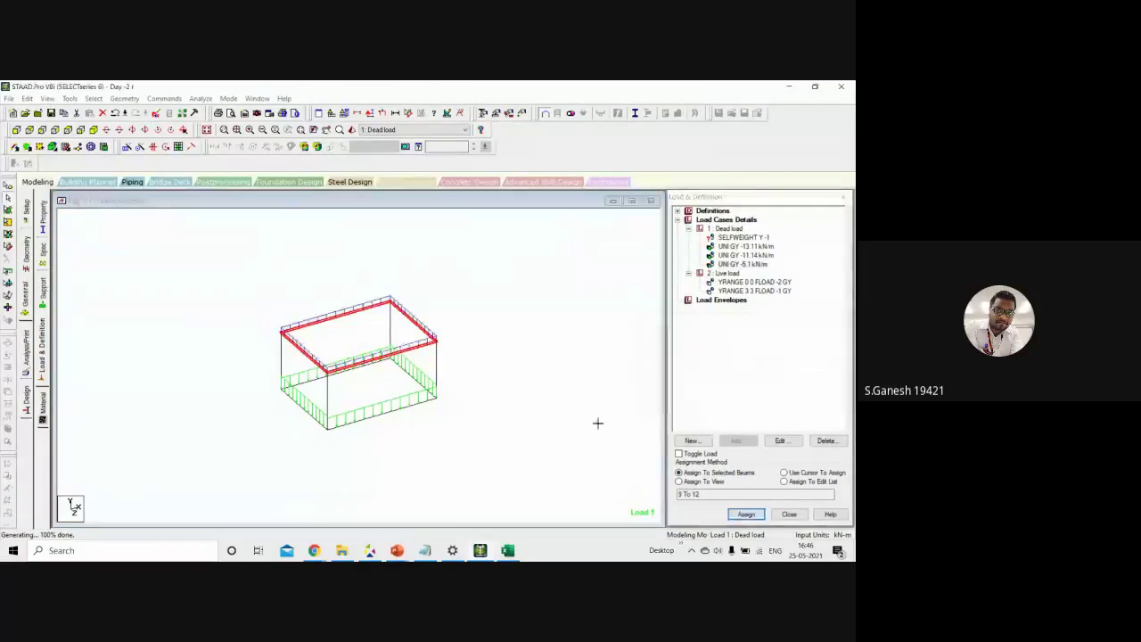
pyautogui.scroll(2, 326, 339)
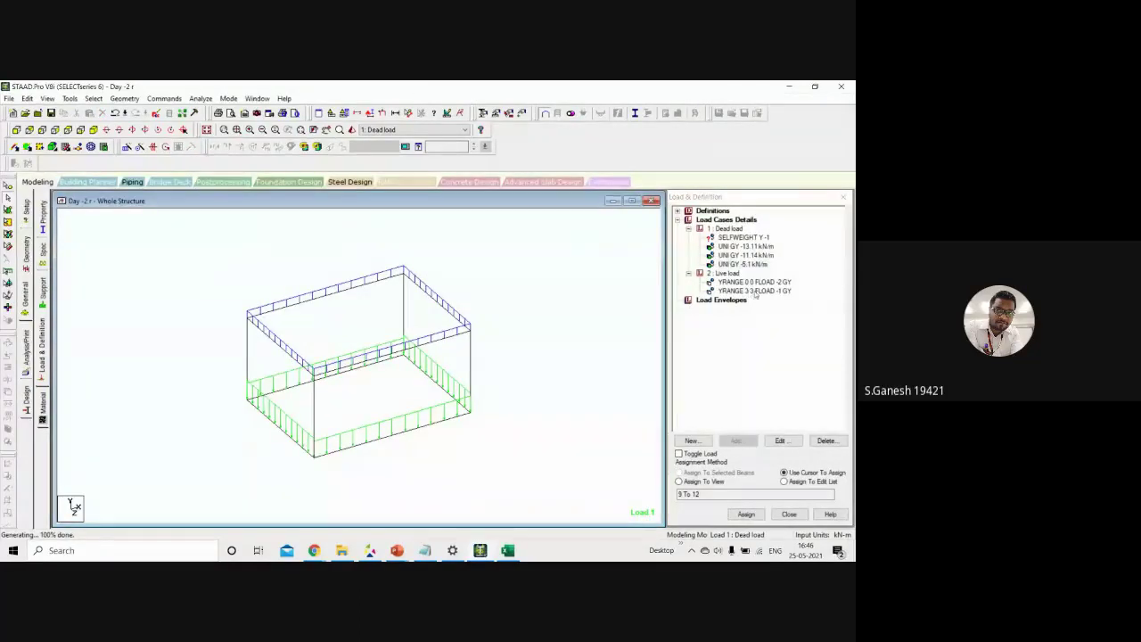
# Examine the 3 to 3 m Live load floor load on the frame, including in elevation view
pyautogui.click(780, 294)
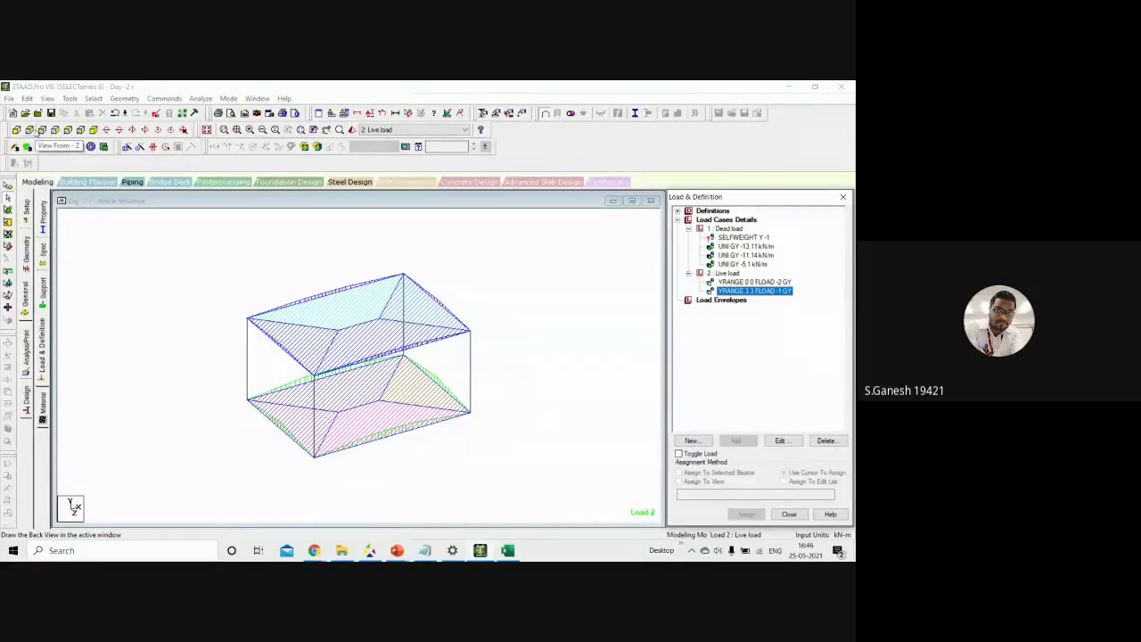
pyautogui.click(41, 130)
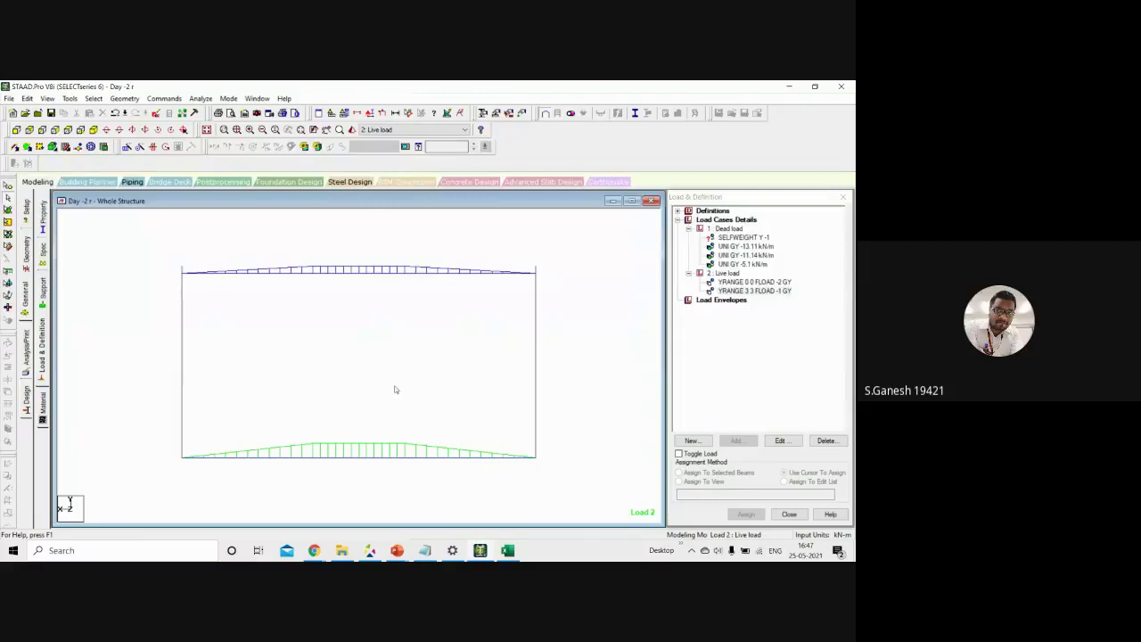
pyautogui.click(182, 374)
pyautogui.click(534, 280)
pyautogui.keyDown('ctrl'); pyautogui.click(531, 272); pyautogui.keyUp('ctrl')
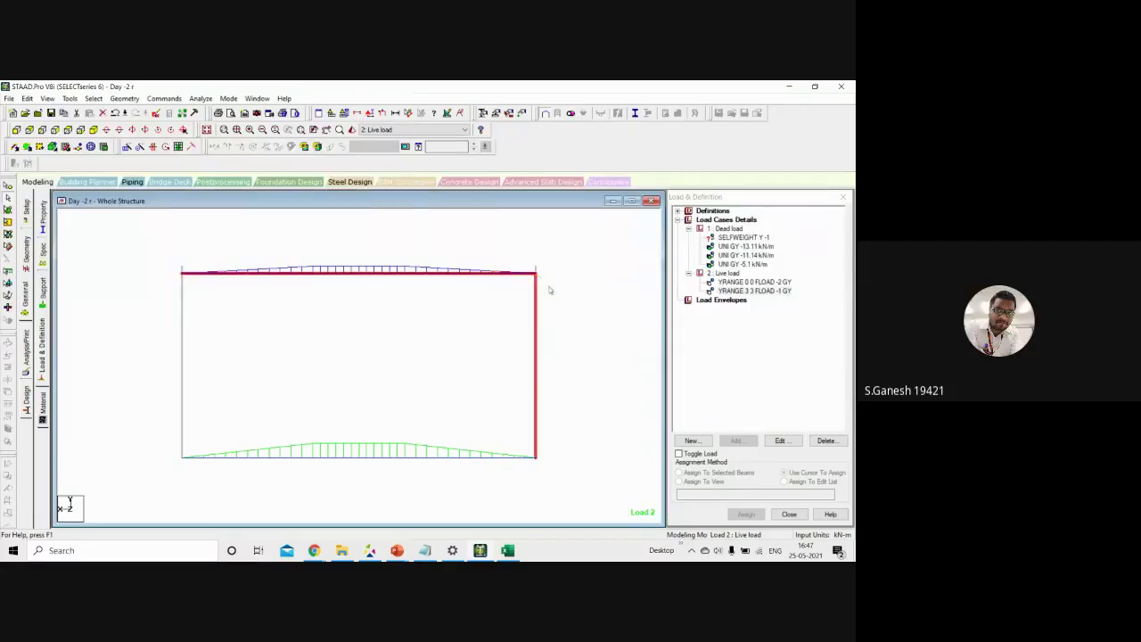
pyautogui.click(487, 443)
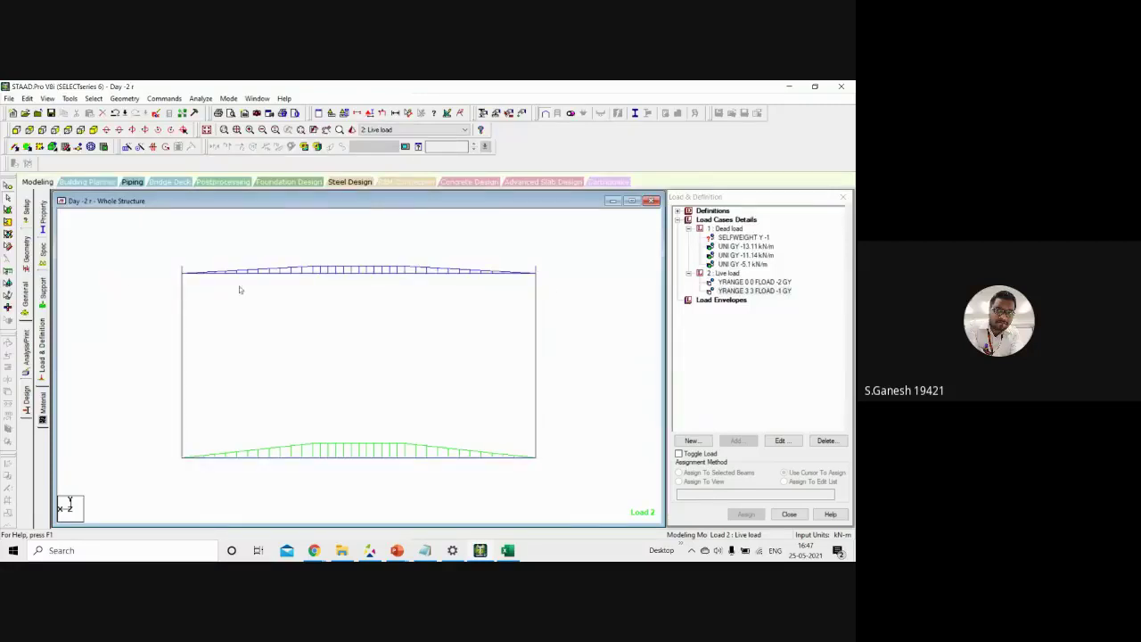
# Select the four nodes of the lower beam level with the nodes cursor and check the selection in isometric view
pyautogui.click(7, 185)
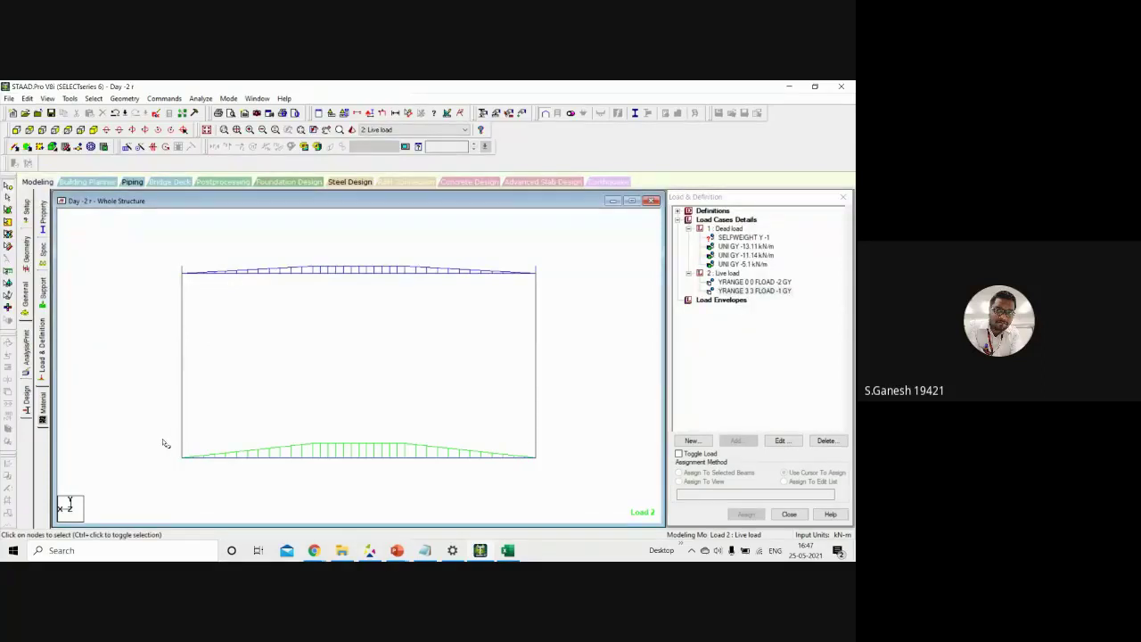
pyautogui.click(181, 457)
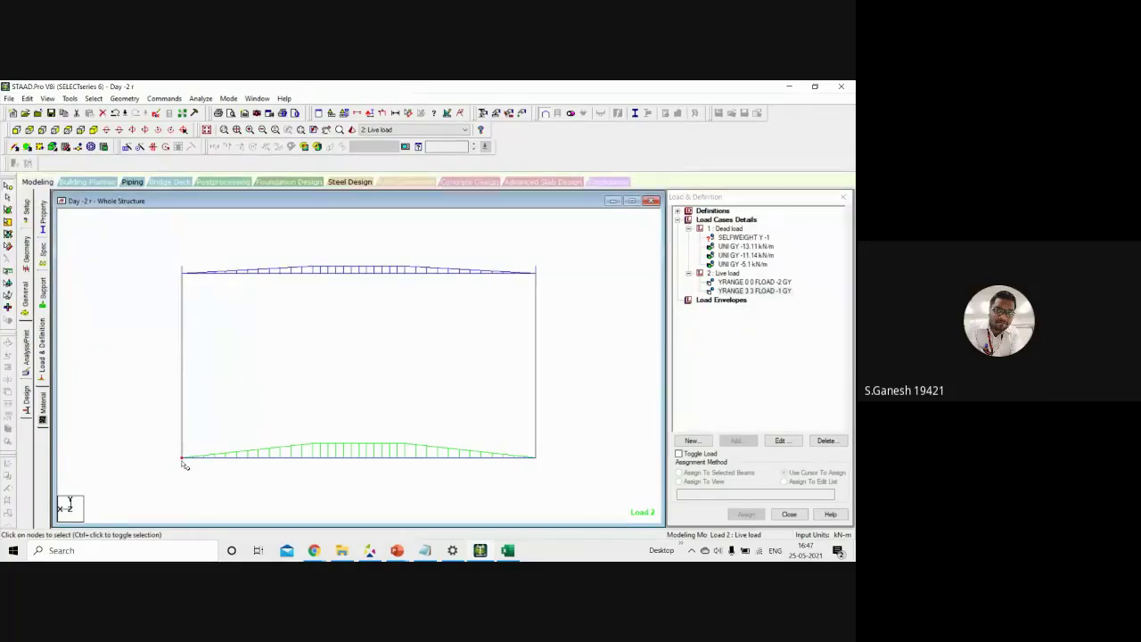
pyautogui.keyDown('ctrl'); pyautogui.click(536, 458); pyautogui.keyUp('ctrl')
pyautogui.click(182, 458)
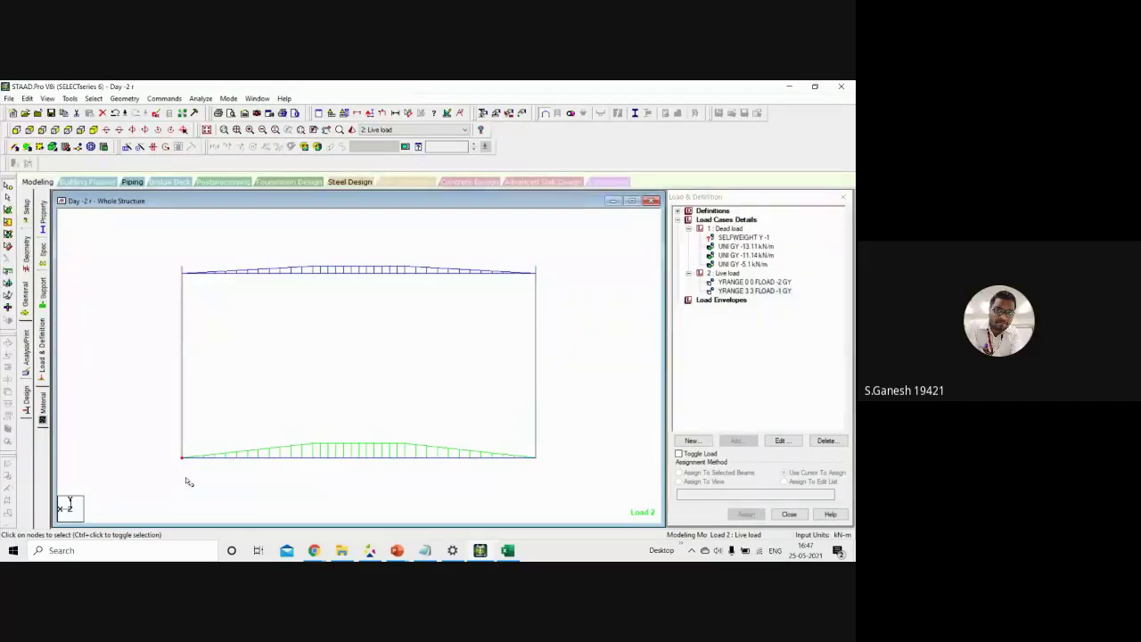
pyautogui.click(131, 415)
pyautogui.moveTo(165, 448); pyautogui.dragTo(570, 474)
pyautogui.press('F8')
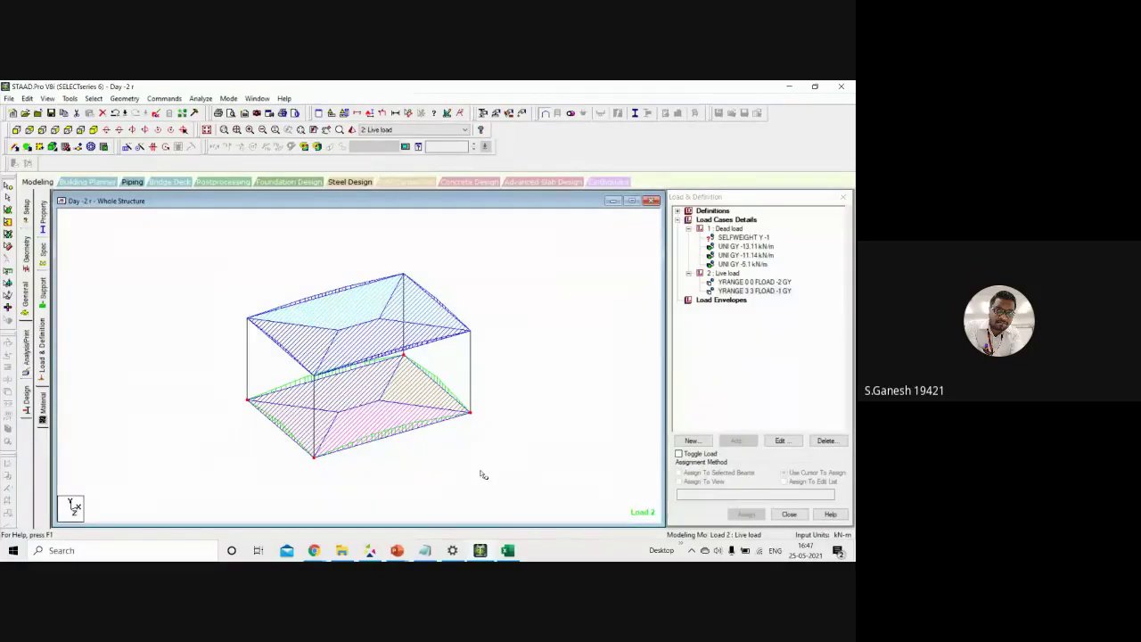
# Repeat the lower-level nodes translationally in global Y, one step at -1.5 m spacing with linked steps, to extend the columns downward
pyautogui.click(29, 129)
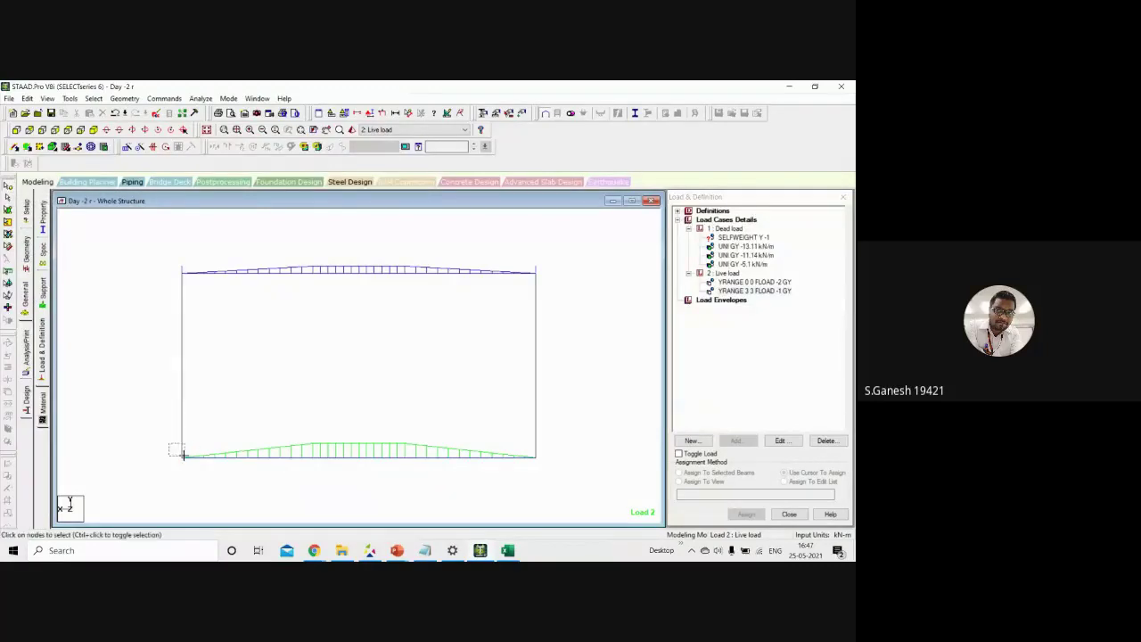
pyautogui.moveTo(169, 443); pyautogui.dragTo(543, 466)
pyautogui.click(128, 146)
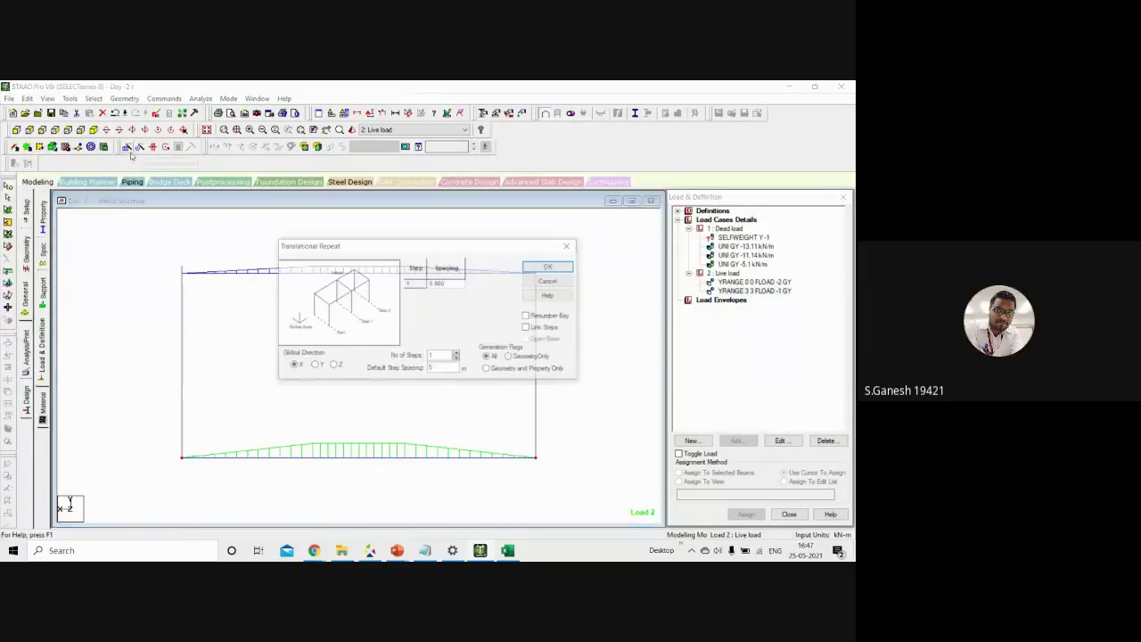
pyautogui.click(315, 365)
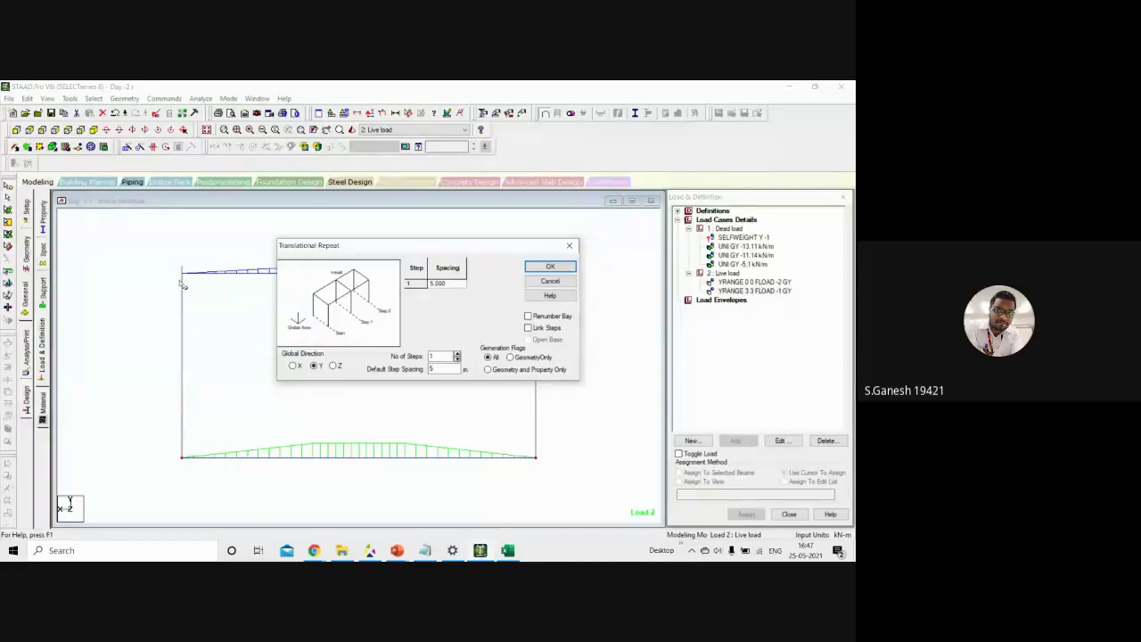
pyautogui.doubleClick(437, 368)
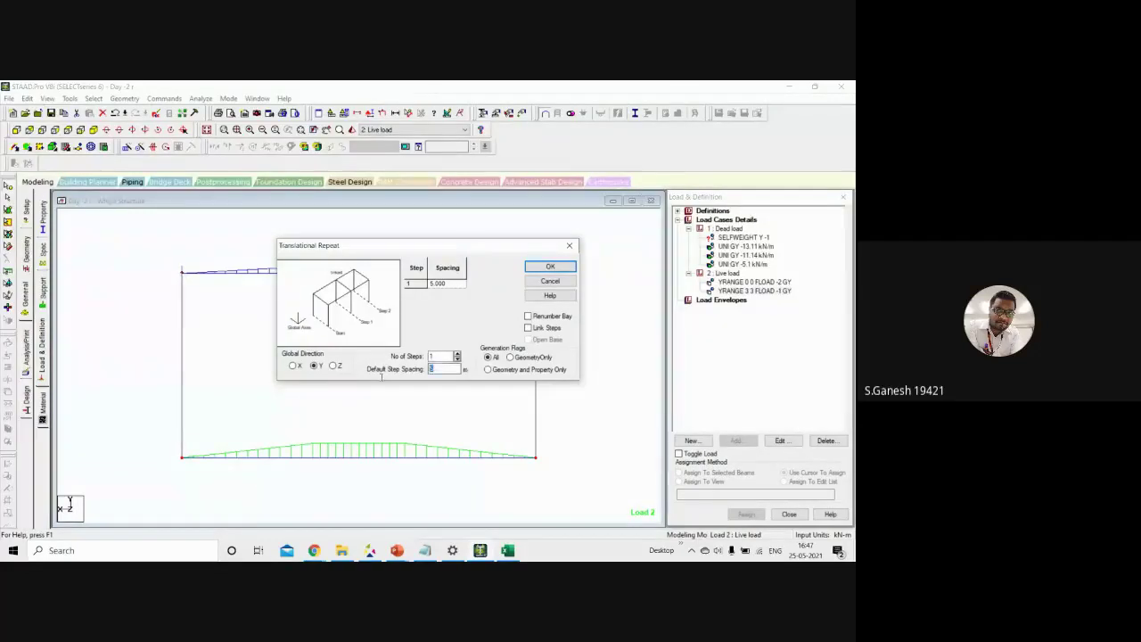
pyautogui.write('-1.5')
pyautogui.click(543, 327)
pyautogui.click(550, 266)
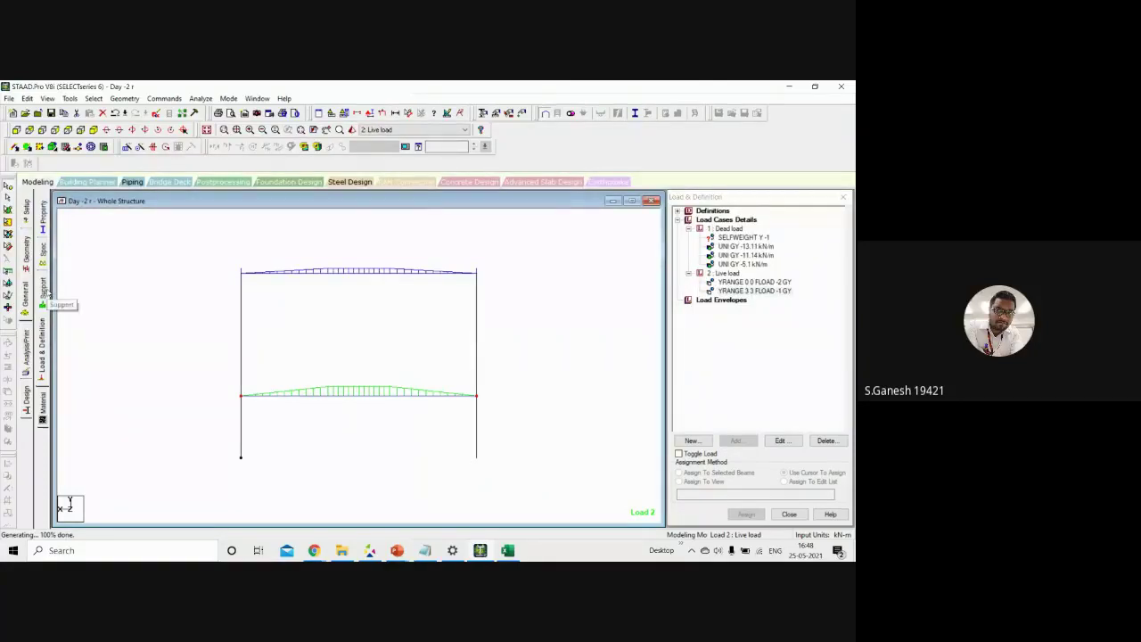
# Create a fixed support definition for the structure
pyautogui.click(41, 290)
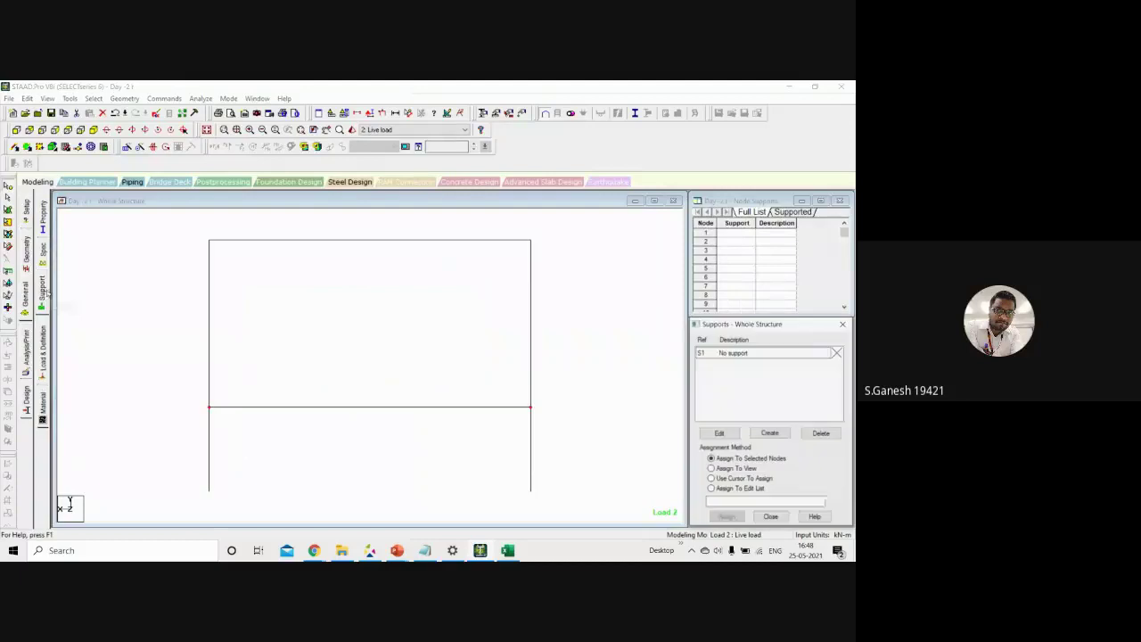
pyautogui.click(758, 431)
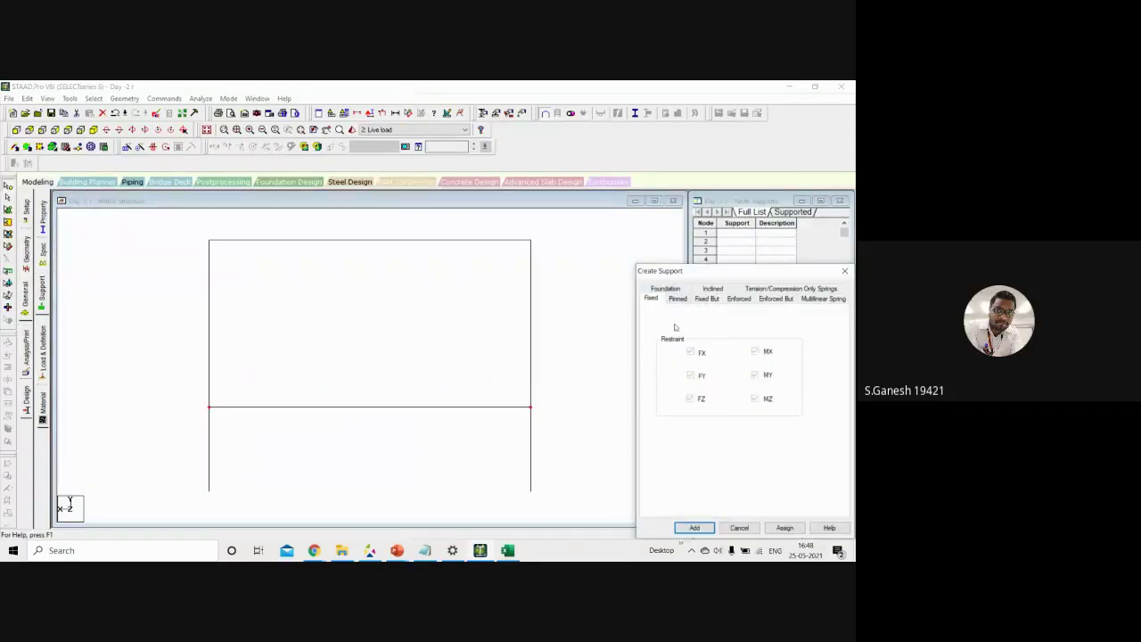
pyautogui.click(685, 531)
pyautogui.click(738, 369)
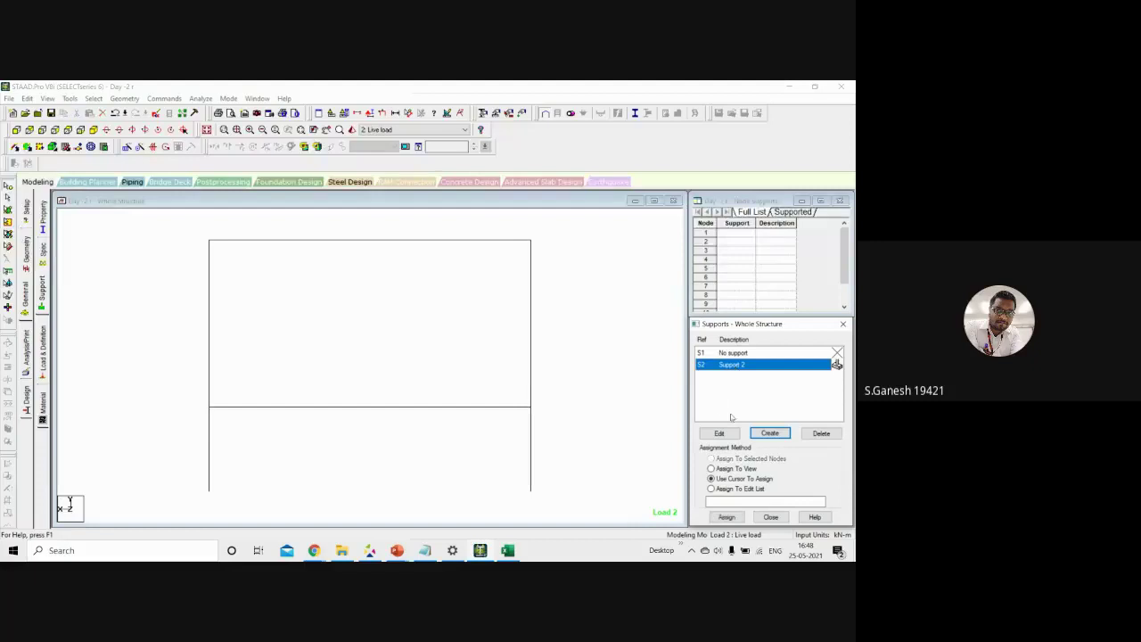
pyautogui.click(770, 434)
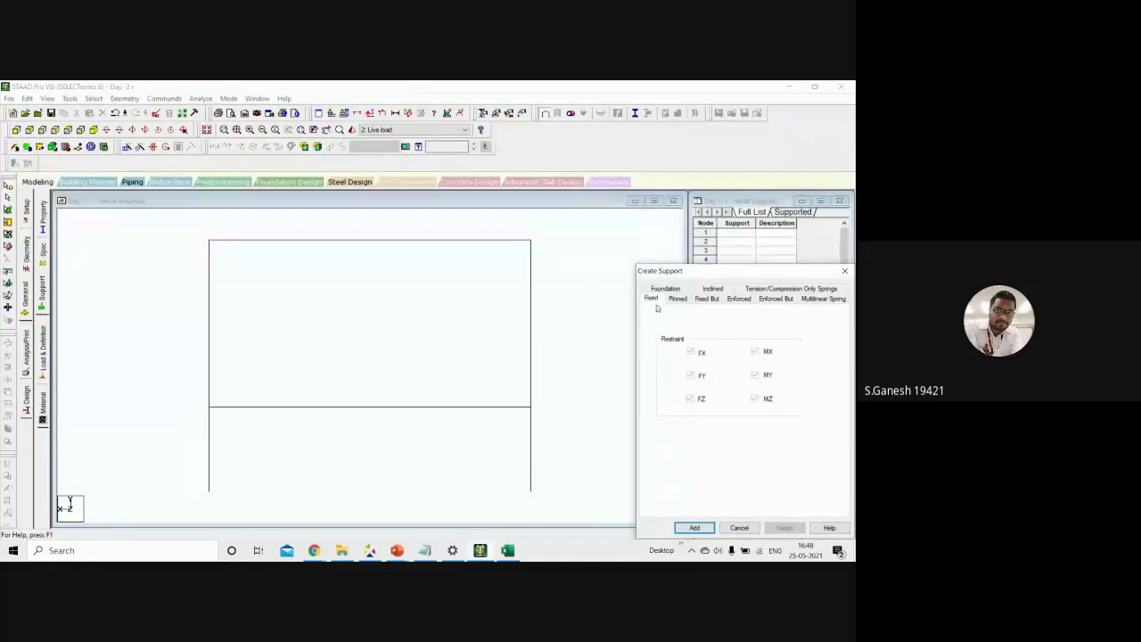
pyautogui.click(695, 527)
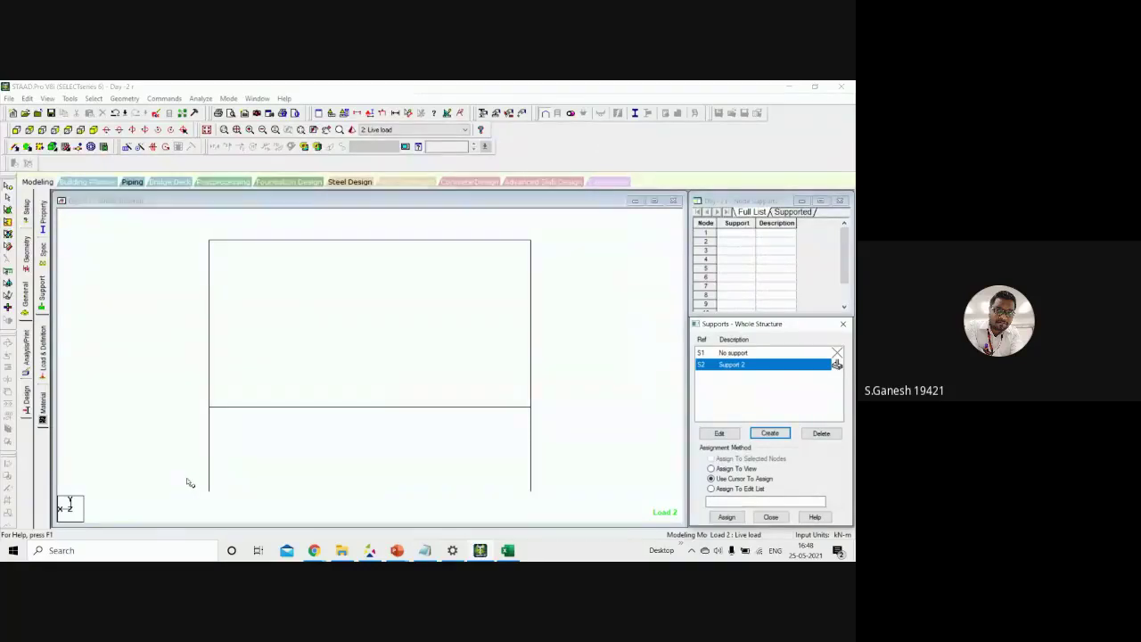
# Assign the fixed support to the four column base nodes and show the structure in isometric view
pyautogui.moveTo(188, 483); pyautogui.dragTo(570, 508)
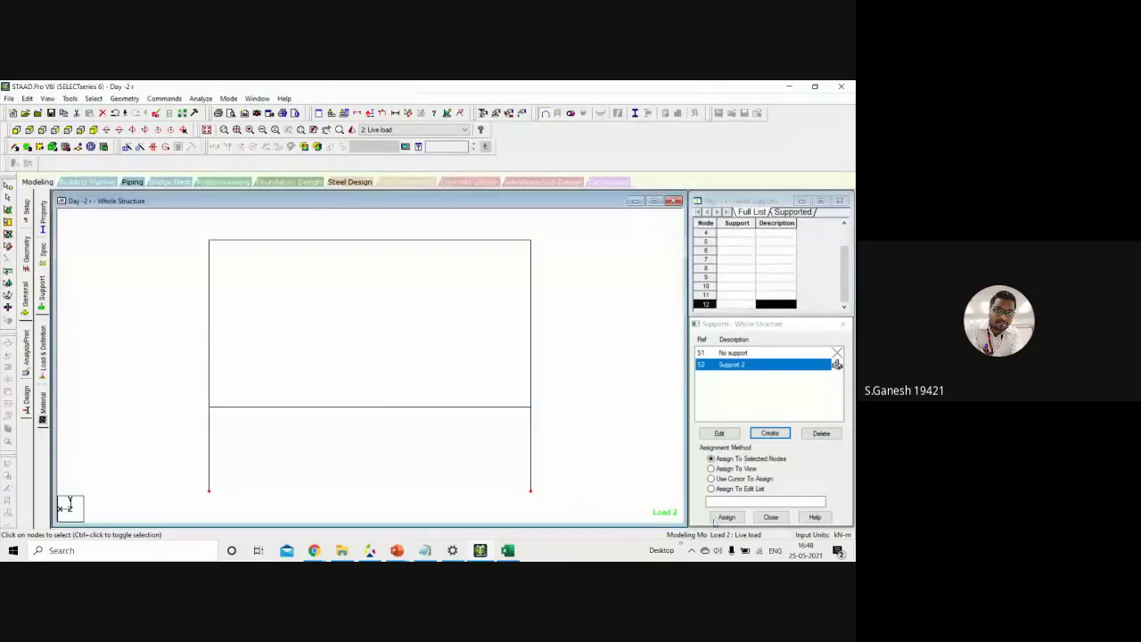
pyautogui.click(723, 517)
pyautogui.click(777, 452)
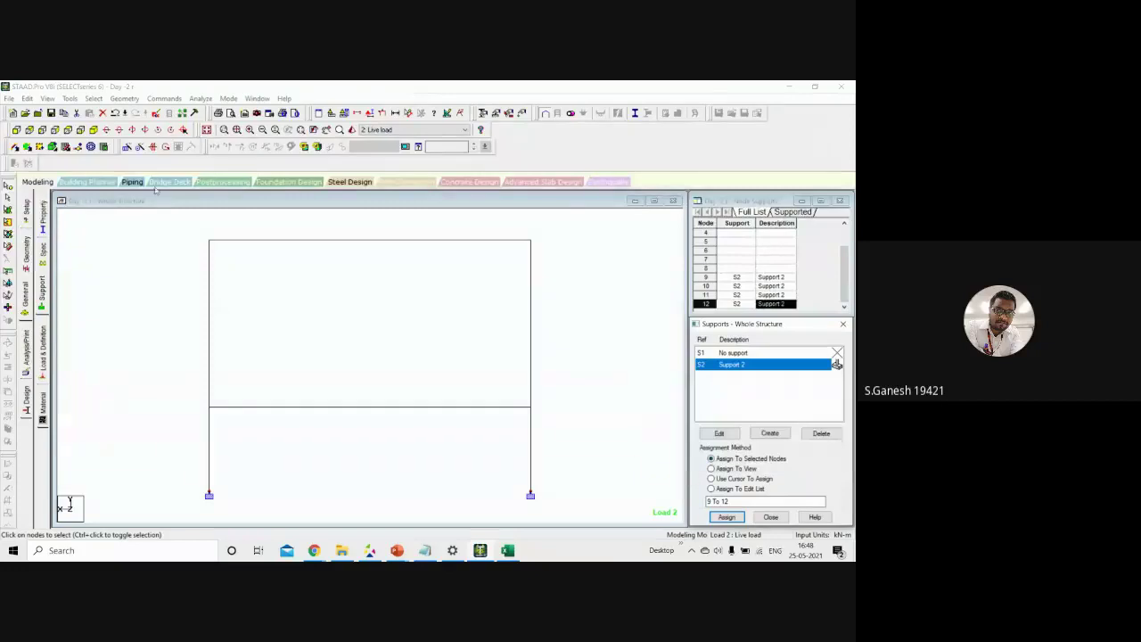
pyautogui.click(93, 130)
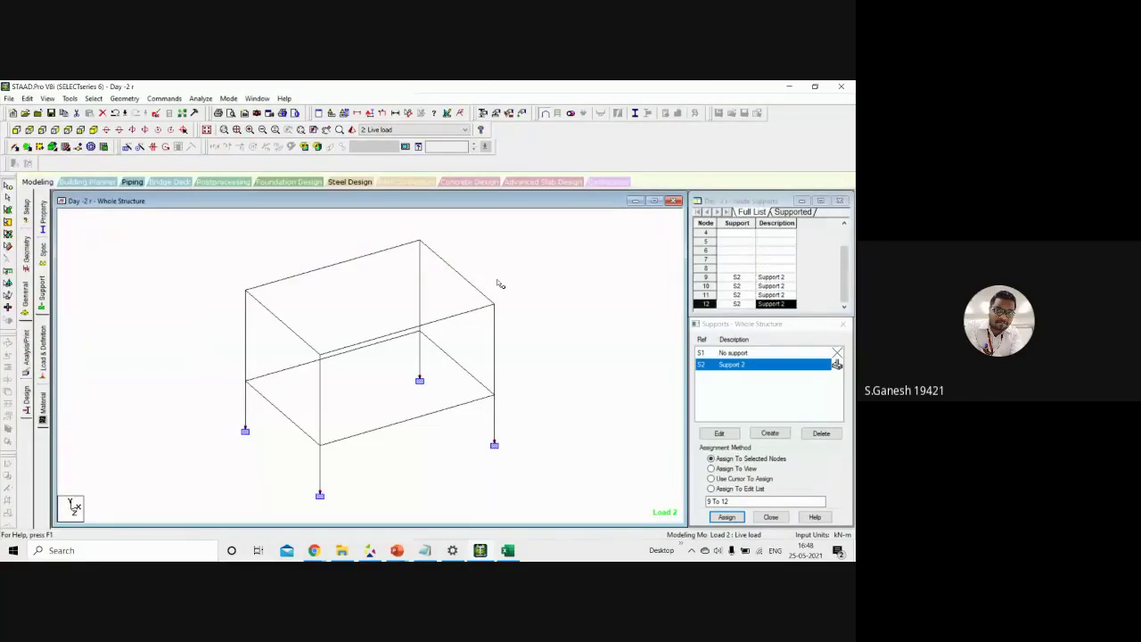
pyautogui.click(73, 280)
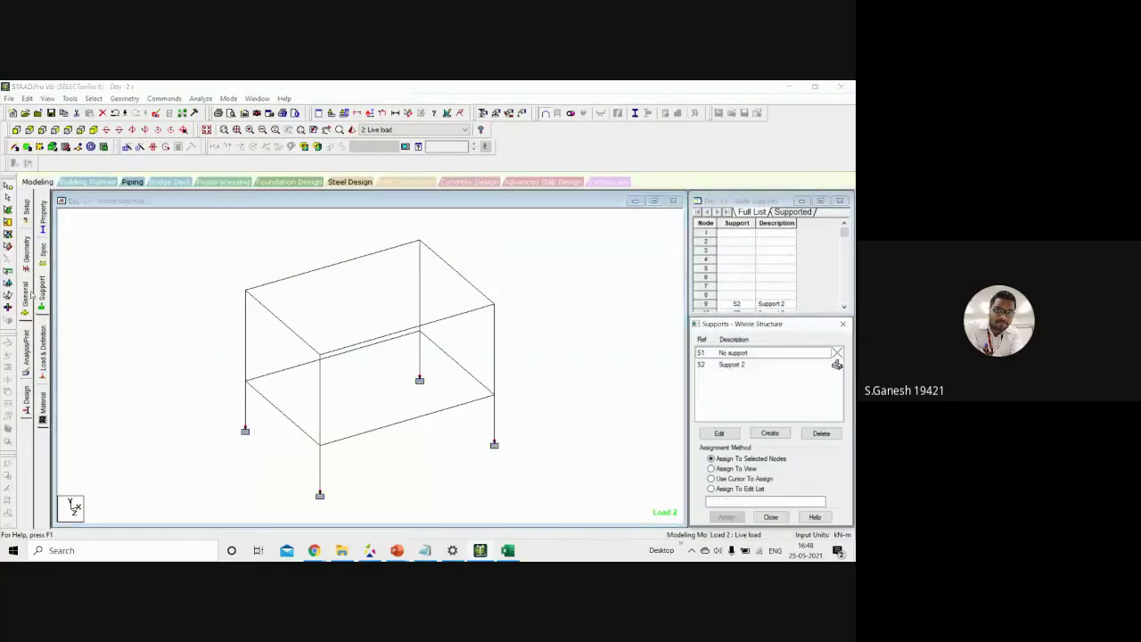
# Switch to the PowerPoint slide show and handwrite an underlined "Beam size" with 230x300 beside the model picture
pyautogui.click(26, 289)
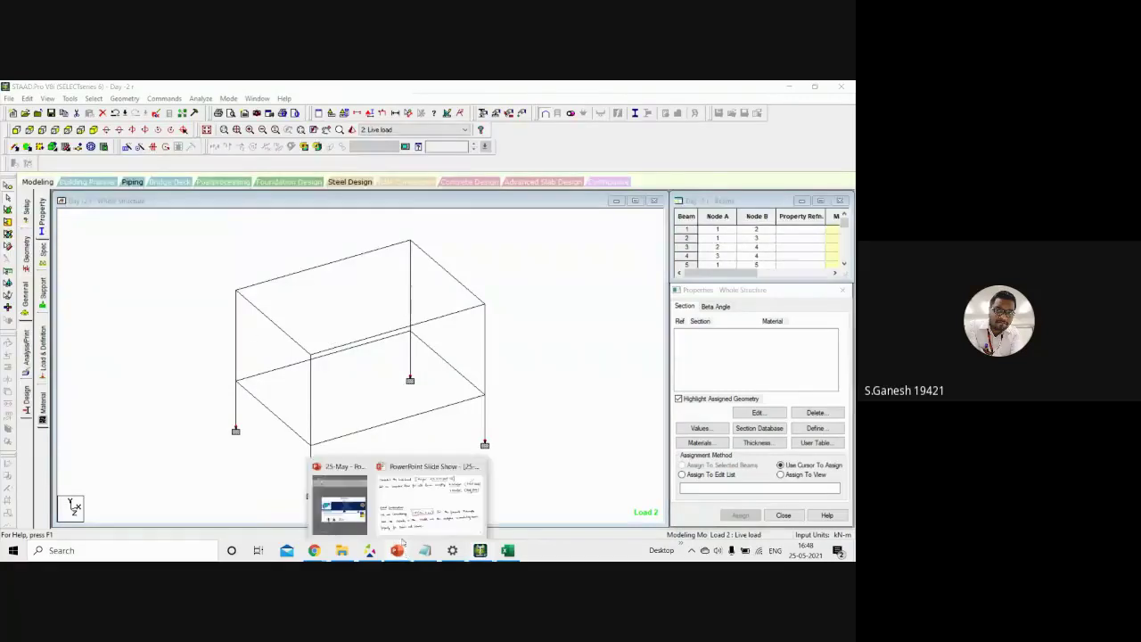
pyautogui.click(415, 519)
pyautogui.scroll(-3, 415, 521)
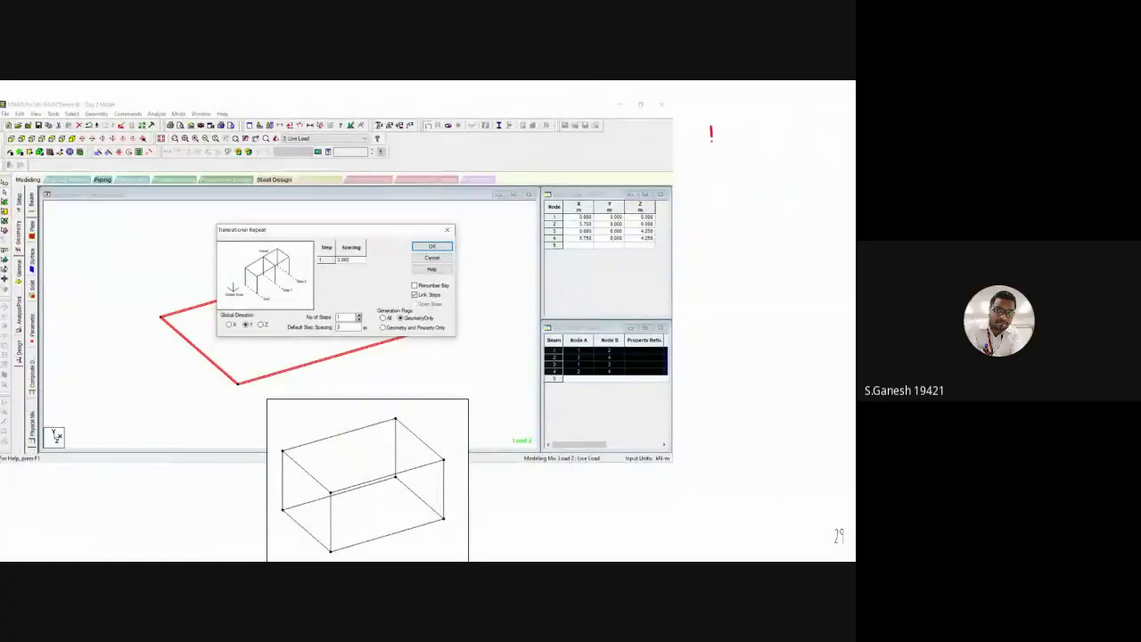
pyautogui.moveTo(710, 126)
pyautogui.mouseDown()
pyautogui.moveTo(736, 141)
pyautogui.moveTo(810, 142)
pyautogui.mouseUp()
pyautogui.moveTo(718, 148); pyautogui.dragTo(799, 150)
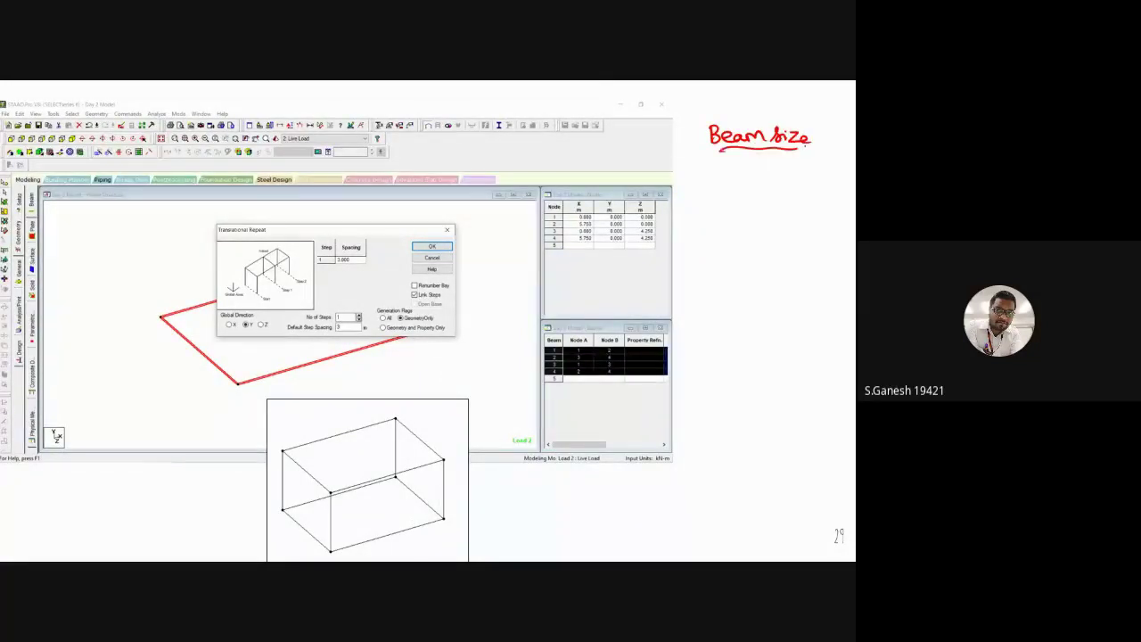
pyautogui.moveTo(710, 175)
pyautogui.mouseDown()
pyautogui.moveTo(719, 185)
pyautogui.moveTo(809, 184)
pyautogui.mouseUp()
# Handwrite "Column size" with 300x325 below the beam size and add the unit (mm) under both dimensions
pyautogui.moveTo(722, 216); pyautogui.dragTo(781, 232)
pyautogui.moveTo(780, 222)
pyautogui.mouseDown()
pyautogui.moveTo(793, 233)
pyautogui.moveTo(851, 230)
pyautogui.mouseUp()
pyautogui.click(713, 264)
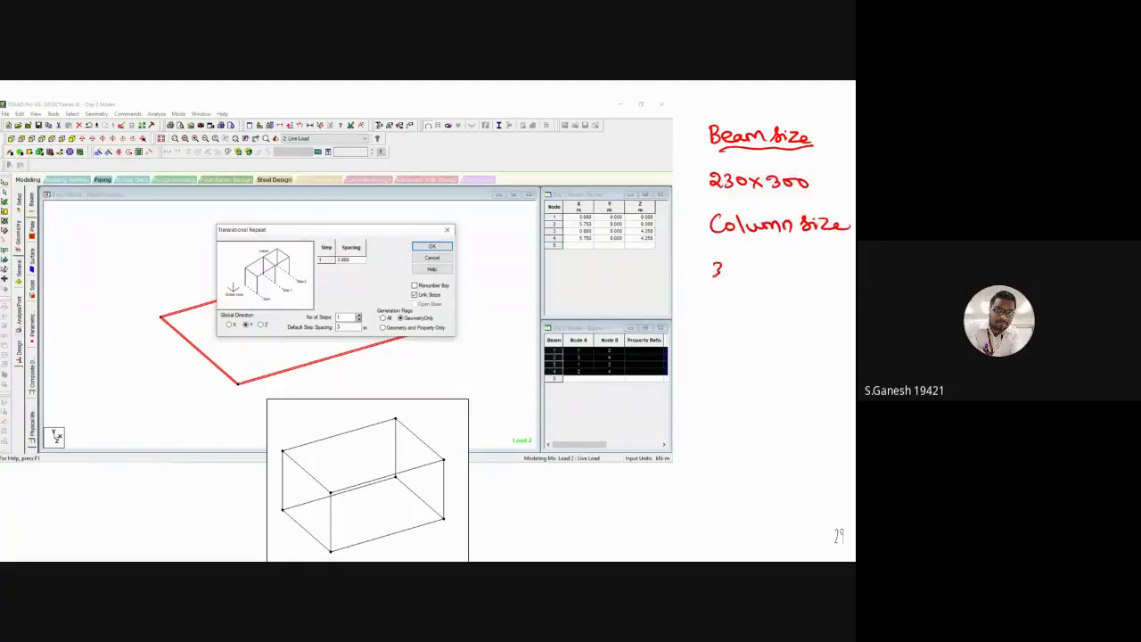
pyautogui.moveTo(736, 268)
pyautogui.mouseDown()
pyautogui.moveTo(738, 280)
pyautogui.moveTo(754, 270)
pyautogui.mouseUp()
pyautogui.moveTo(768, 269); pyautogui.dragTo(776, 281)
pyautogui.moveTo(791, 266)
pyautogui.mouseDown()
pyautogui.moveTo(792, 281)
pyautogui.moveTo(819, 281)
pyautogui.mouseUp()
pyautogui.moveTo(822, 266); pyautogui.dragTo(835, 264)
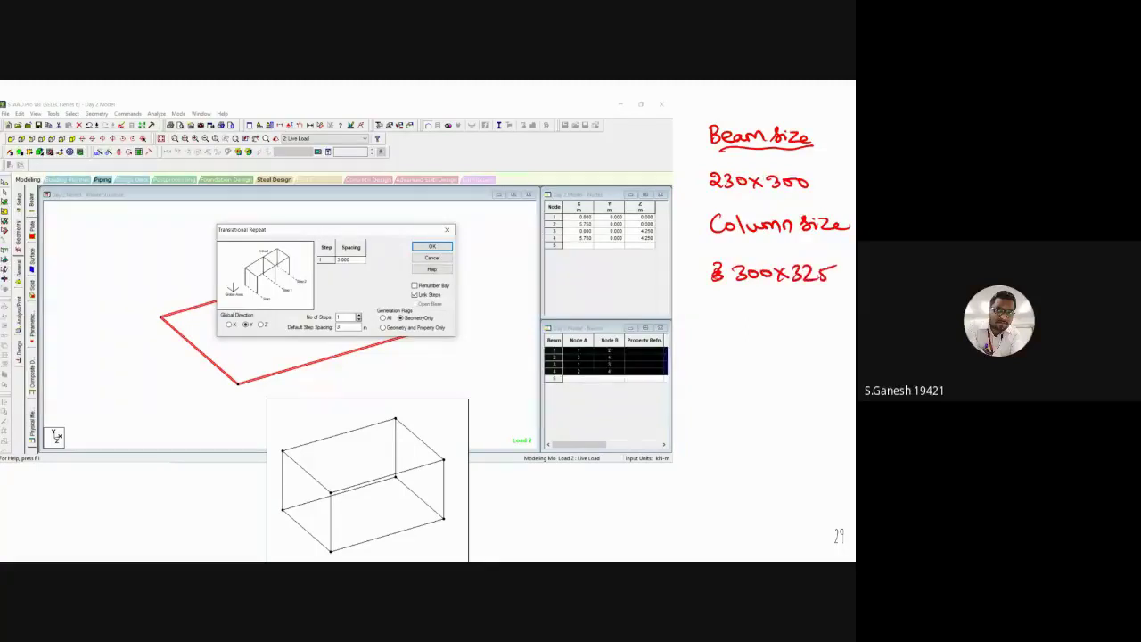
pyautogui.moveTo(783, 300)
pyautogui.mouseDown()
pyautogui.moveTo(807, 307)
pyautogui.moveTo(769, 313)
pyautogui.moveTo(818, 317)
pyautogui.mouseUp()
pyautogui.moveTo(779, 206); pyautogui.dragTo(818, 205)
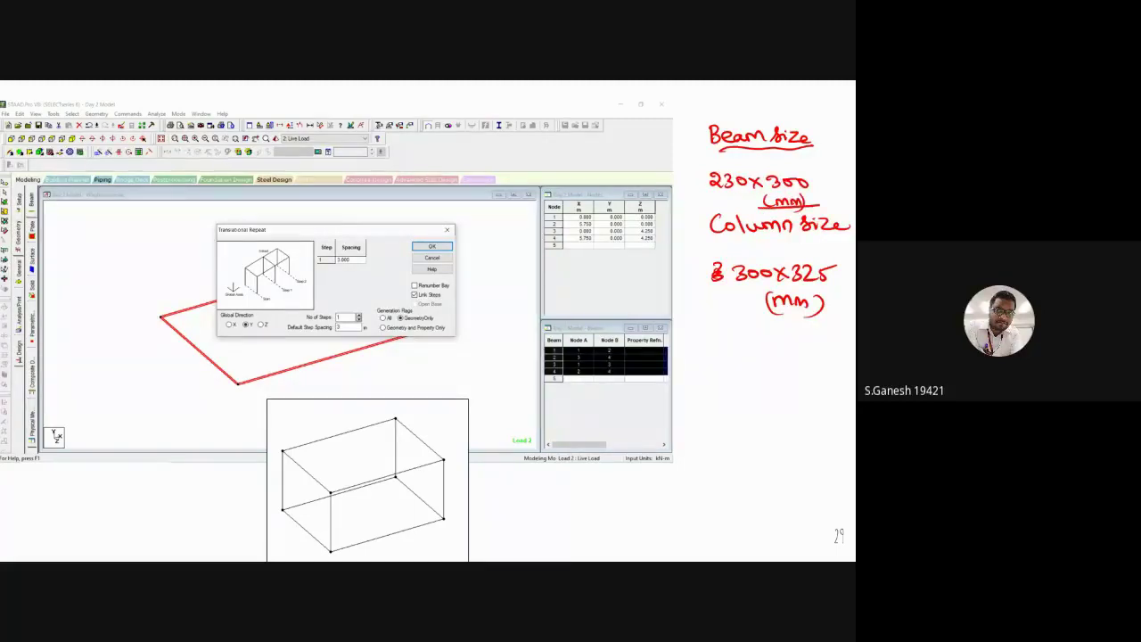
# Switch back to STAAD.Pro, accept the auto-save, and show the section properties for the whole structure
pyautogui.press('super')
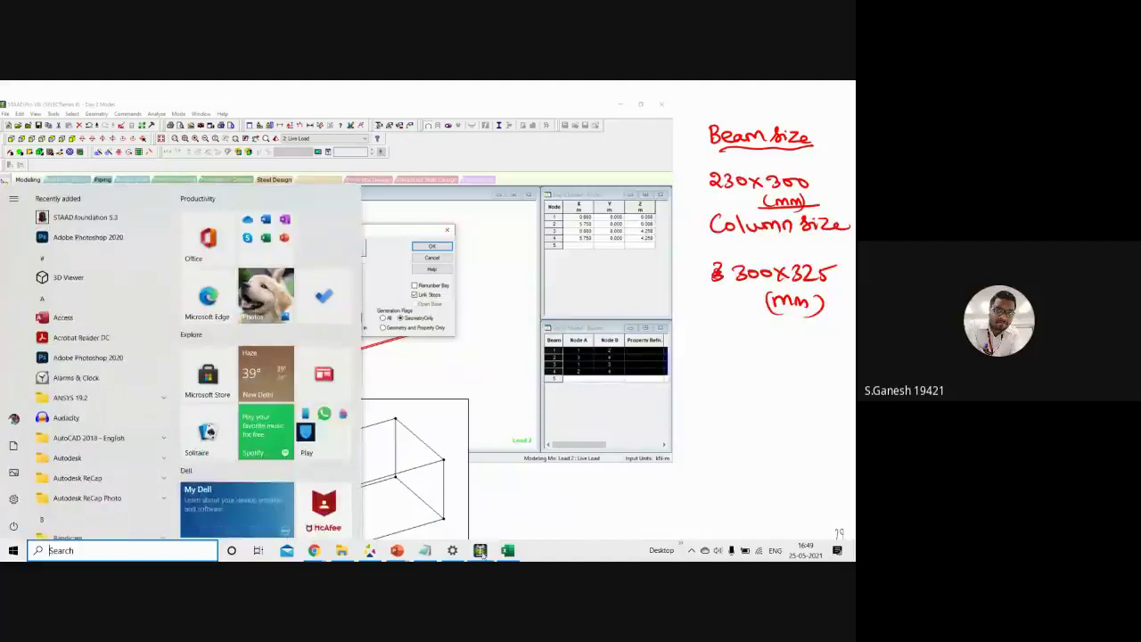
pyautogui.hotkey('alt', 'Tab')
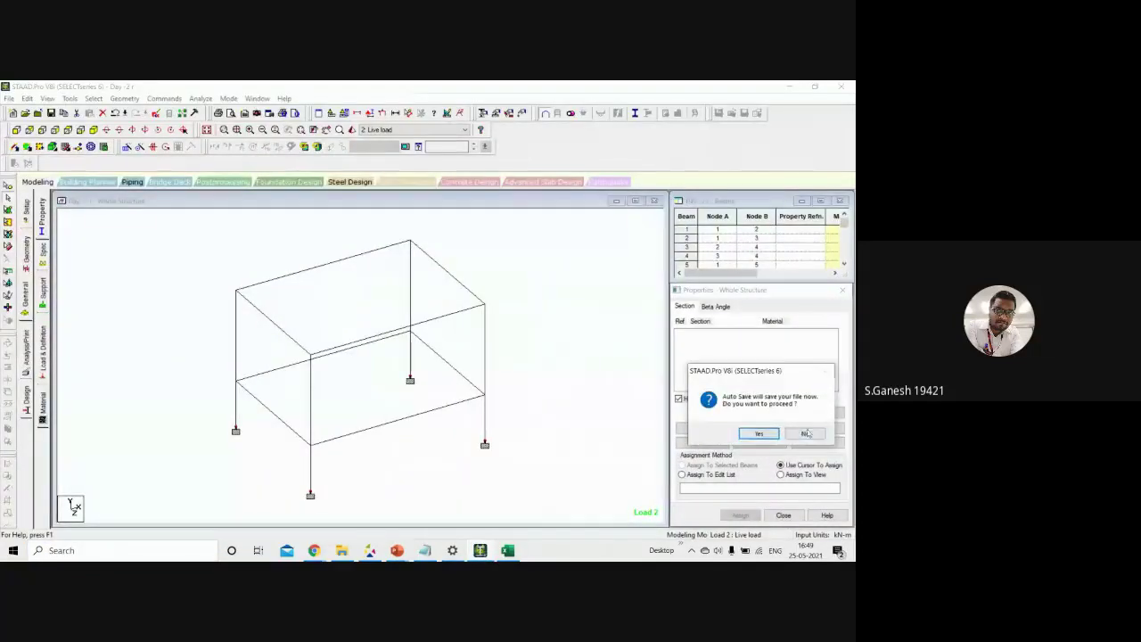
pyautogui.click(758, 433)
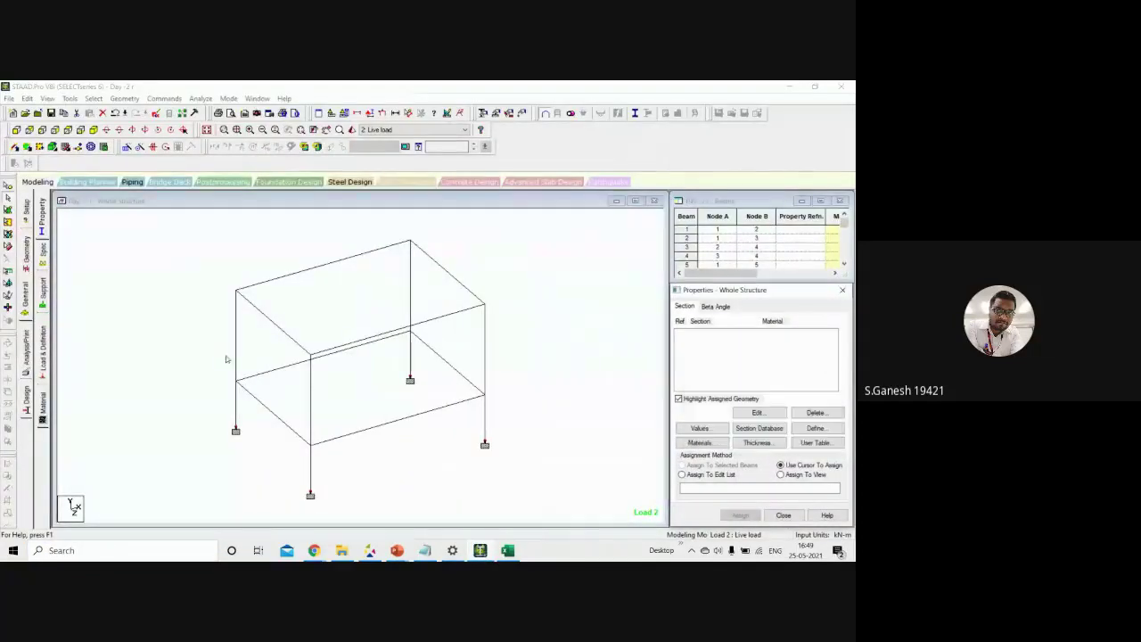
pyautogui.click(25, 296)
pyautogui.click(42, 214)
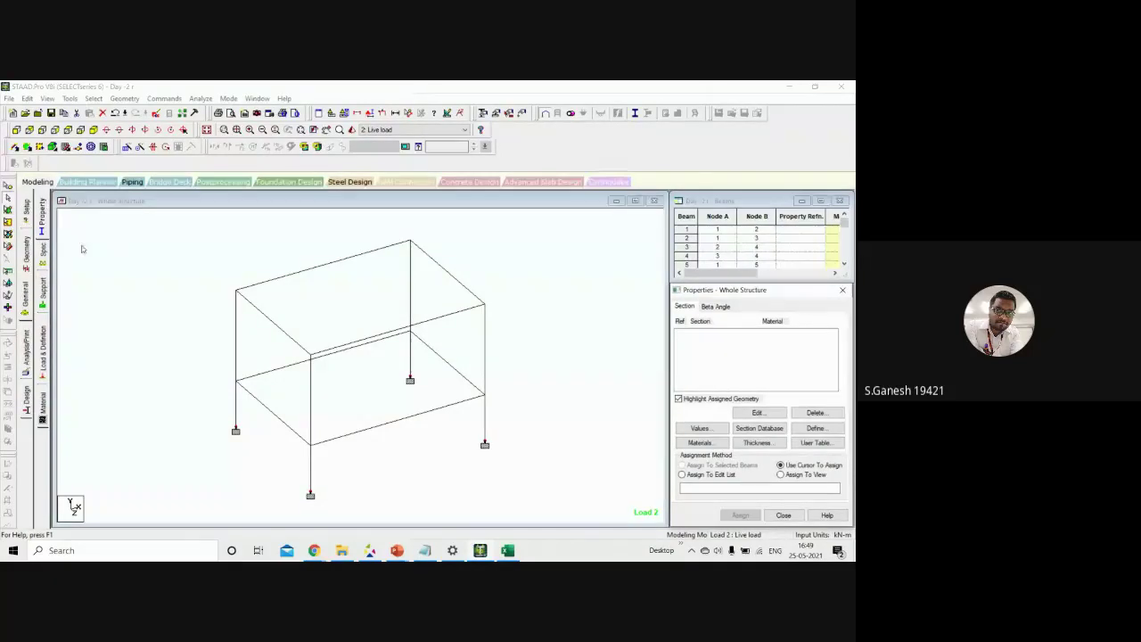
# Define a rectangular concrete beam section with YD 0.300 m and ZD 0.230 m
pyautogui.click(817, 429)
pyautogui.click(269, 226)
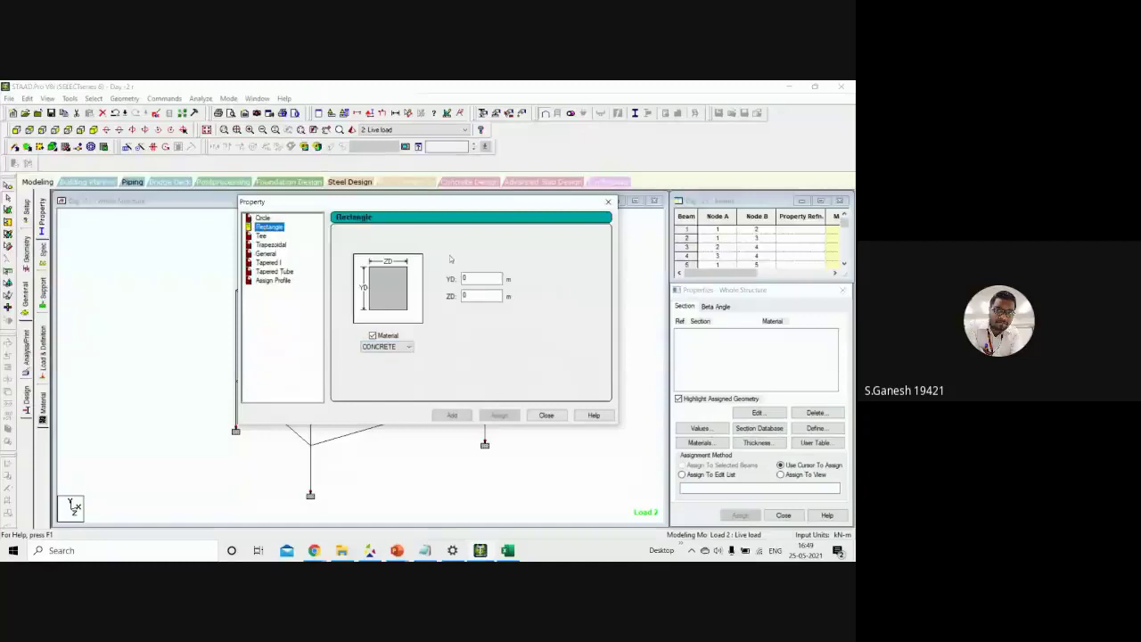
pyautogui.click(481, 278)
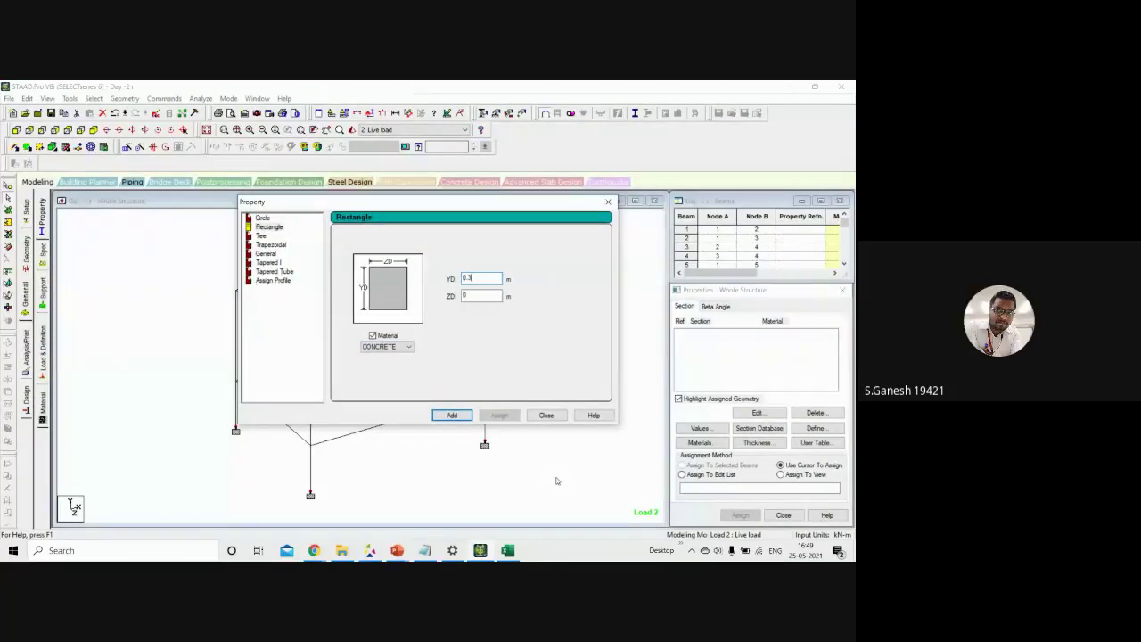
pyautogui.click(478, 298)
pyautogui.write('.230')
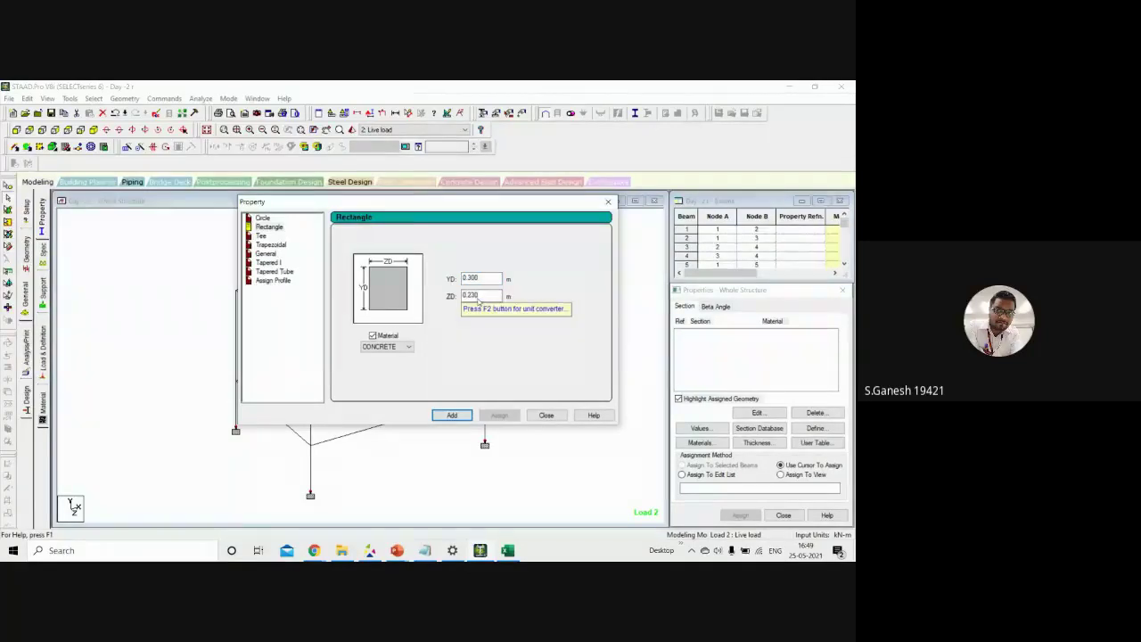
pyautogui.click(459, 416)
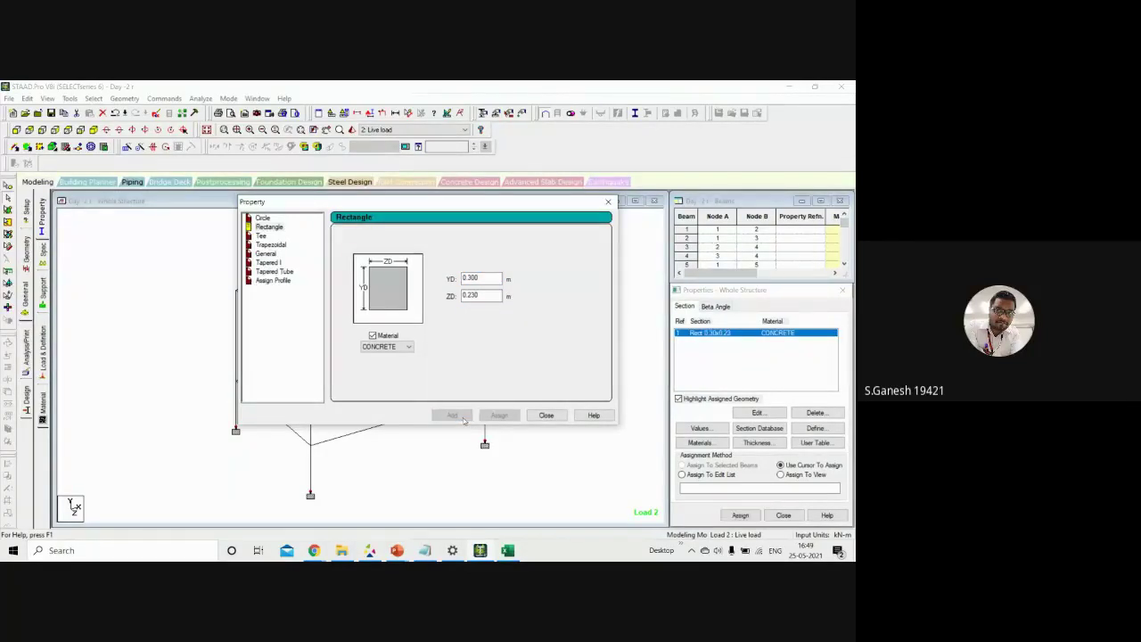
# Define a second rectangular concrete section for the columns with YD 0.325 m and ZD 0.300 m
pyautogui.click(483, 297)
pyautogui.press('BackSpace')
pyautogui.press('BackSpace')
pyautogui.press('BackSpace')
pyautogui.press('BackSpace')
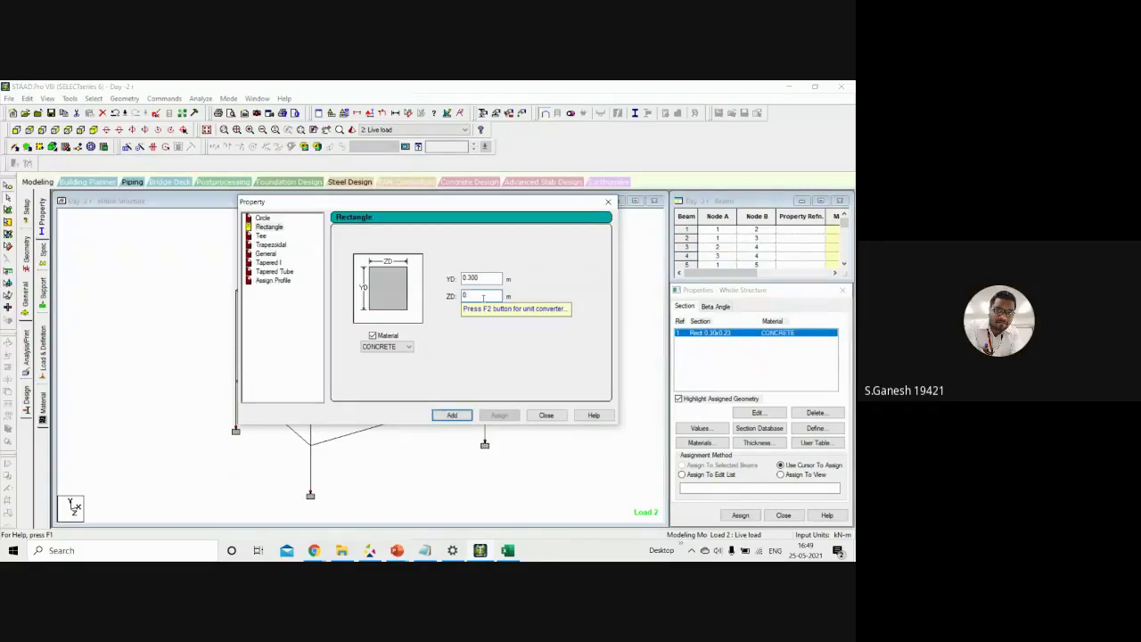
pyautogui.write('.30')
pyautogui.click(491, 277)
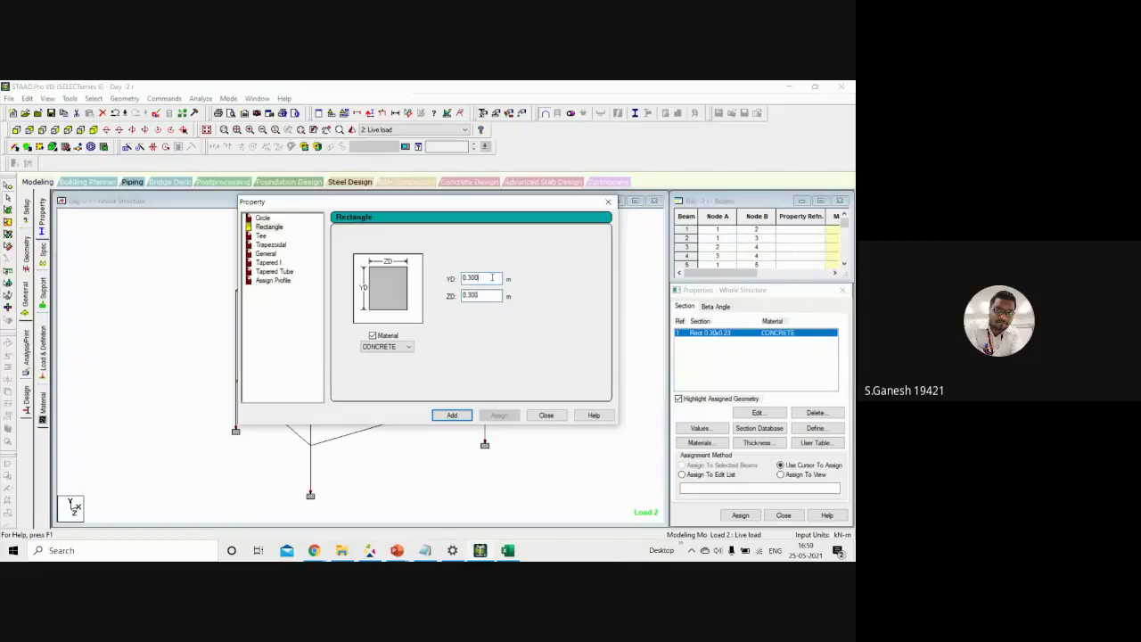
pyautogui.write('25')
pyautogui.click(453, 416)
pyautogui.click(536, 416)
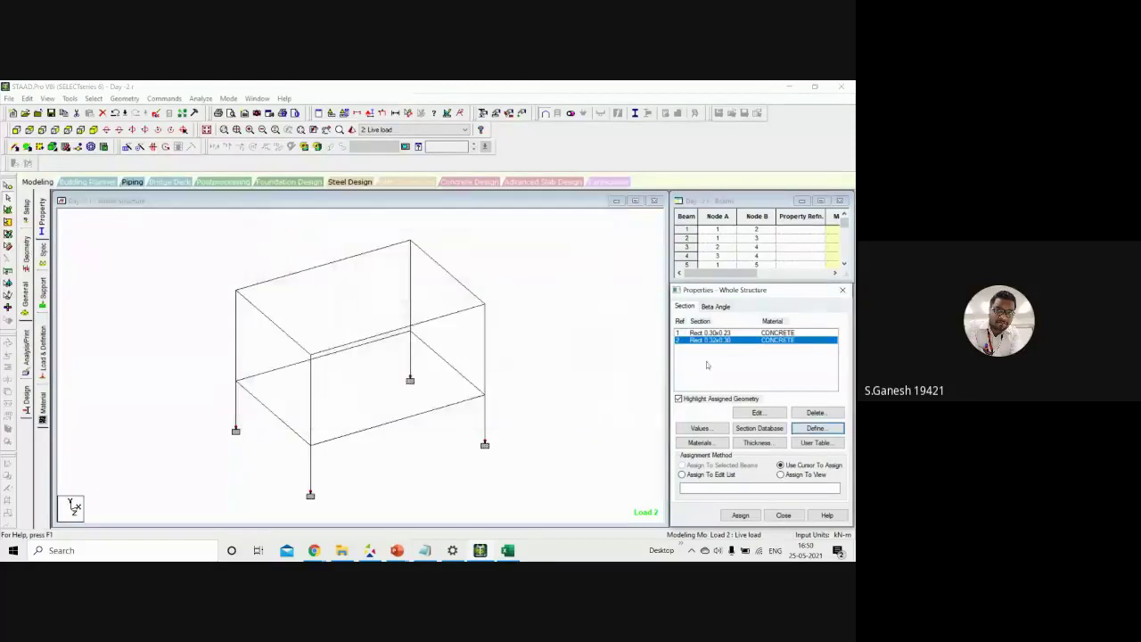
# Assign the Rect 0.30x0.23 section to all beams parallel to X and Z
pyautogui.click(713, 334)
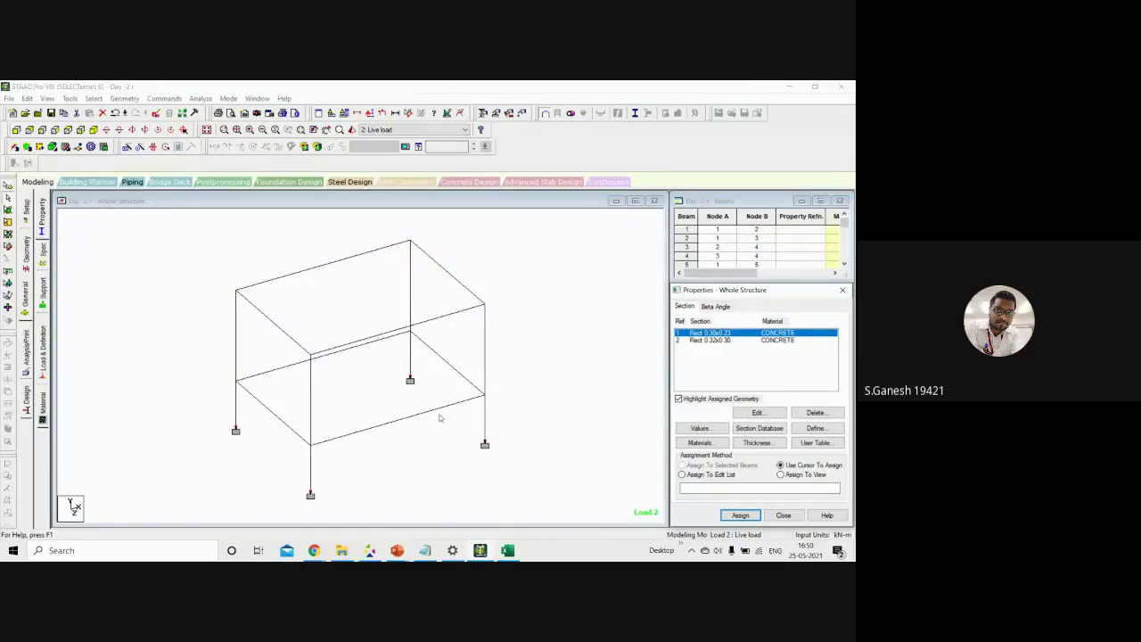
pyautogui.click(96, 99)
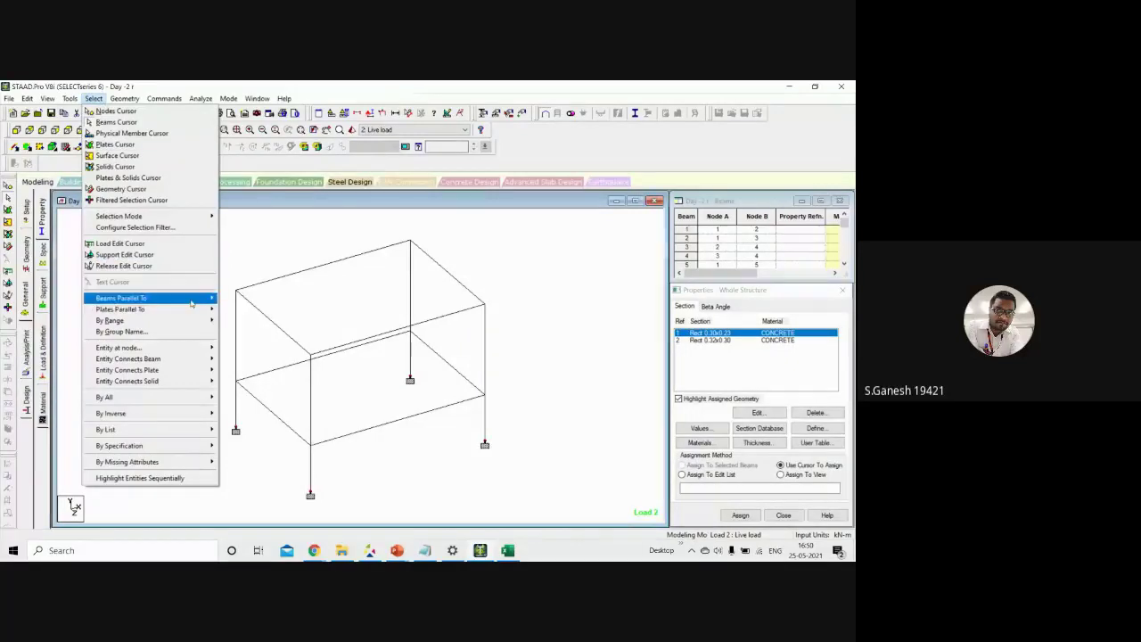
pyautogui.click(233, 298)
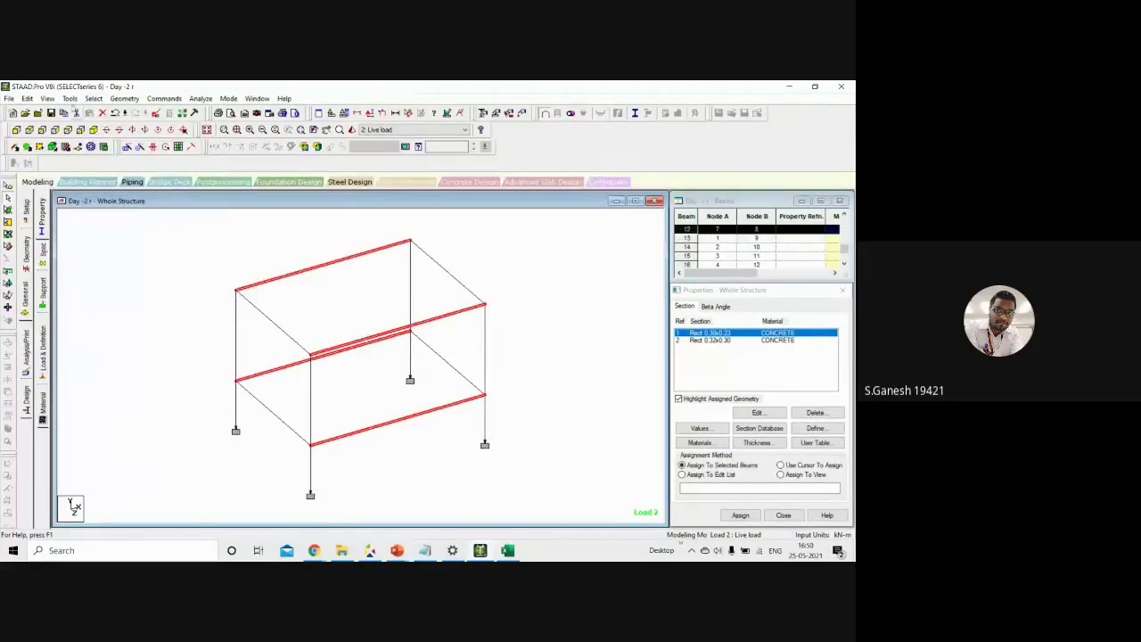
pyautogui.click(94, 98)
pyautogui.moveTo(145, 298)
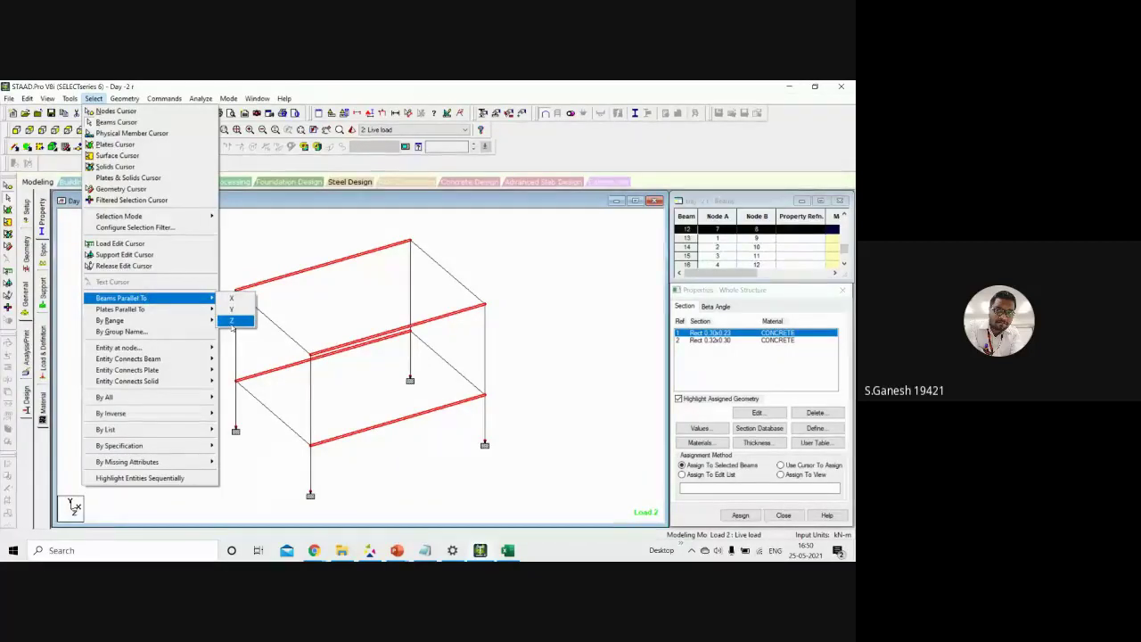
pyautogui.click(231, 321)
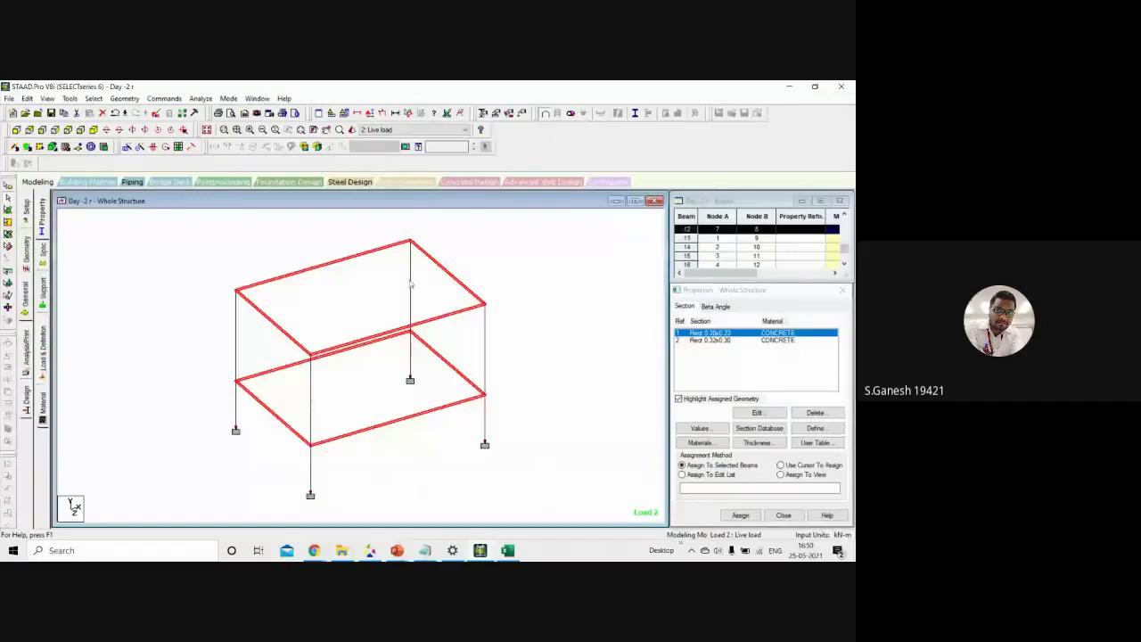
pyautogui.click(738, 515)
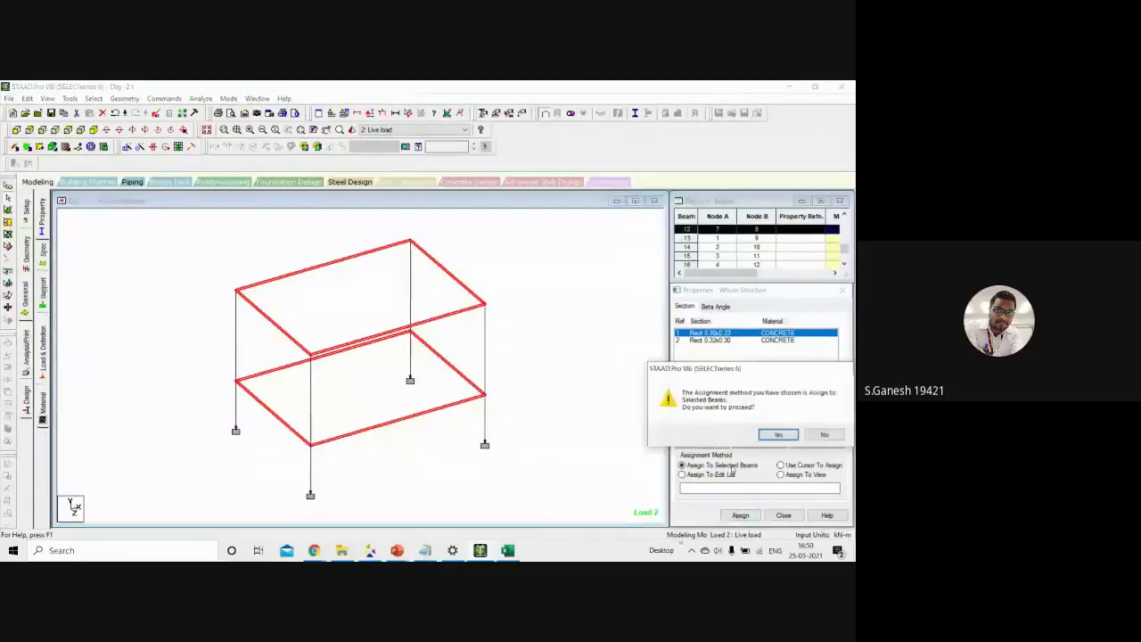
pyautogui.click(772, 433)
# Assign the Rect 0.32x0.30 section to all columns, selected as beams parallel to Y
pyautogui.click(692, 340)
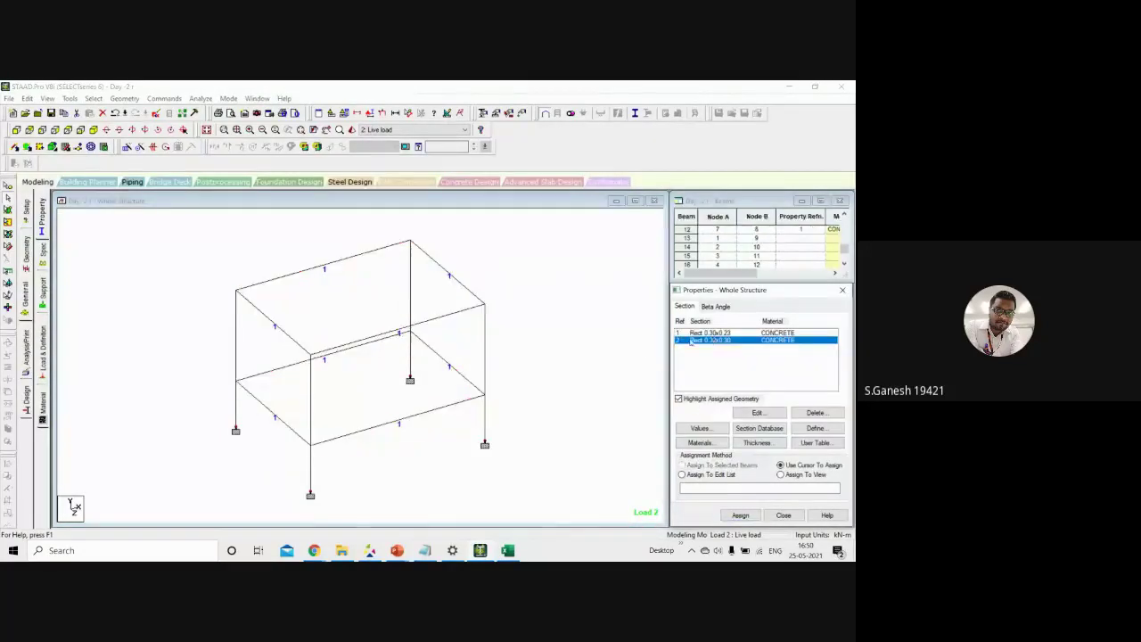
pyautogui.click(94, 98)
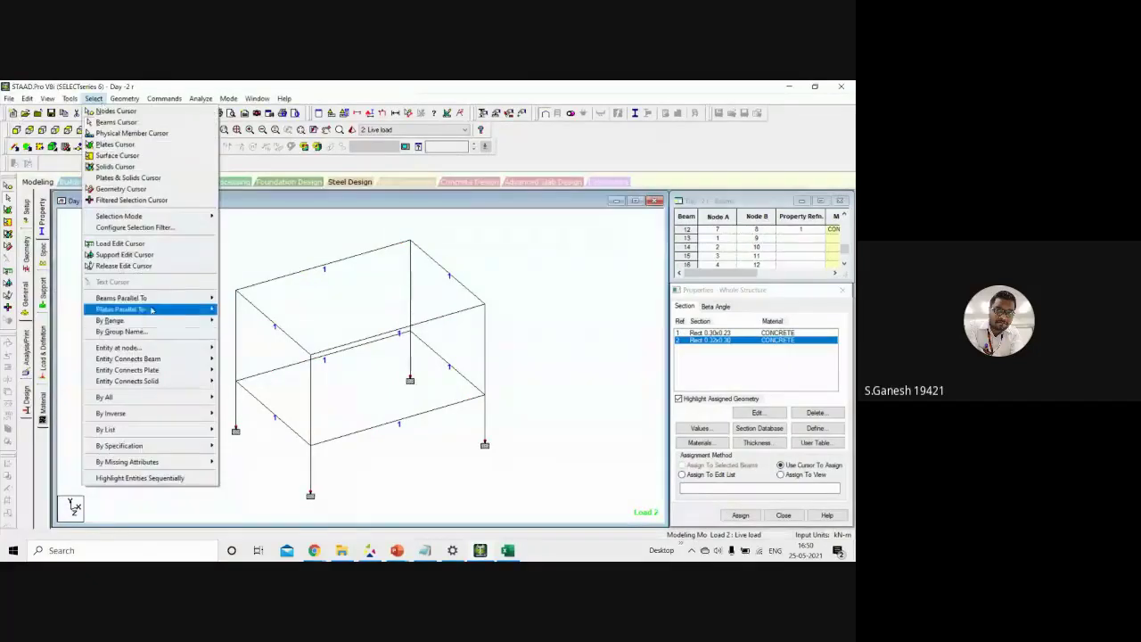
pyautogui.moveTo(162, 302)
pyautogui.click(230, 309)
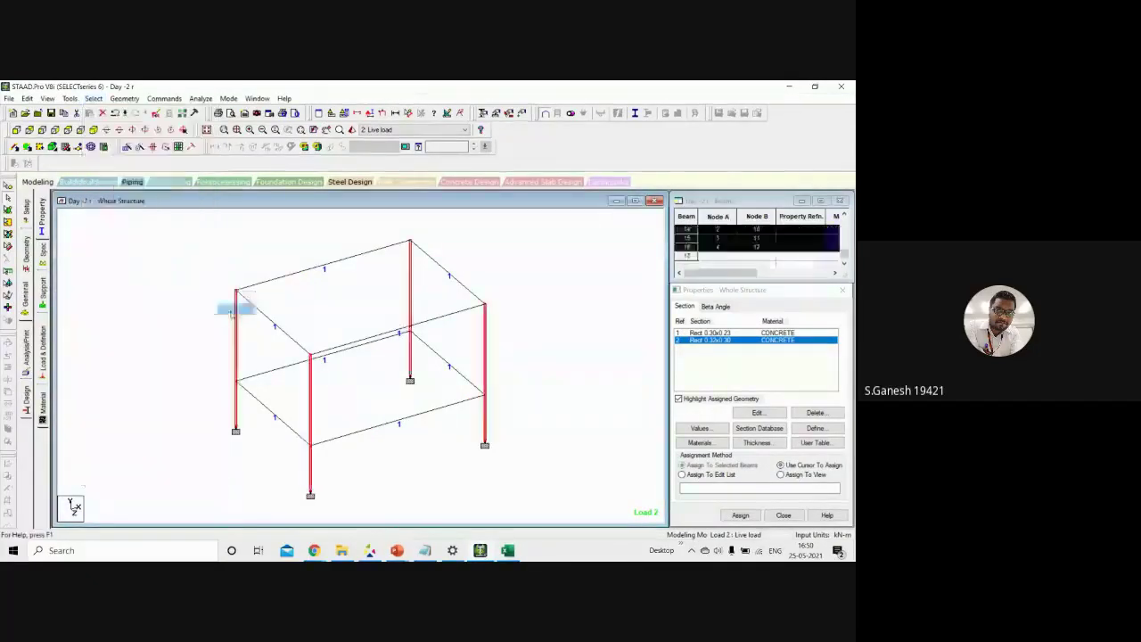
pyautogui.click(740, 515)
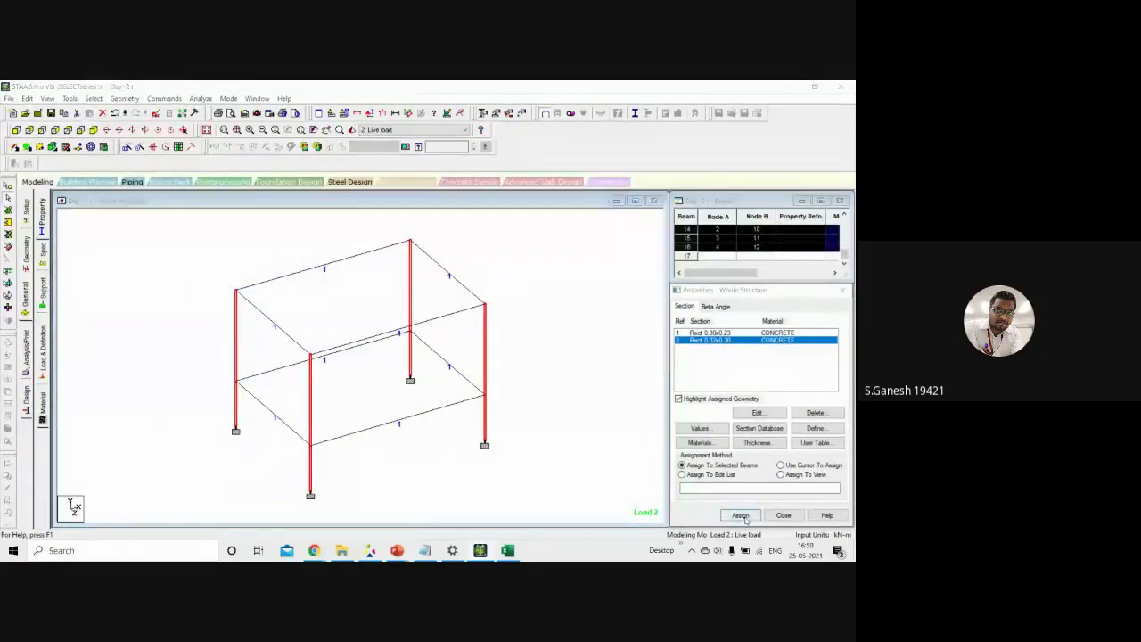
pyautogui.click(779, 435)
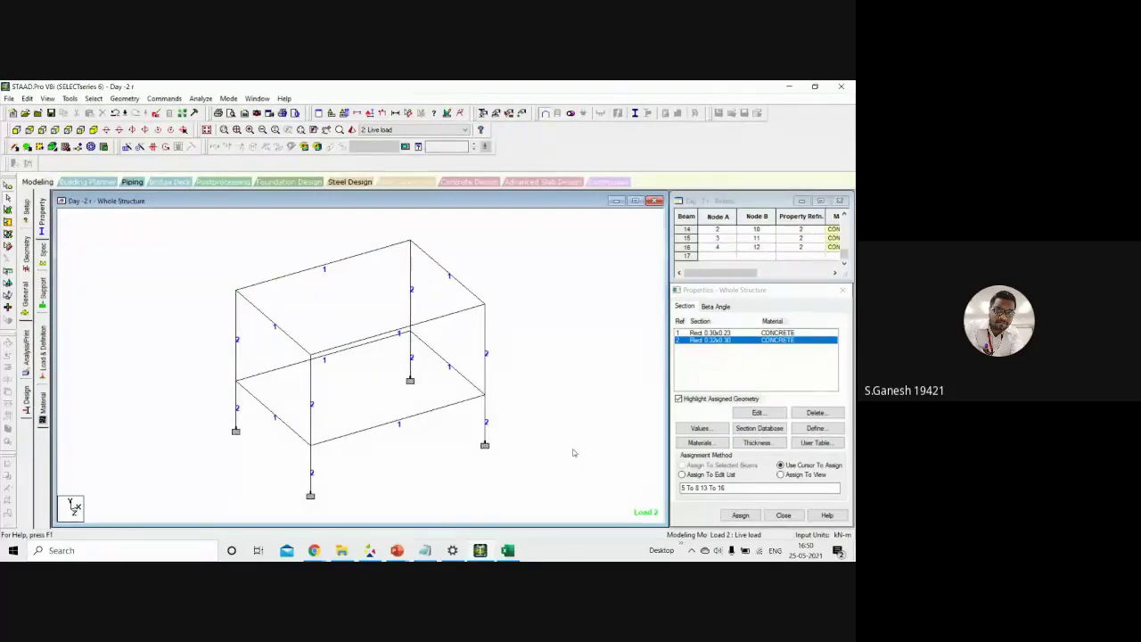
# Switch to the PowerPoint slide show and handwrite a boxed "plate" with a cross mark beneath the column size
pyautogui.moveTo(398, 553)
pyautogui.click(416, 506)
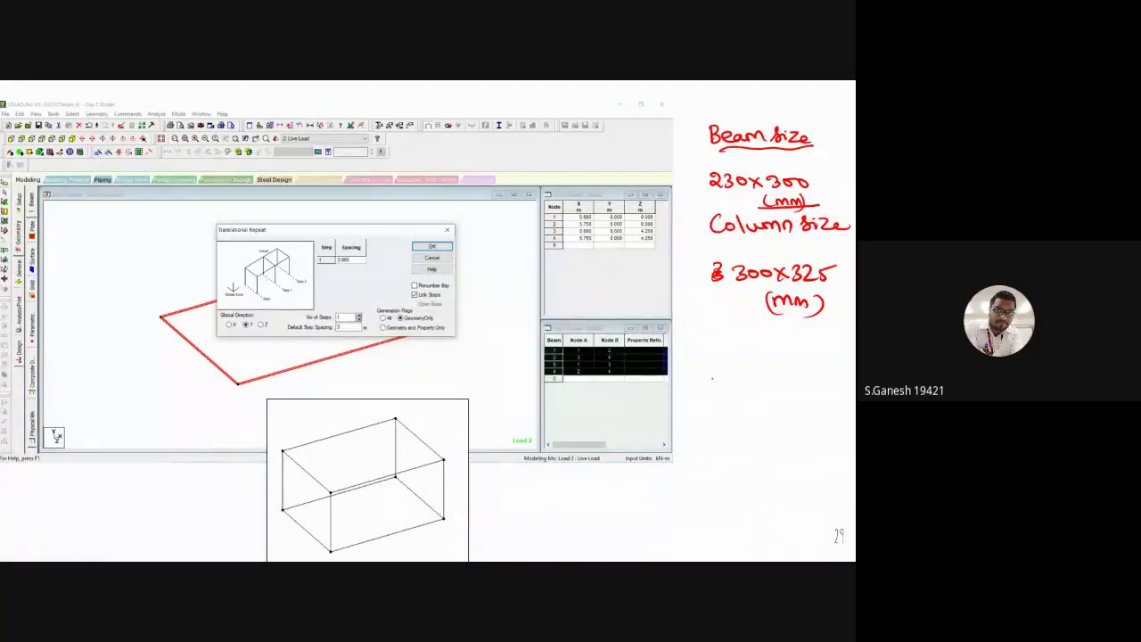
pyautogui.moveTo(705, 364)
pyautogui.mouseDown()
pyautogui.moveTo(706, 392)
pyautogui.moveTo(710, 380)
pyautogui.moveTo(738, 381)
pyautogui.mouseUp()
pyautogui.moveTo(746, 360); pyautogui.dragTo(755, 381)
pyautogui.moveTo(735, 367)
pyautogui.mouseDown()
pyautogui.moveTo(755, 395)
pyautogui.moveTo(702, 402)
pyautogui.moveTo(700, 357)
pyautogui.moveTo(763, 353)
pyautogui.mouseUp()
pyautogui.moveTo(773, 366)
pyautogui.mouseDown()
pyautogui.moveTo(788, 376)
pyautogui.moveTo(772, 391)
pyautogui.mouseUp()
# Handwrite an underlined "floor load" below the plate note and "distribute → beam" beneath it
pyautogui.moveTo(706, 423); pyautogui.dragTo(701, 464)
pyautogui.moveTo(693, 446); pyautogui.dragTo(721, 455)
pyautogui.moveTo(727, 444); pyautogui.dragTo(798, 454)
pyautogui.moveTo(813, 444); pyautogui.dragTo(815, 428)
pyautogui.moveTo(697, 465); pyautogui.dragTo(847, 454)
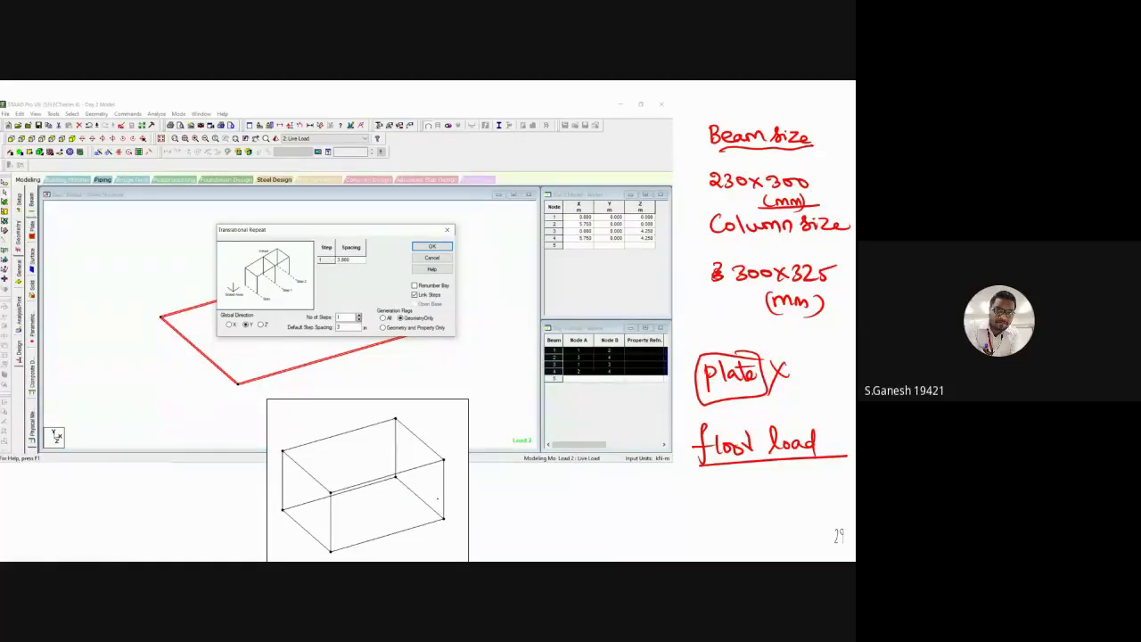
pyautogui.moveTo(520, 511)
pyautogui.mouseDown()
pyautogui.moveTo(567, 504)
pyautogui.moveTo(584, 489)
pyautogui.moveTo(593, 504)
pyautogui.moveTo(640, 490)
pyautogui.moveTo(638, 526)
pyautogui.moveTo(699, 499)
pyautogui.mouseUp()
pyautogui.moveTo(686, 492); pyautogui.dragTo(686, 508)
pyautogui.moveTo(709, 492)
pyautogui.mouseDown()
pyautogui.moveTo(715, 510)
pyautogui.moveTo(779, 499)
pyautogui.moveTo(755, 522)
pyautogui.moveTo(802, 521)
pyautogui.mouseUp()
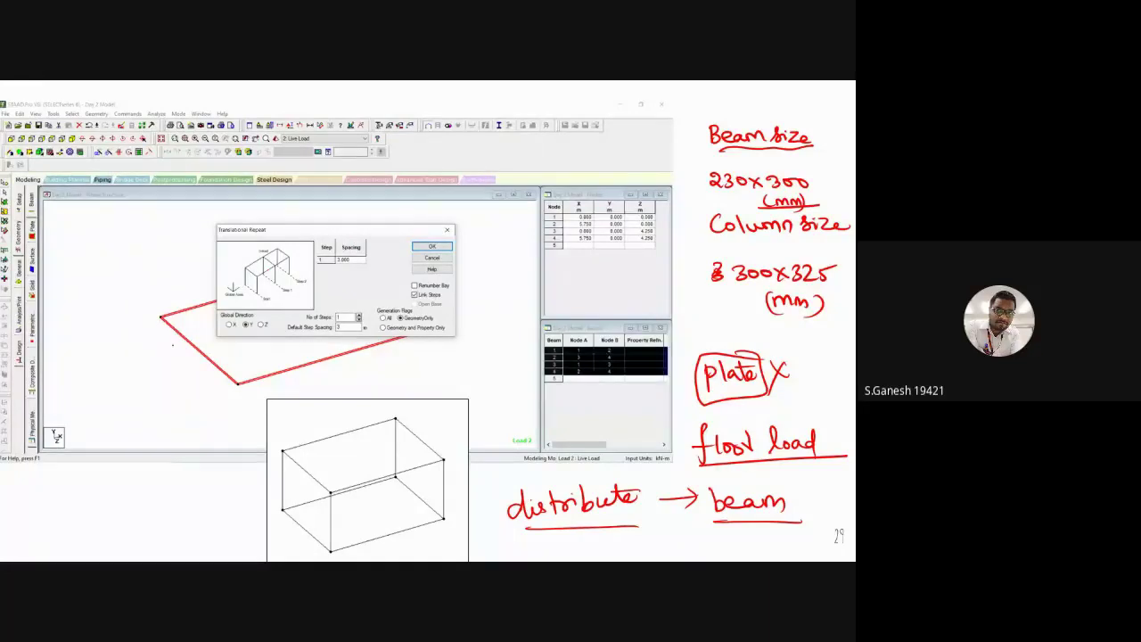
# Mark short strokes across one pictured beam and sketch a rectangular slab divided into triangular and trapezoidal load areas, circling its edge beam
pyautogui.moveTo(168, 344); pyautogui.dragTo(198, 338)
pyautogui.moveTo(175, 356); pyautogui.dragTo(207, 349)
pyautogui.moveTo(66, 216)
pyautogui.mouseDown()
pyautogui.moveTo(63, 261)
pyautogui.moveTo(149, 266)
pyautogui.mouseUp()
pyautogui.moveTo(66, 216)
pyautogui.mouseDown()
pyautogui.moveTo(158, 216)
pyautogui.moveTo(158, 265)
pyautogui.mouseUp()
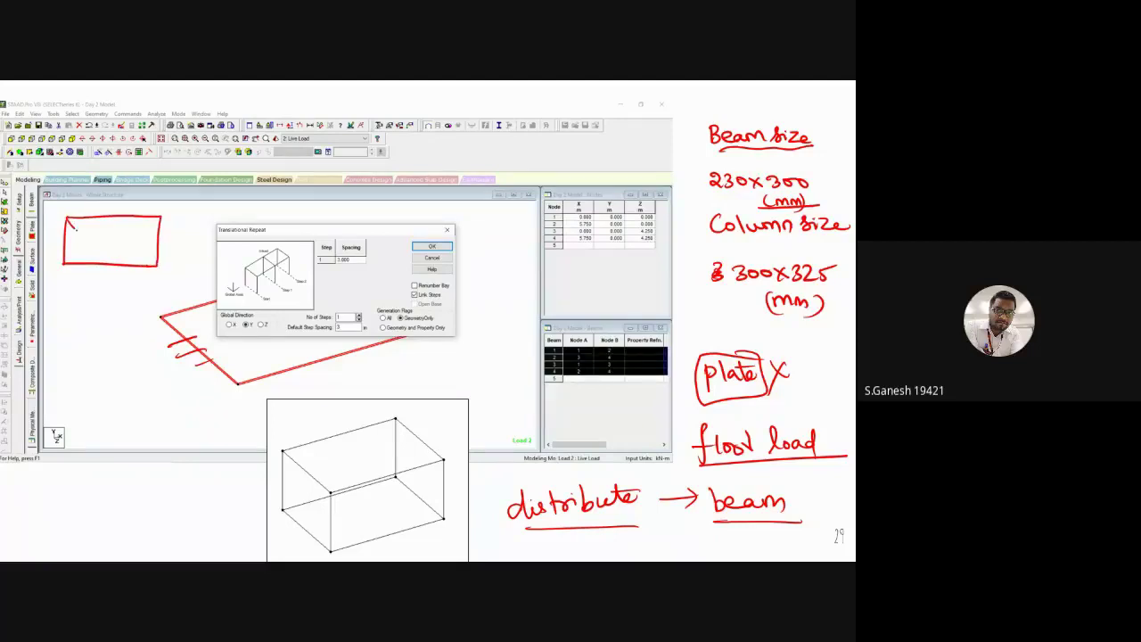
pyautogui.moveTo(89, 239)
pyautogui.mouseDown()
pyautogui.moveTo(64, 264)
pyautogui.moveTo(145, 237)
pyautogui.moveTo(159, 217)
pyautogui.moveTo(159, 265)
pyautogui.mouseUp()
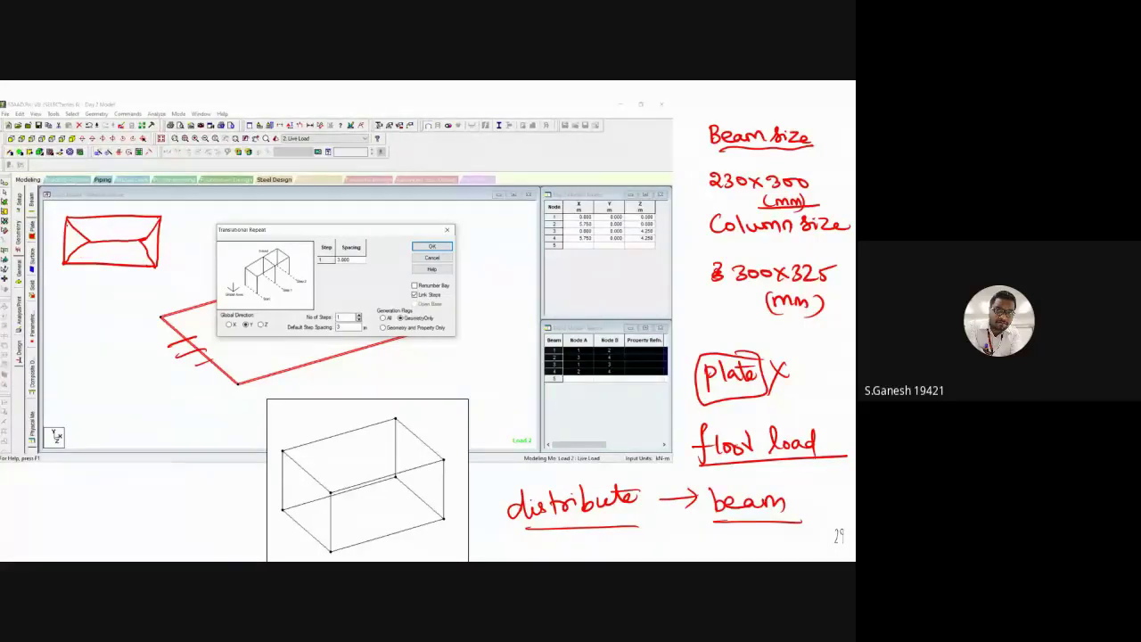
pyautogui.moveTo(67, 217)
pyautogui.mouseDown()
pyautogui.moveTo(54, 255)
pyautogui.moveTo(64, 265)
pyautogui.moveTo(100, 208)
pyautogui.moveTo(62, 214)
pyautogui.mouseUp()
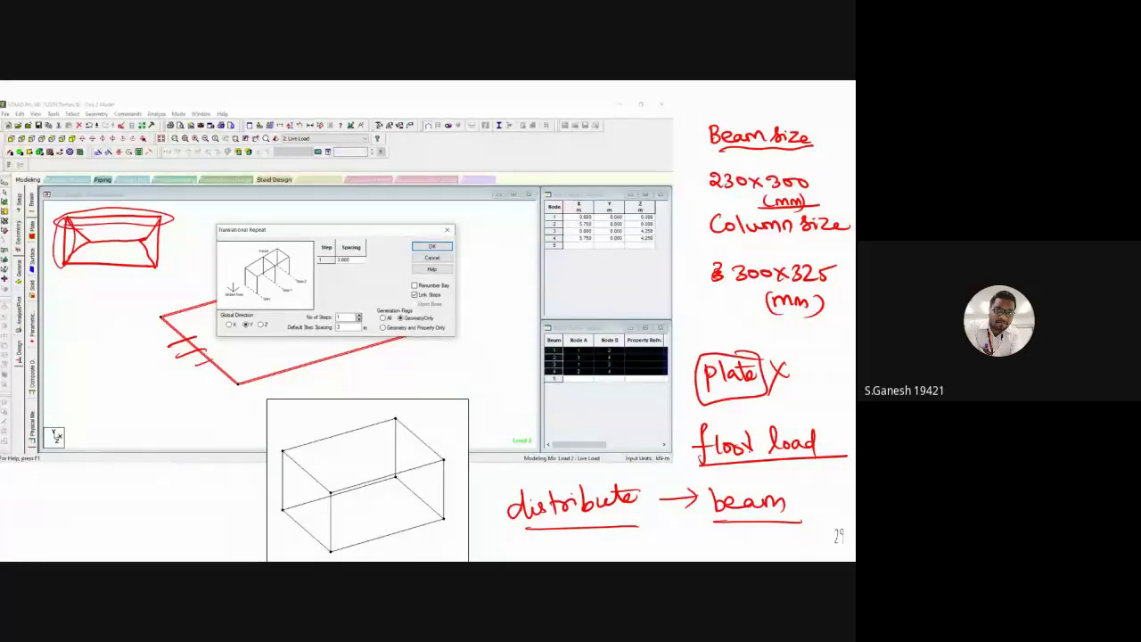
# Strike out "floor load" and handwrite an underlined "plate load" beside the small frame picture
pyautogui.moveTo(657, 439); pyautogui.dragTo(818, 452)
pyautogui.moveTo(126, 434)
pyautogui.mouseDown()
pyautogui.moveTo(126, 459)
pyautogui.moveTo(128, 445)
pyautogui.moveTo(170, 428)
pyautogui.moveTo(234, 419)
pyautogui.moveTo(235, 433)
pyautogui.mouseUp()
pyautogui.moveTo(142, 458); pyautogui.dragTo(264, 431)
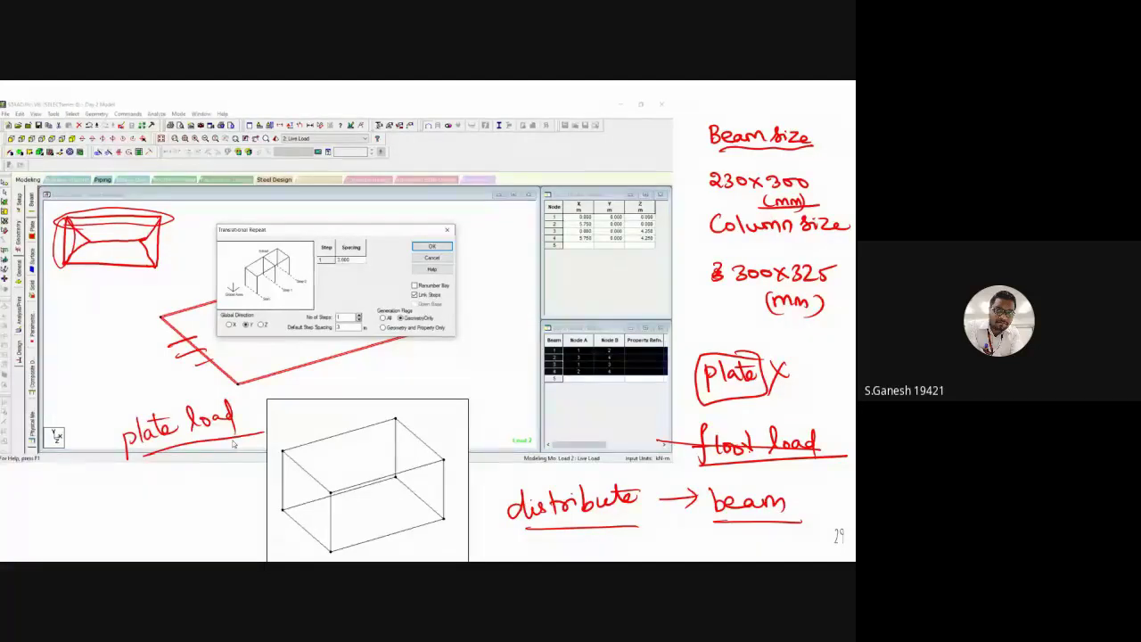
# Switch to the Day -2 r model in STAAD.Pro and check the structure for entities with a missing property
pyautogui.press('super')
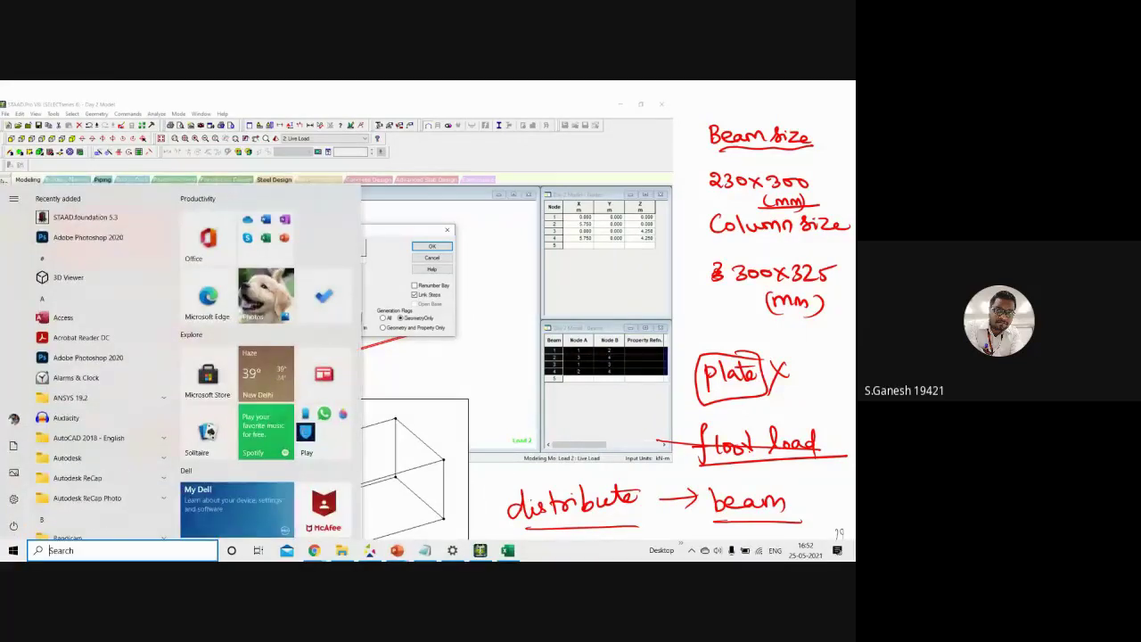
pyautogui.press('Escape')
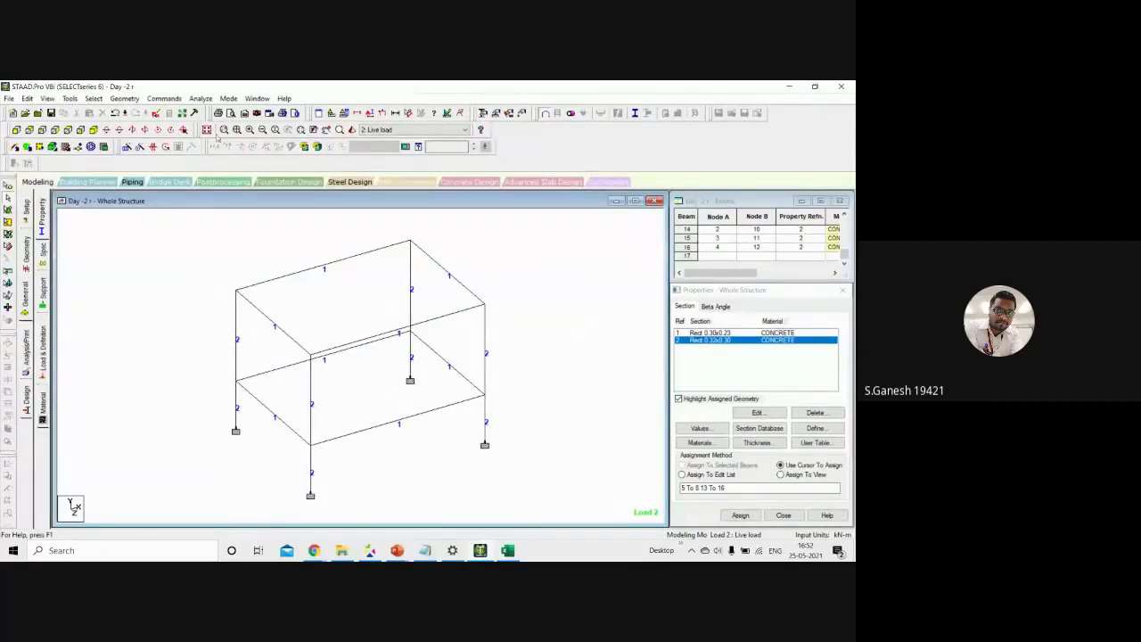
pyautogui.click(164, 98)
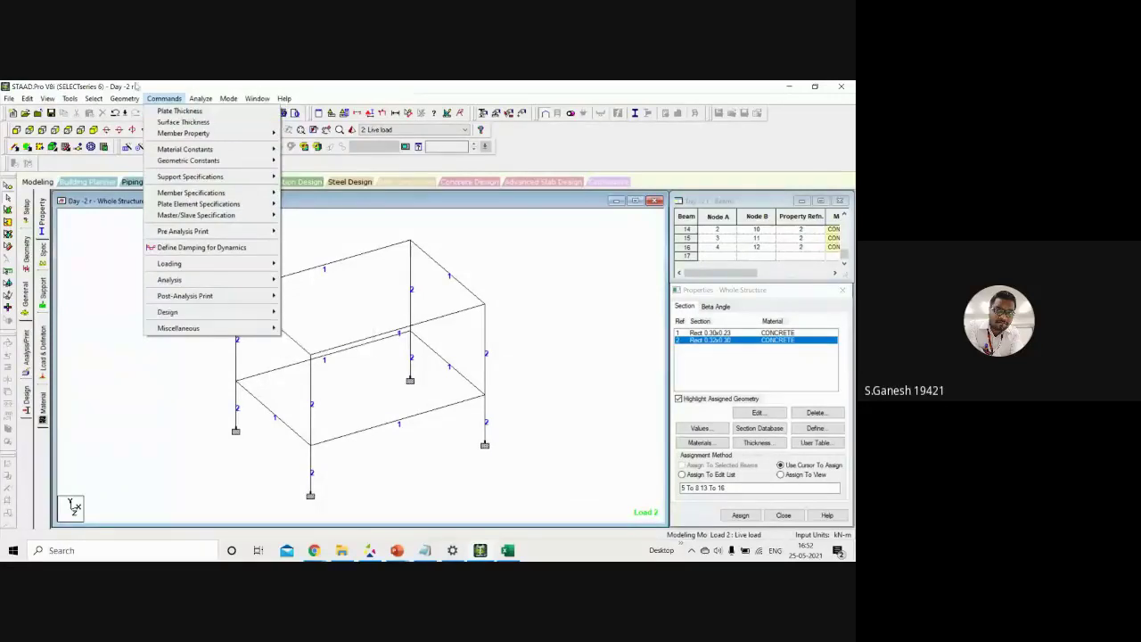
pyautogui.moveTo(129, 99)
pyautogui.moveTo(169, 100)
pyautogui.moveTo(94, 99)
pyautogui.moveTo(136, 463)
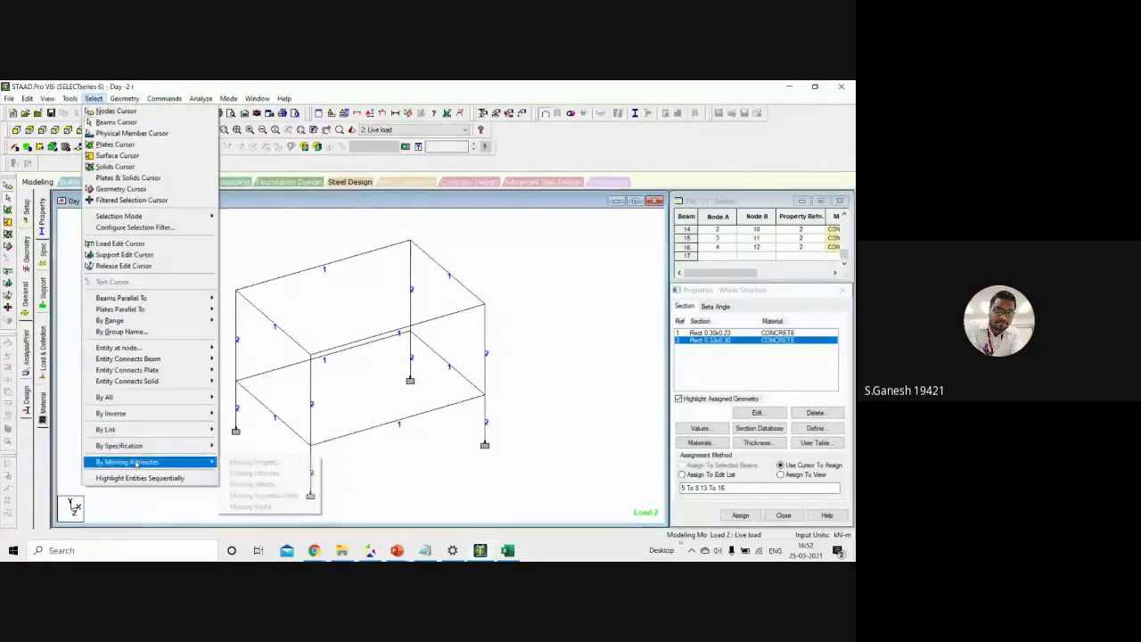
pyautogui.click(256, 461)
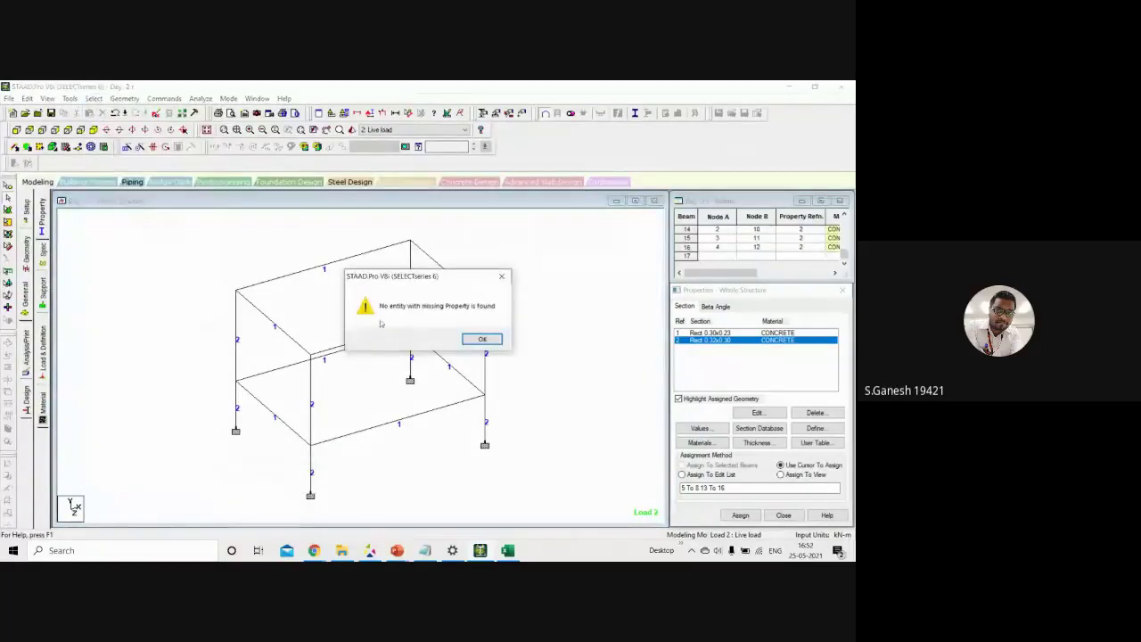
pyautogui.click(483, 341)
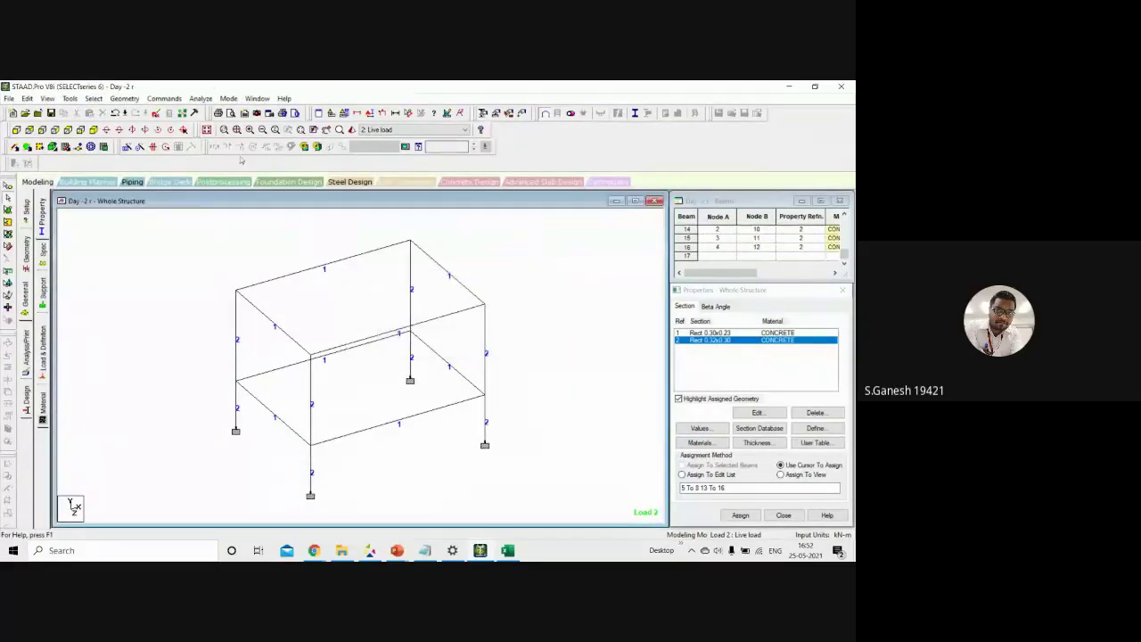
# Assign the SELFWEIGHT Y -1 item of the Dead load case to the whole view
pyautogui.click(201, 98)
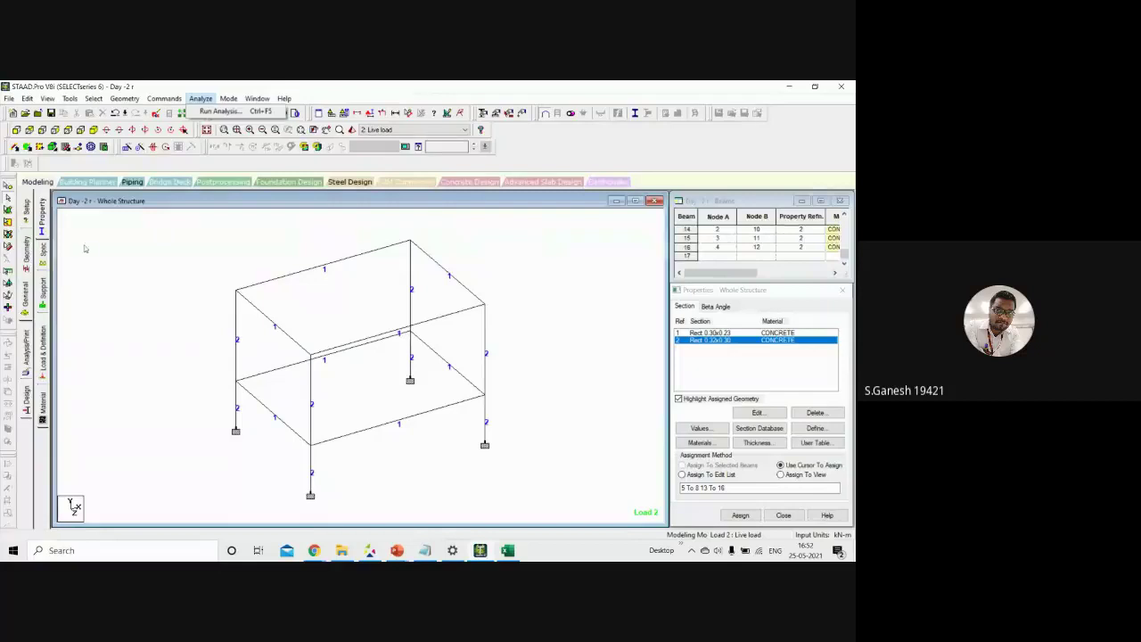
pyautogui.click(43, 347)
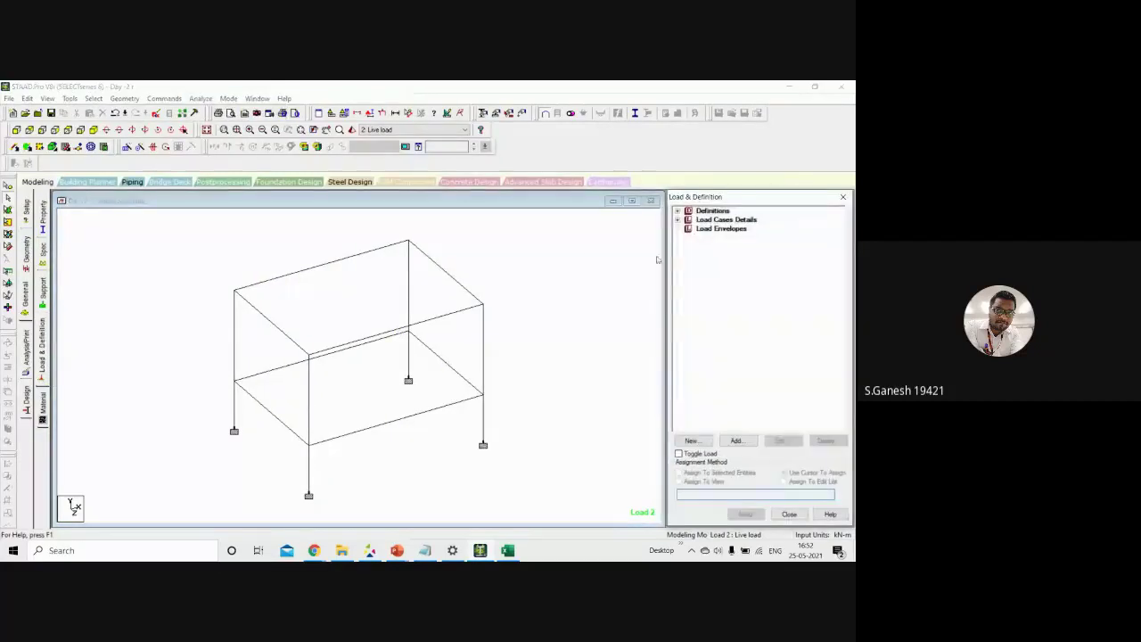
pyautogui.click(677, 220)
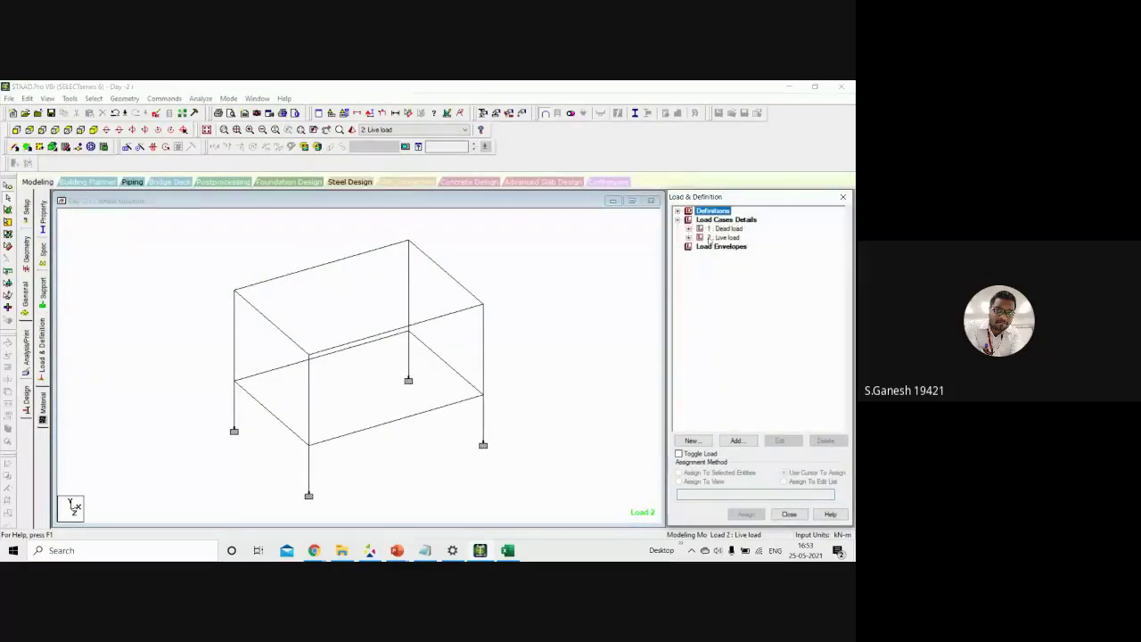
pyautogui.click(688, 228)
pyautogui.click(738, 238)
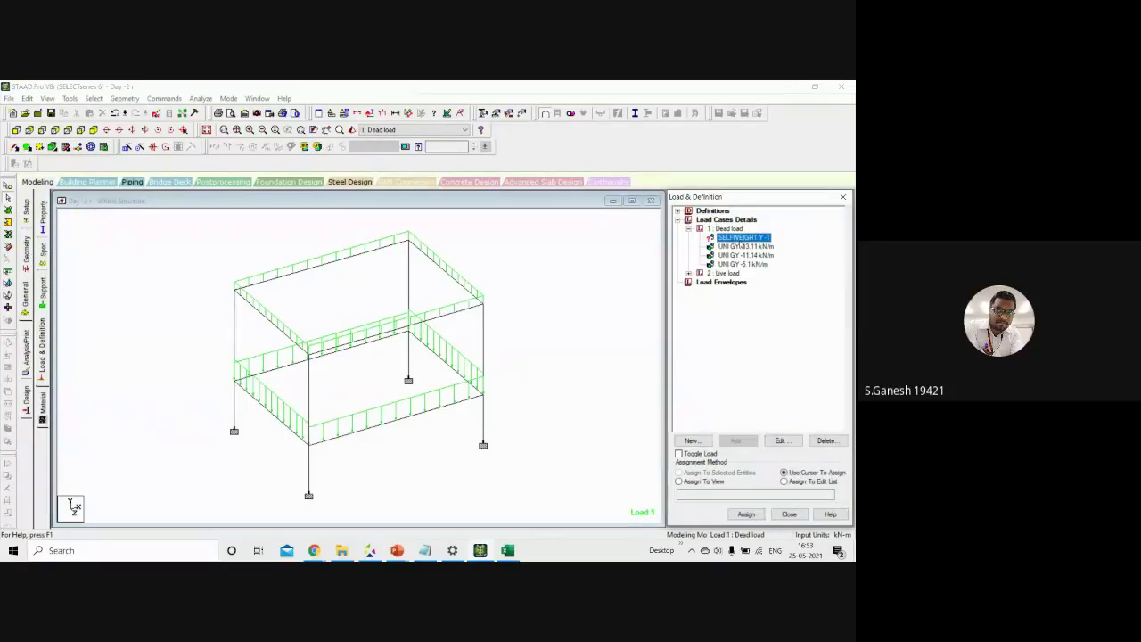
pyautogui.click(707, 482)
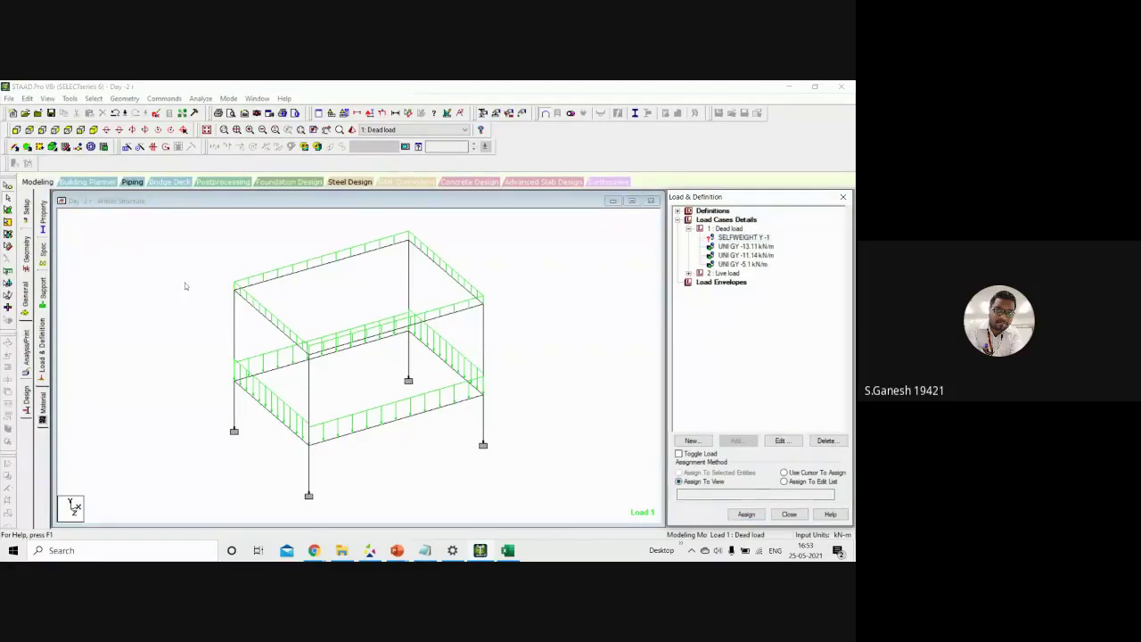
pyautogui.click(755, 515)
pyautogui.click(777, 386)
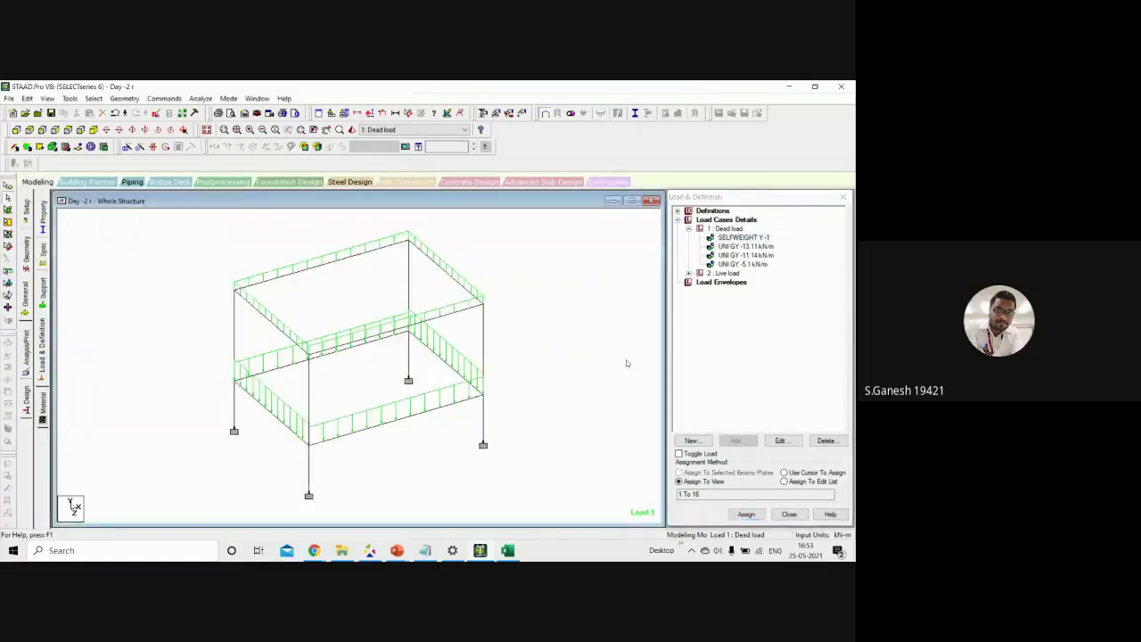
# Save the model, run the analysis and examine the error entries in the output file
pyautogui.click(200, 98)
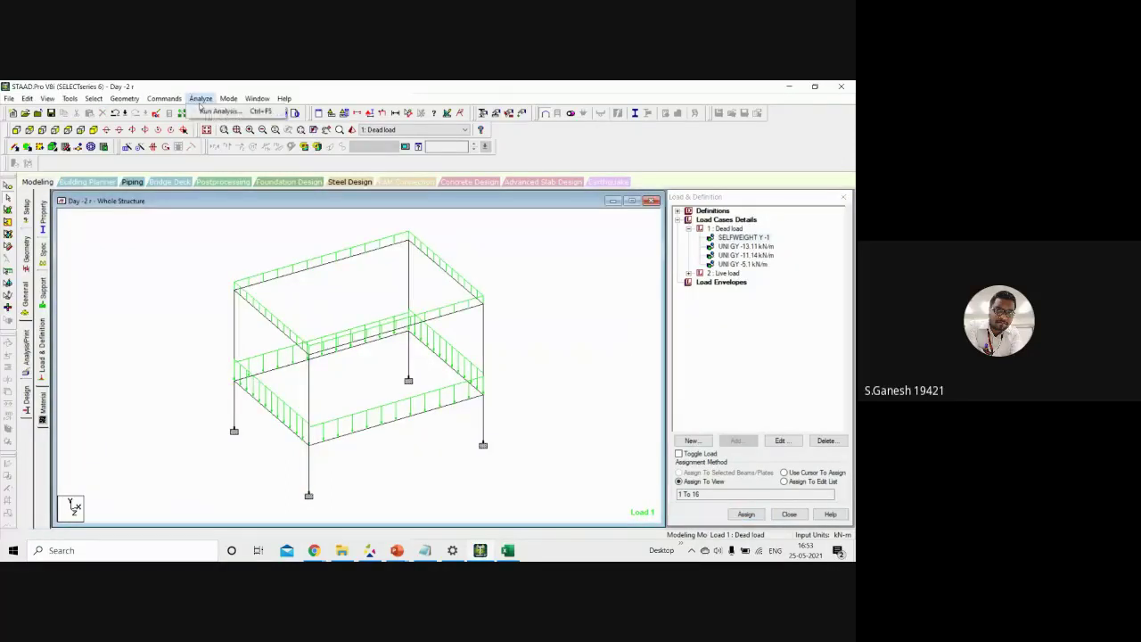
pyautogui.click(203, 112)
pyautogui.click(374, 331)
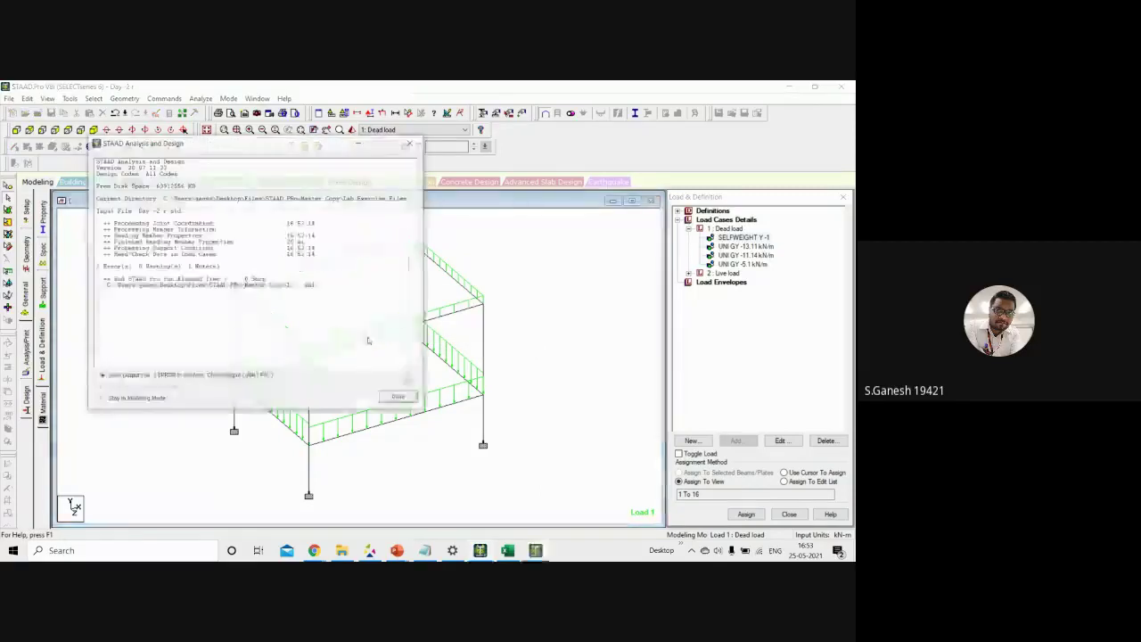
pyautogui.click(387, 400)
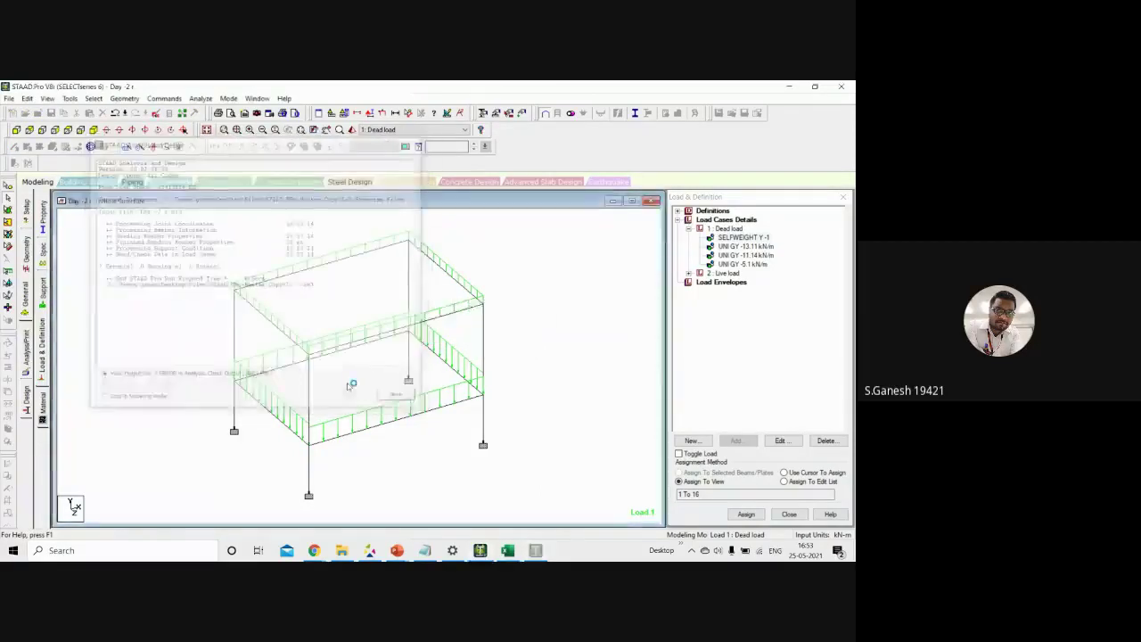
pyautogui.click(66, 455)
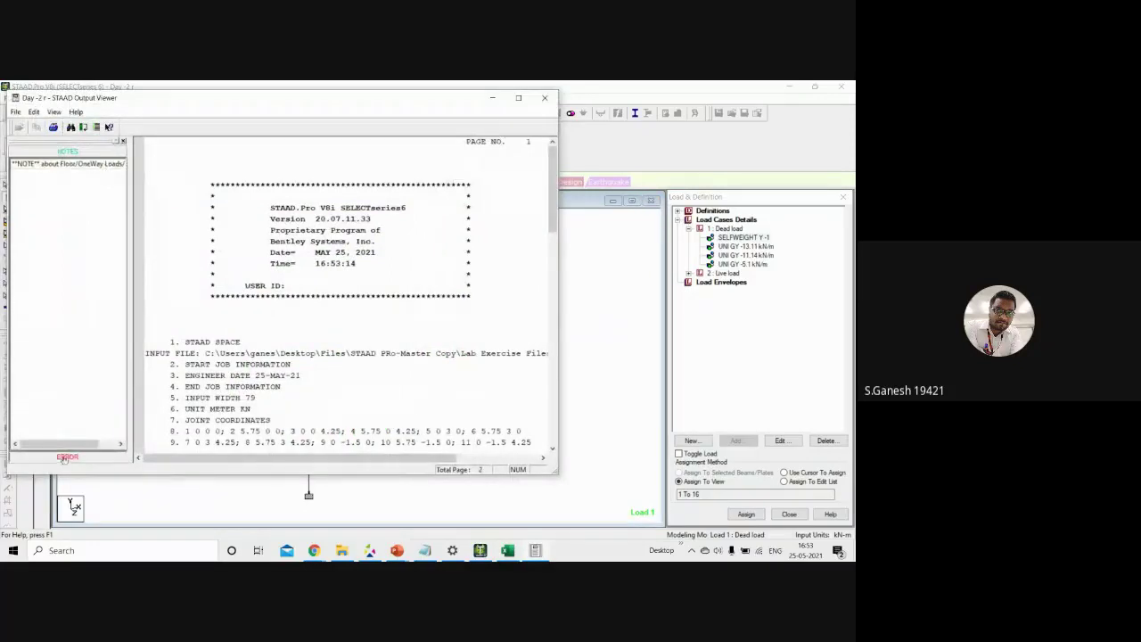
pyautogui.click(89, 177)
pyautogui.click(93, 186)
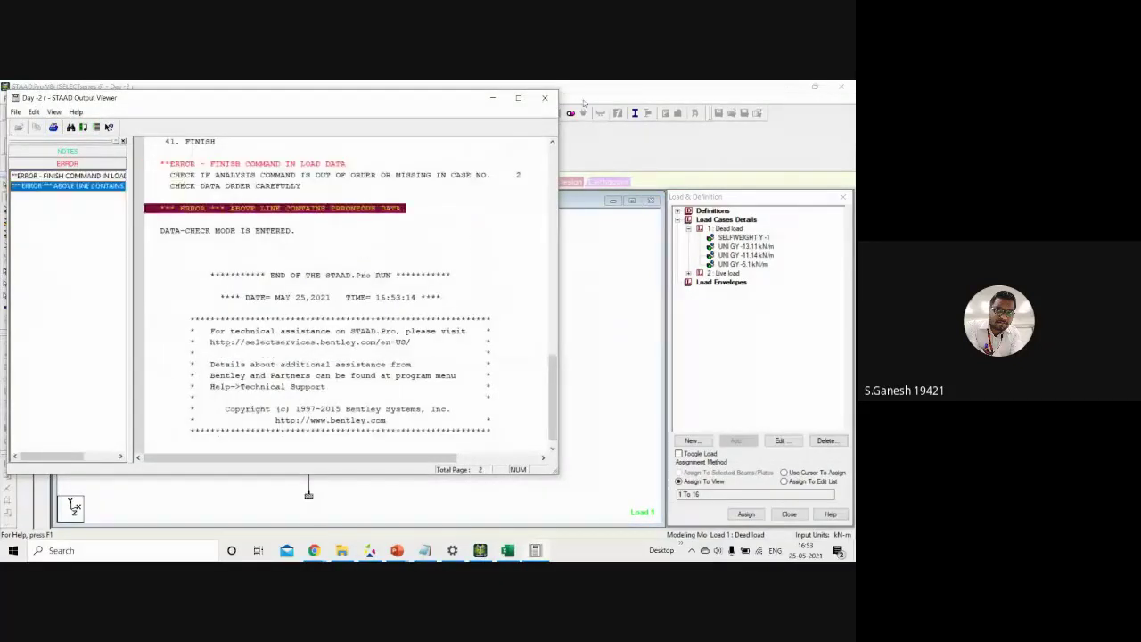
pyautogui.click(544, 98)
# Add a Perform Analysis command with the Statics Load print option
pyautogui.click(164, 98)
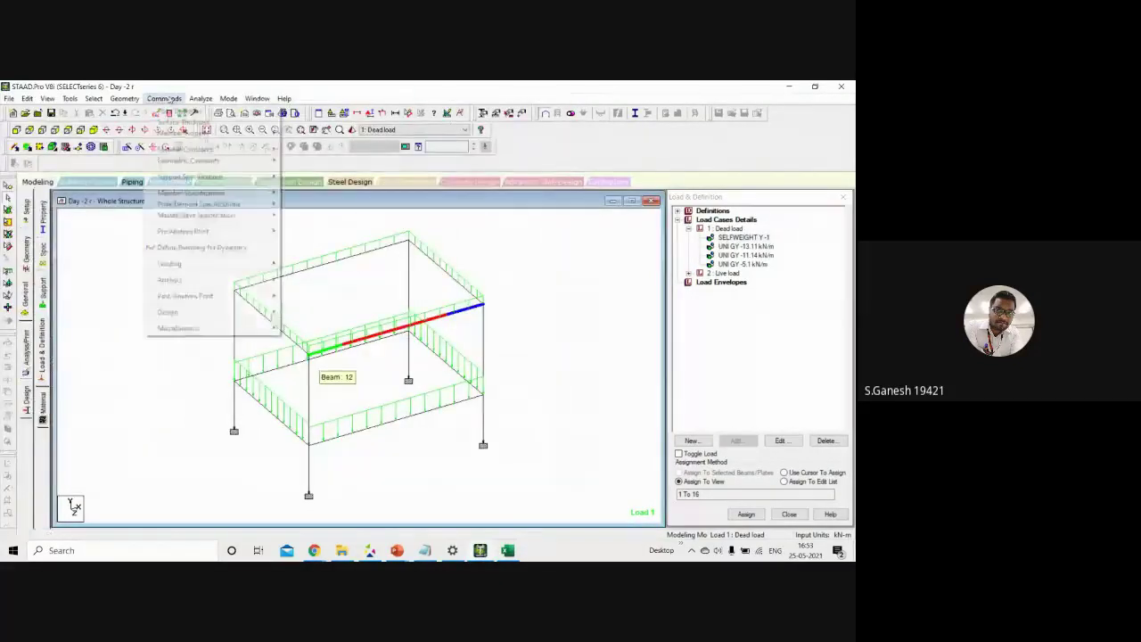
pyautogui.moveTo(214, 279)
pyautogui.click(291, 279)
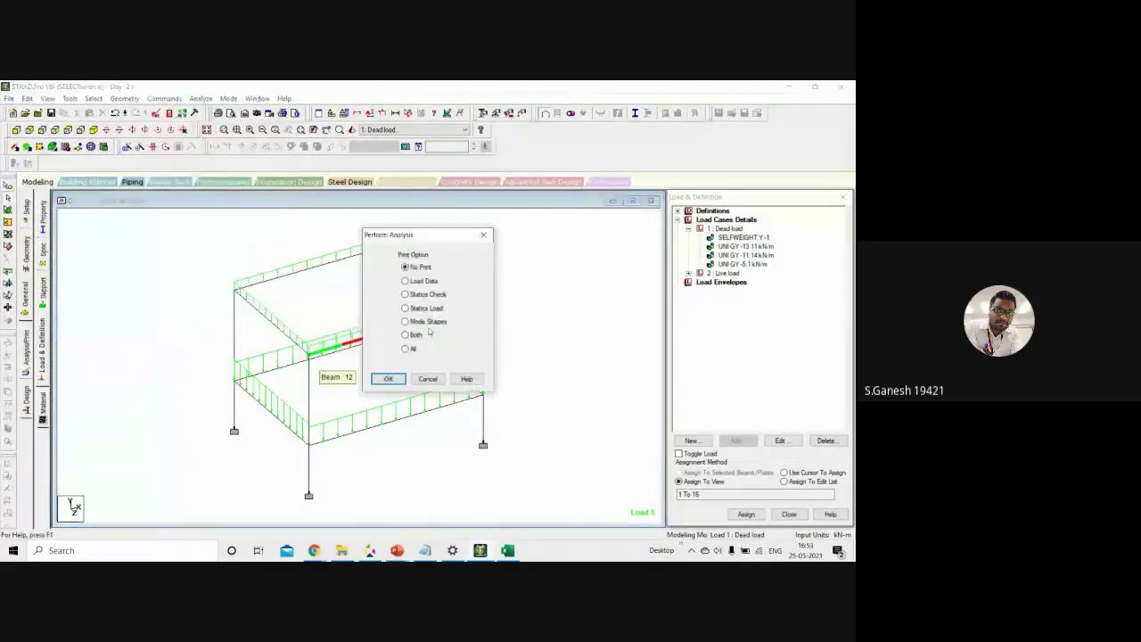
pyautogui.click(405, 308)
pyautogui.click(397, 381)
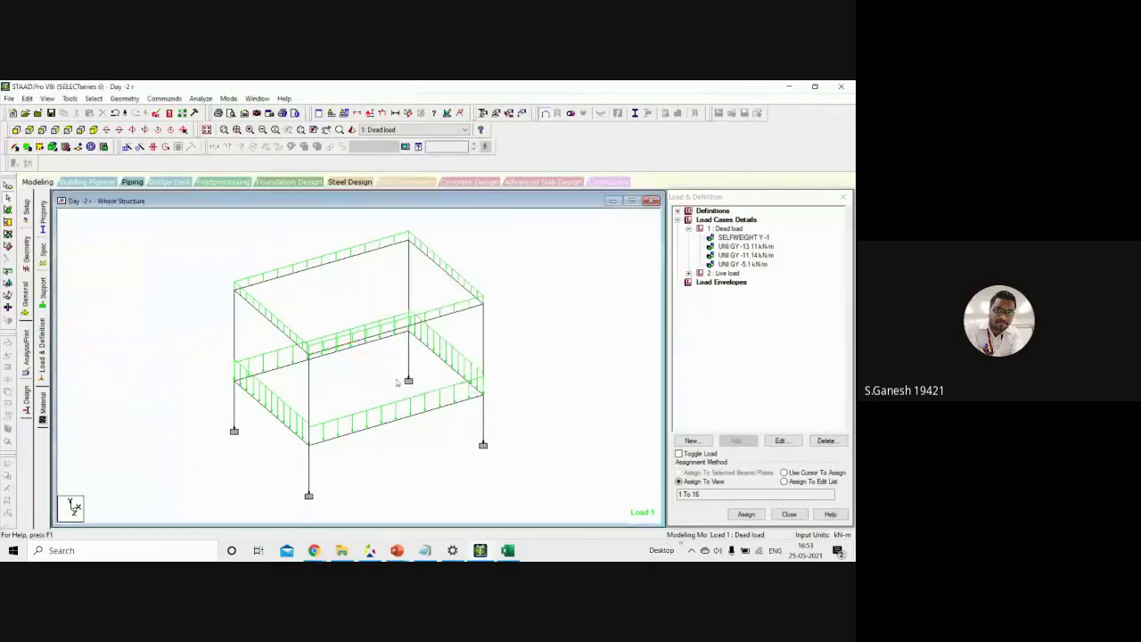
# Save the modified structure, rerun the analysis and open its output file
pyautogui.click(201, 98)
pyautogui.click(218, 109)
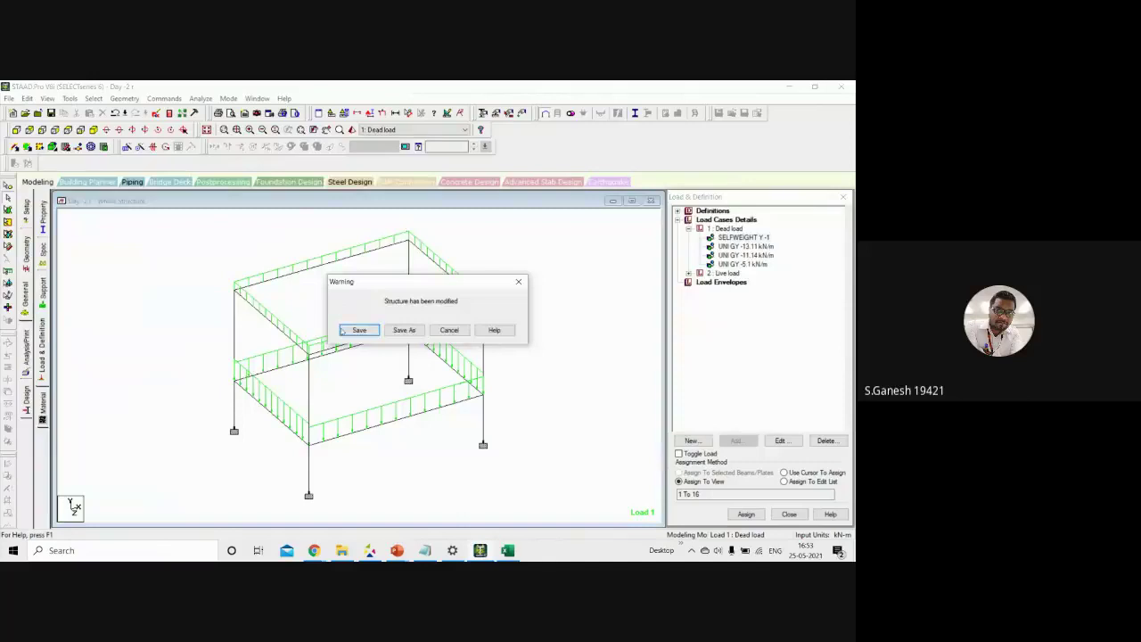
pyautogui.click(358, 329)
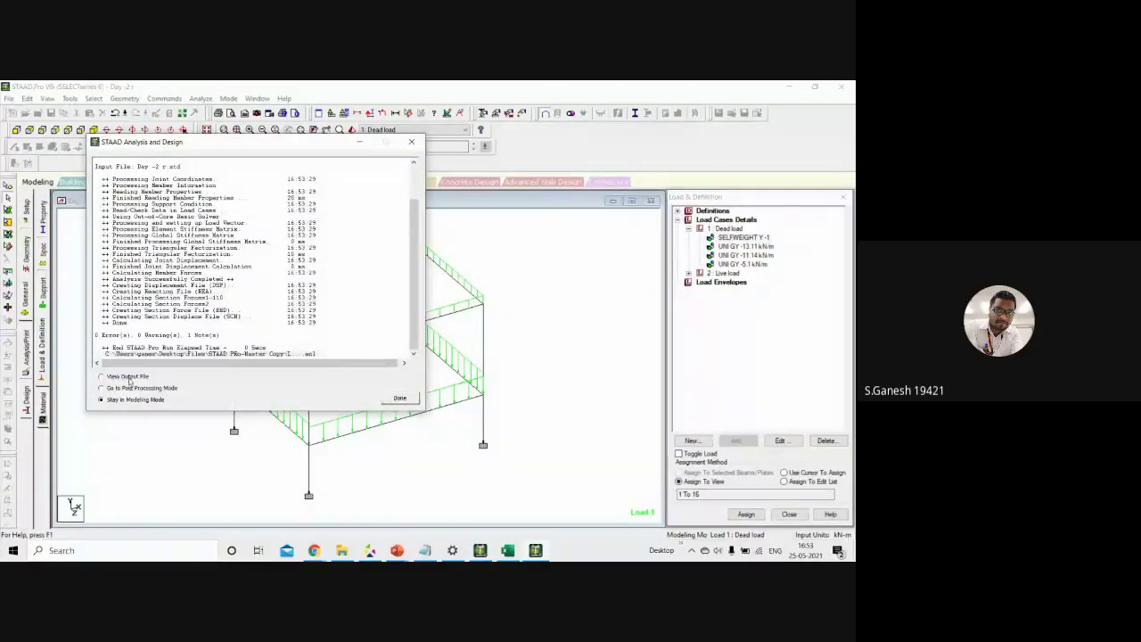
pyautogui.click(399, 397)
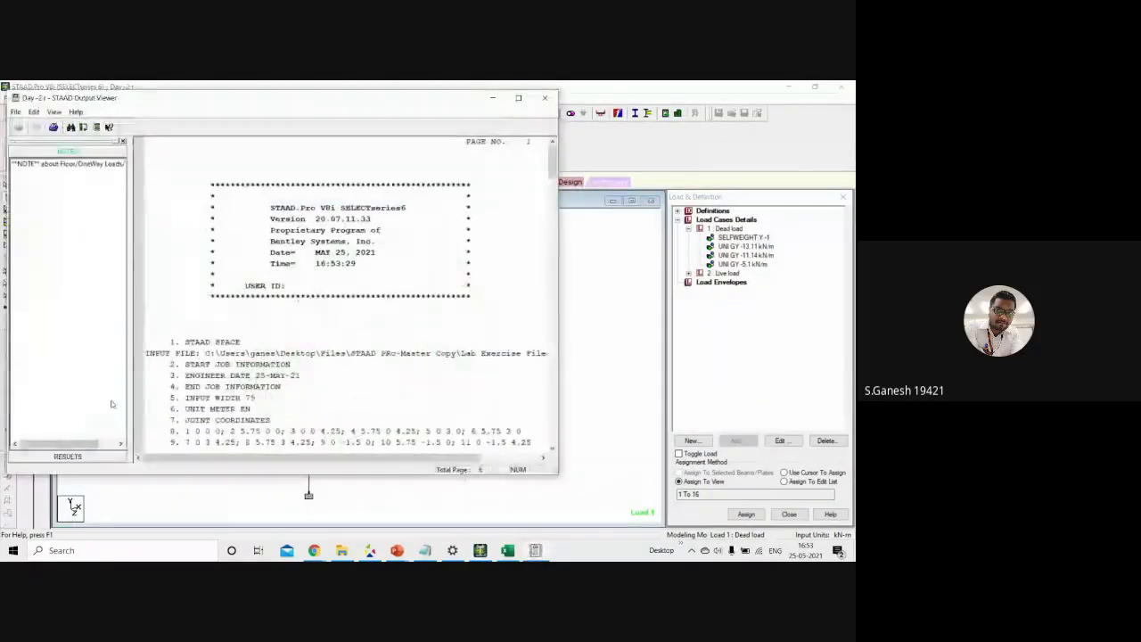
# Examine the total applied and total reaction load results for load cases 1 and 2, and minimize the output report
pyautogui.click(68, 452)
pyautogui.click(89, 205)
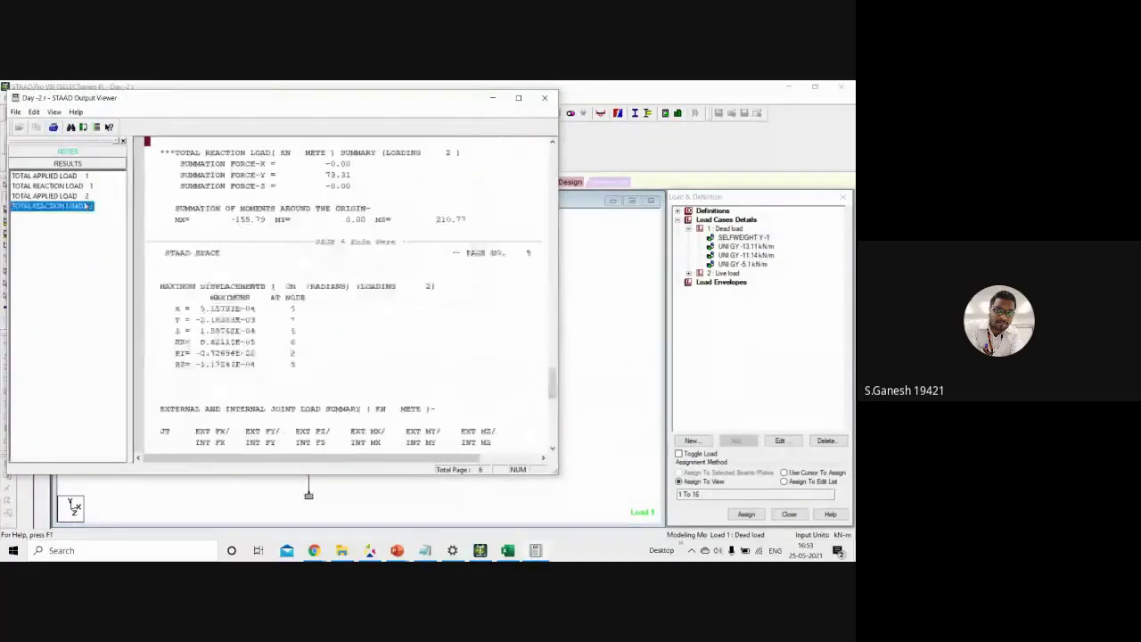
pyautogui.click(86, 196)
pyautogui.click(88, 186)
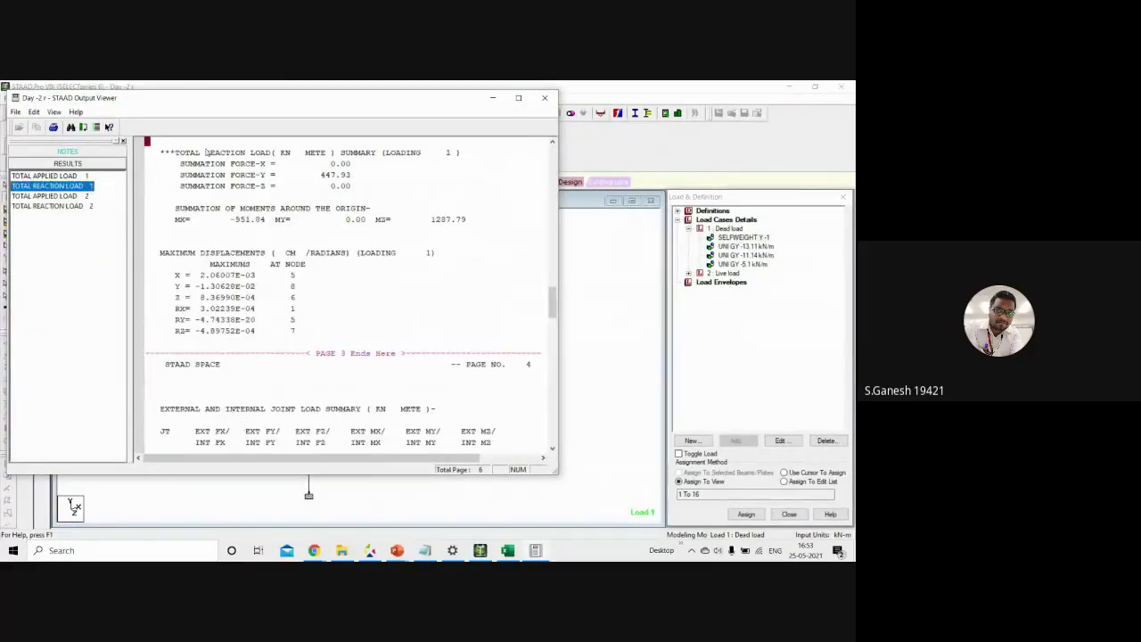
pyautogui.click(492, 98)
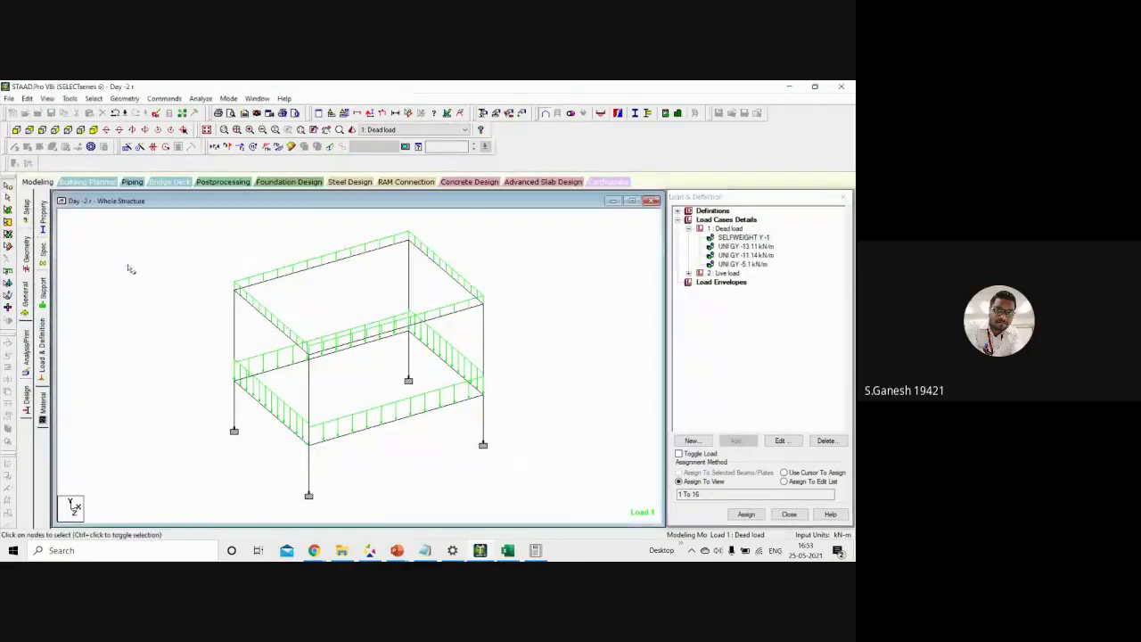
# Examine the support reactions table for the Dead load and Live load cases from support node 9, and close it
pyautogui.doubleClick(234, 430)
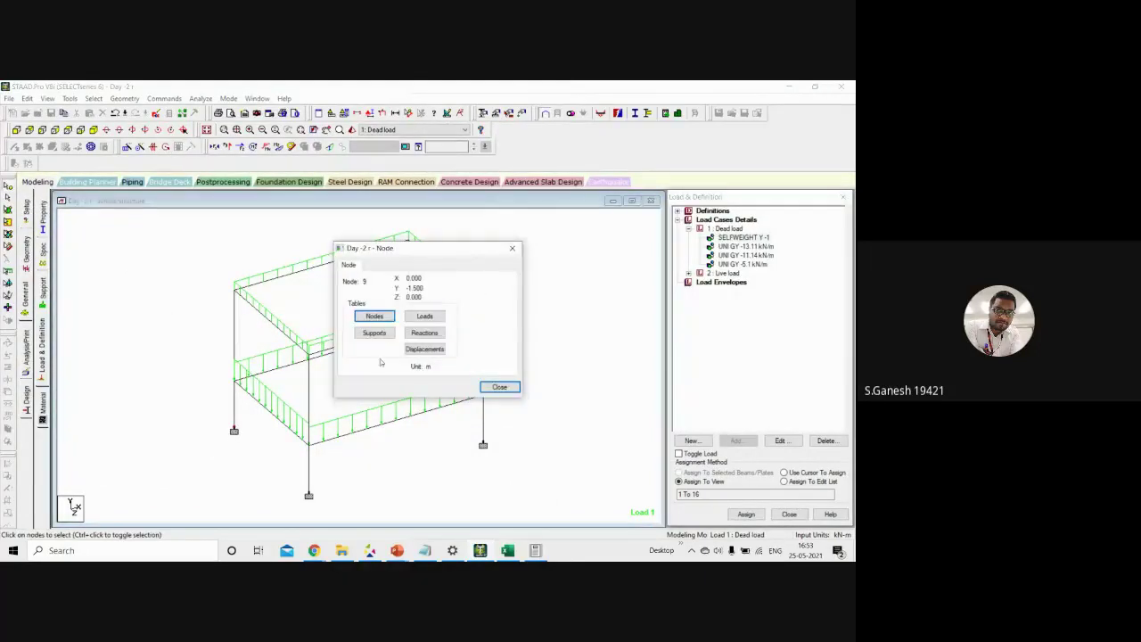
pyautogui.click(424, 333)
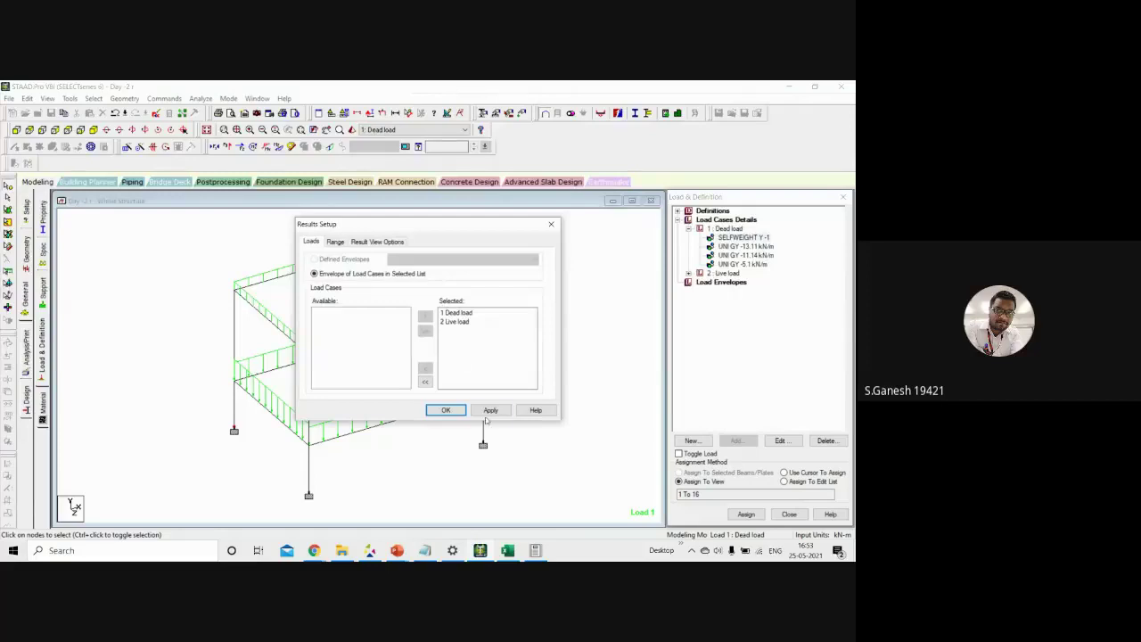
pyautogui.click(445, 410)
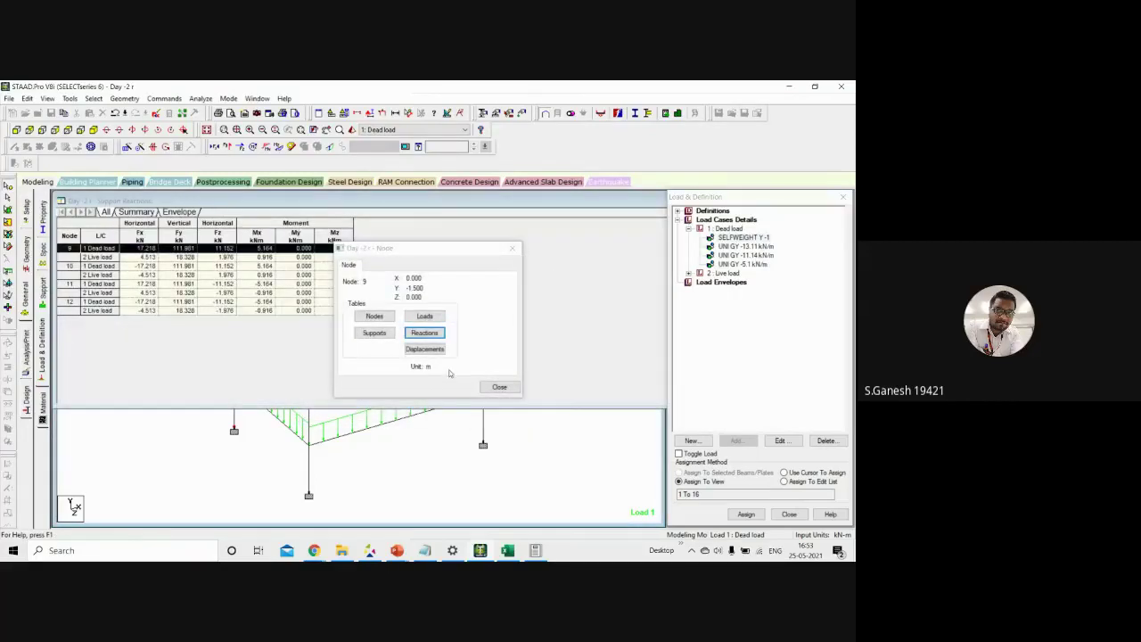
pyautogui.click(499, 386)
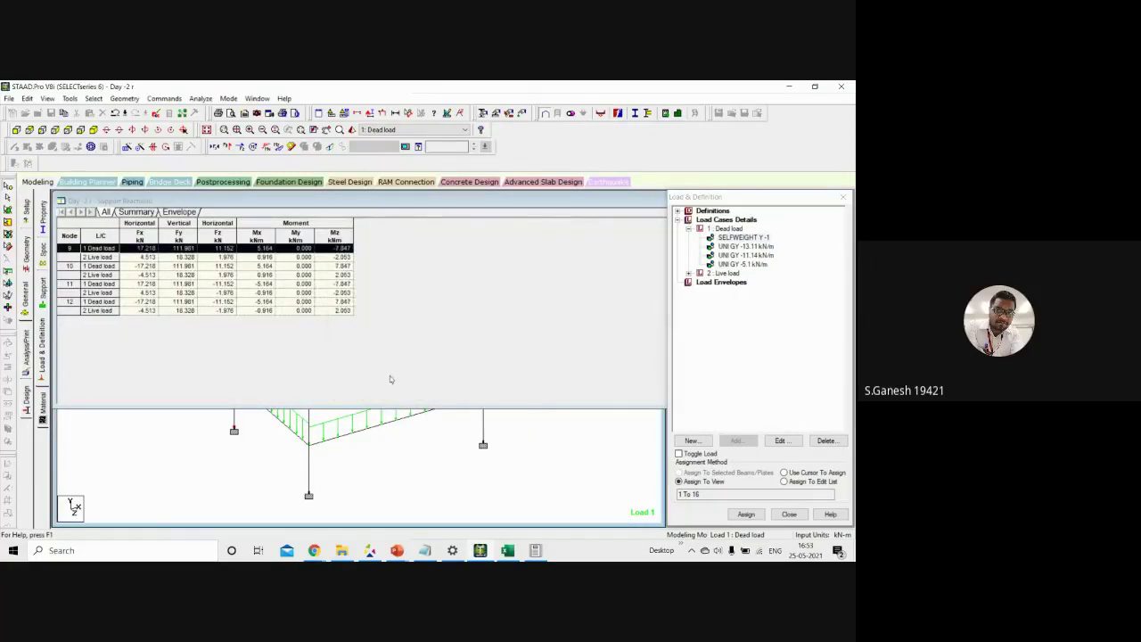
pyautogui.click(648, 217)
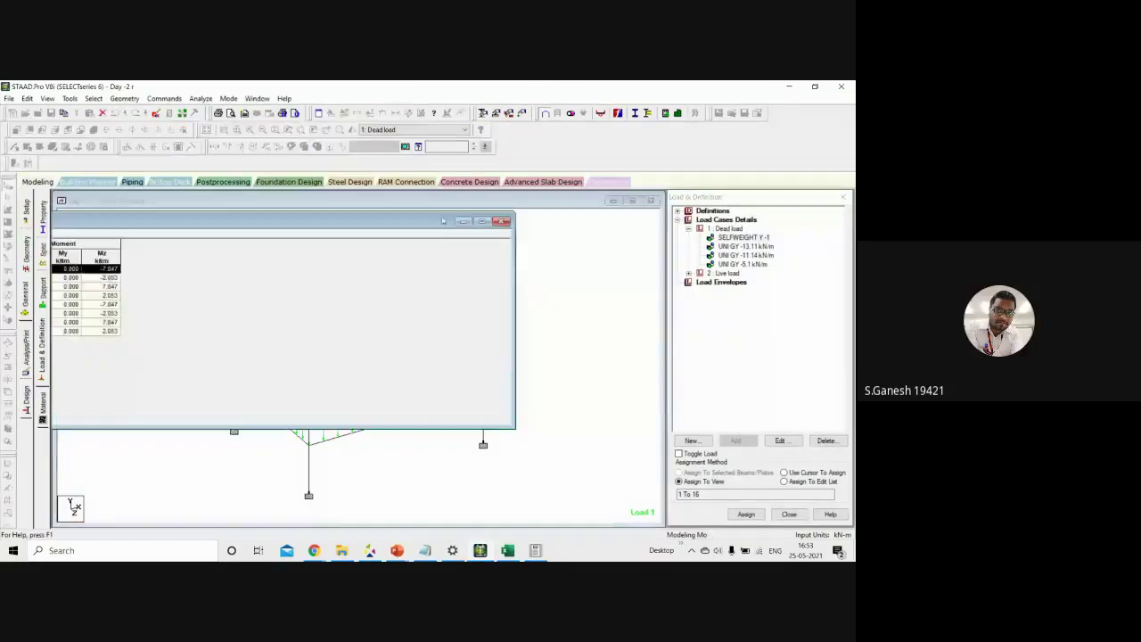
pyautogui.click(509, 223)
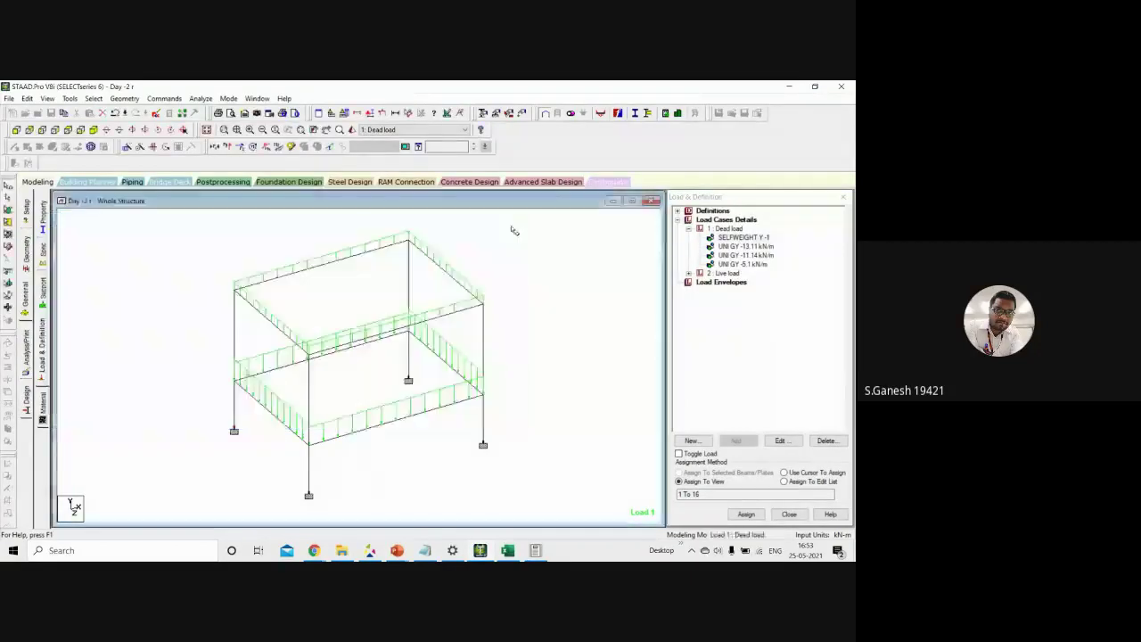
# Start a new load combination under Load Cases Details and name it 1.5(DL+LL)
pyautogui.click(720, 220)
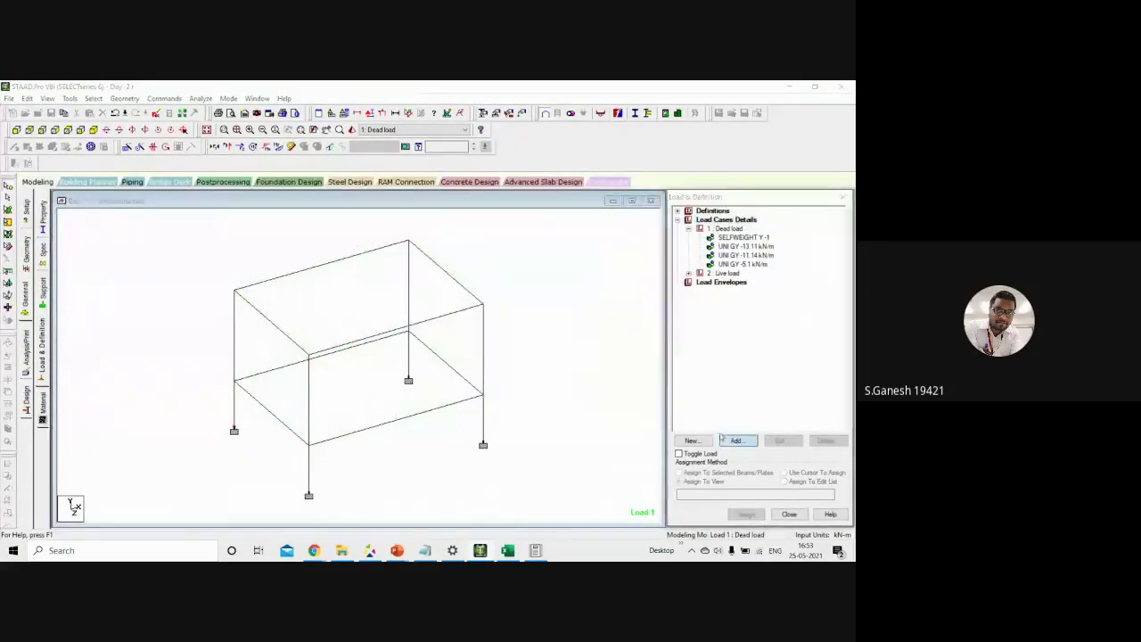
pyautogui.click(691, 440)
pyautogui.click(250, 218)
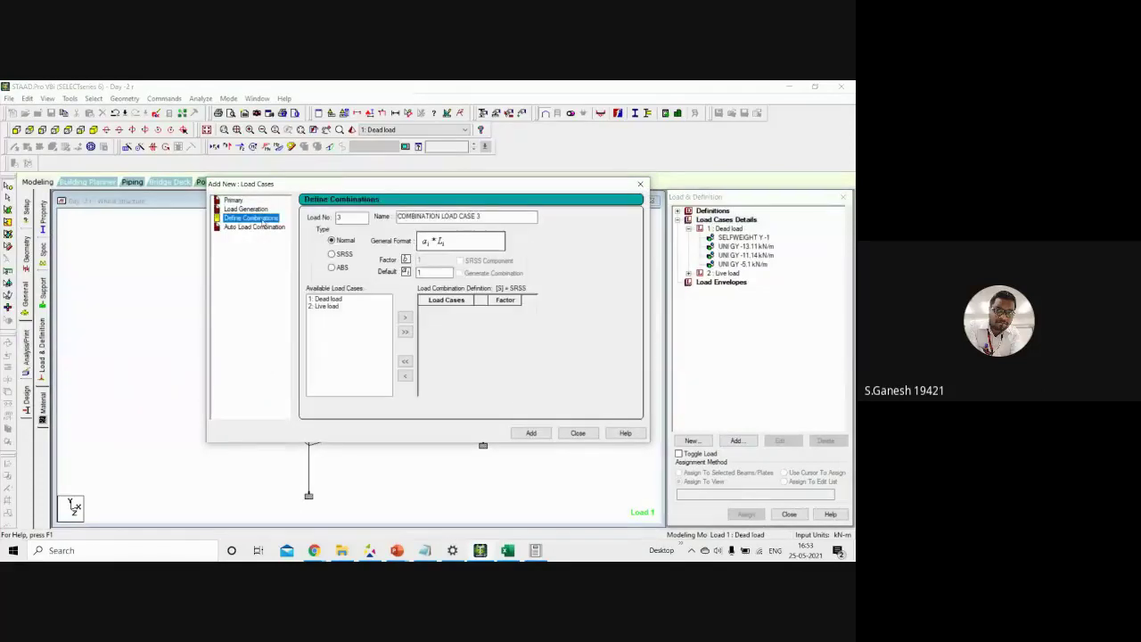
pyautogui.tripleClick(489, 218)
pyautogui.write('1.5')
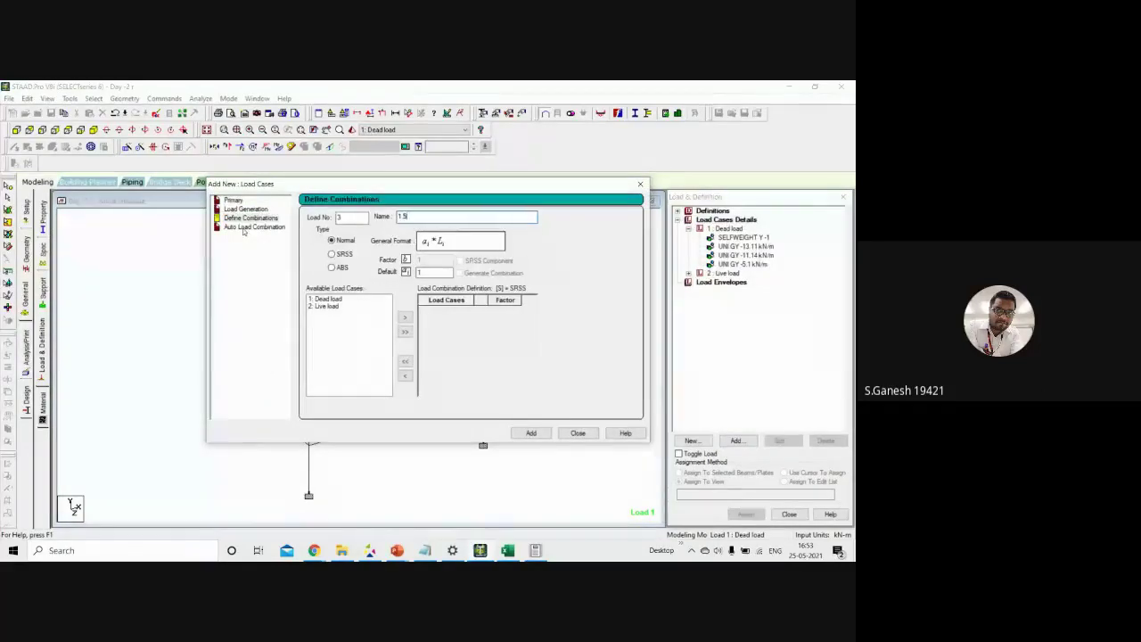
pyautogui.write('(DL+')
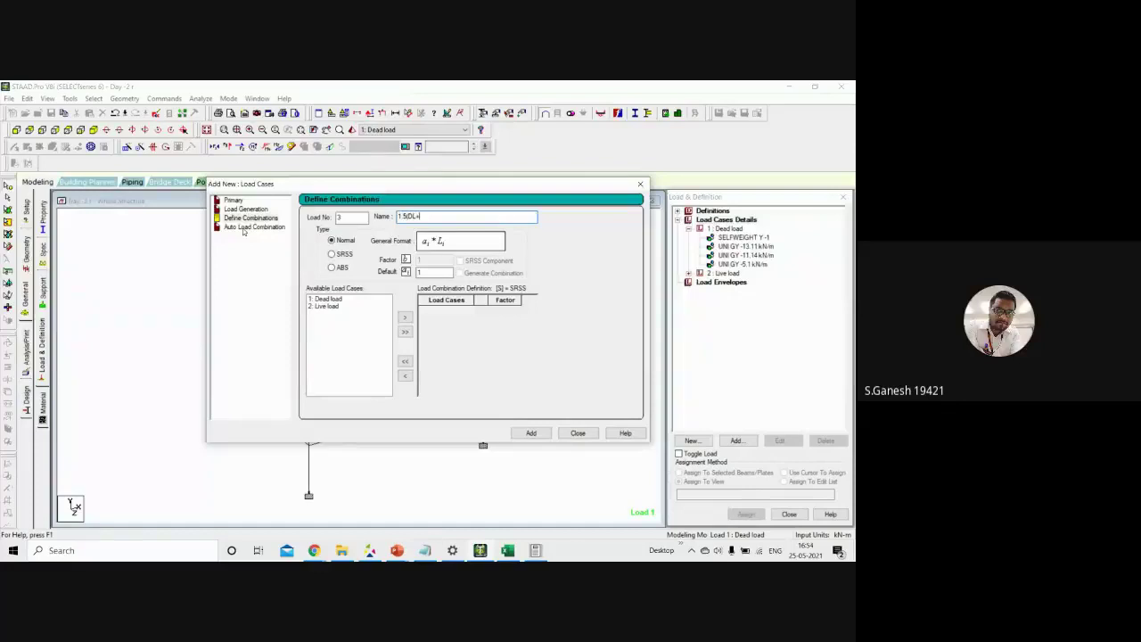
pyautogui.write('LL)')
# Set the default factor to 1.5, include both the Dead load and Live load cases, and add the combination
pyautogui.click(437, 272)
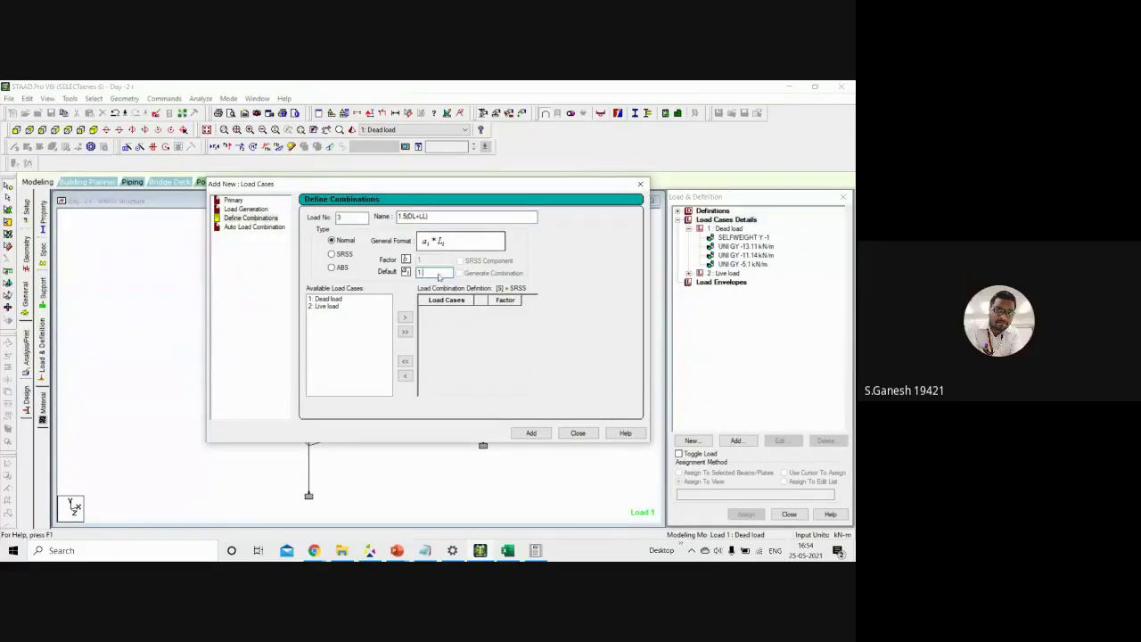
pyautogui.write('.5')
pyautogui.click(405, 331)
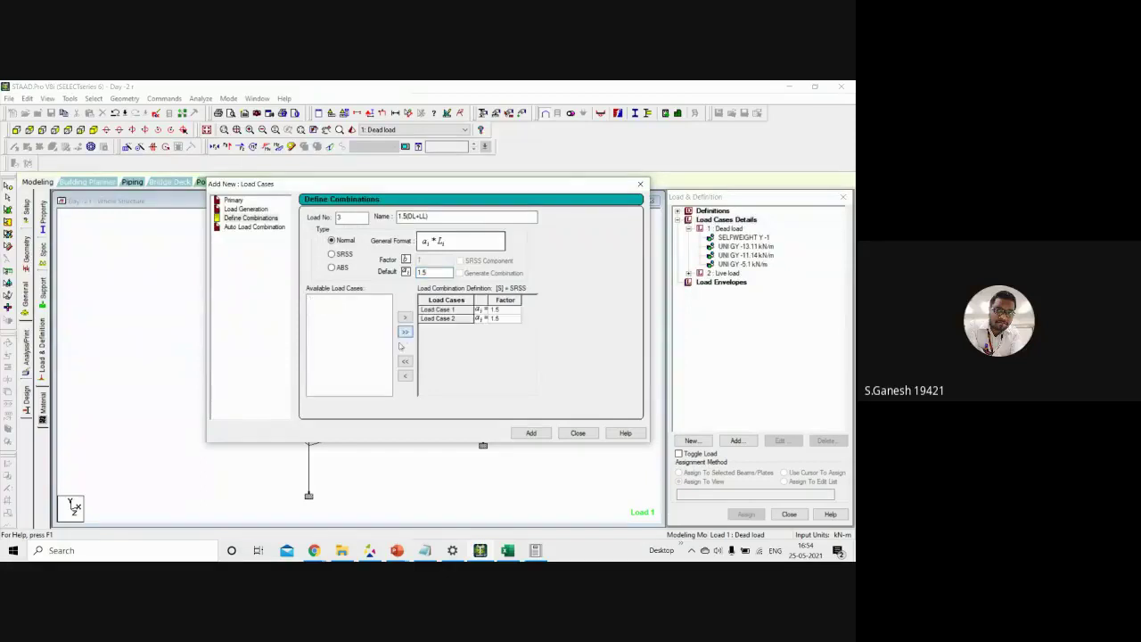
pyautogui.click(530, 433)
pyautogui.press('Return')
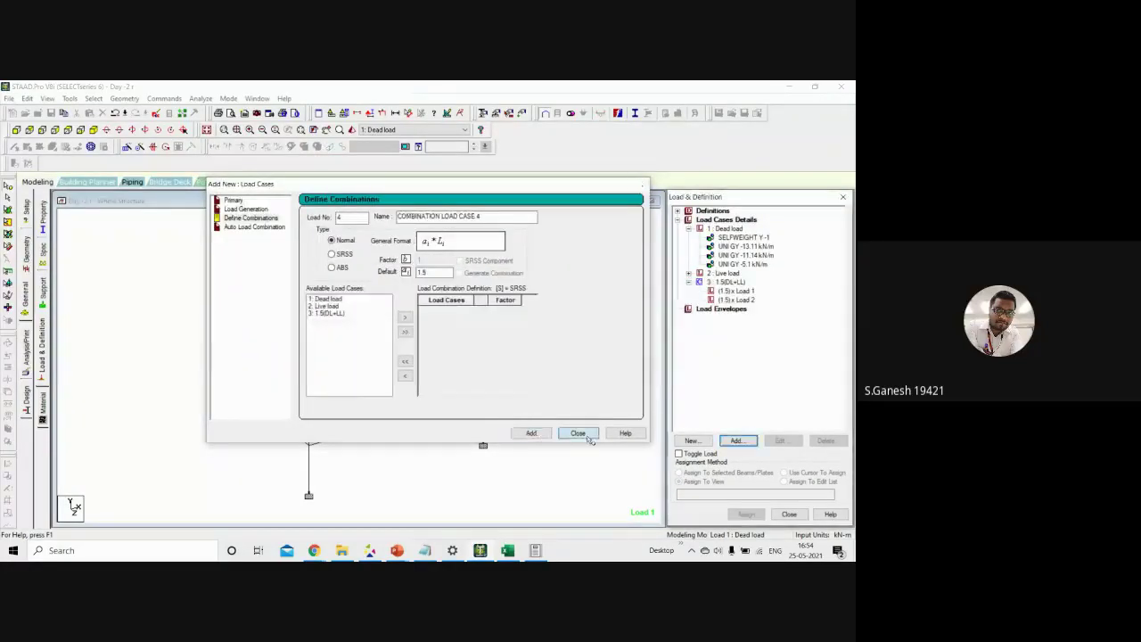
pyautogui.click(587, 436)
# Close the old output report, save the modified structure and rerun the analysis
pyautogui.click(203, 99)
pyautogui.click(211, 113)
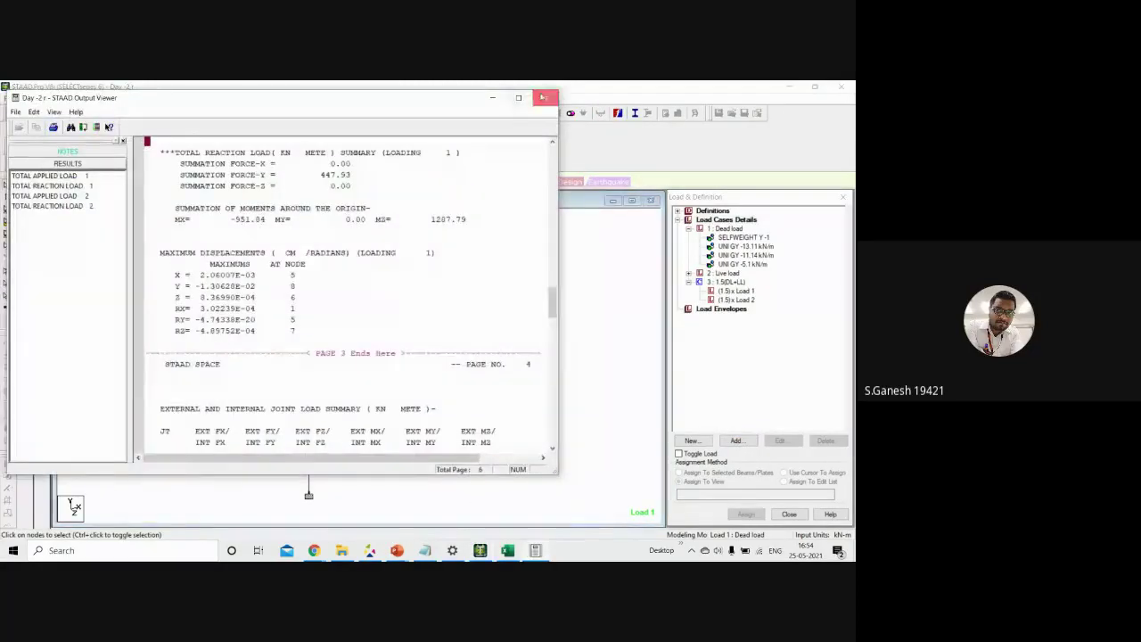
pyautogui.click(545, 97)
pyautogui.click(200, 98)
pyautogui.click(204, 111)
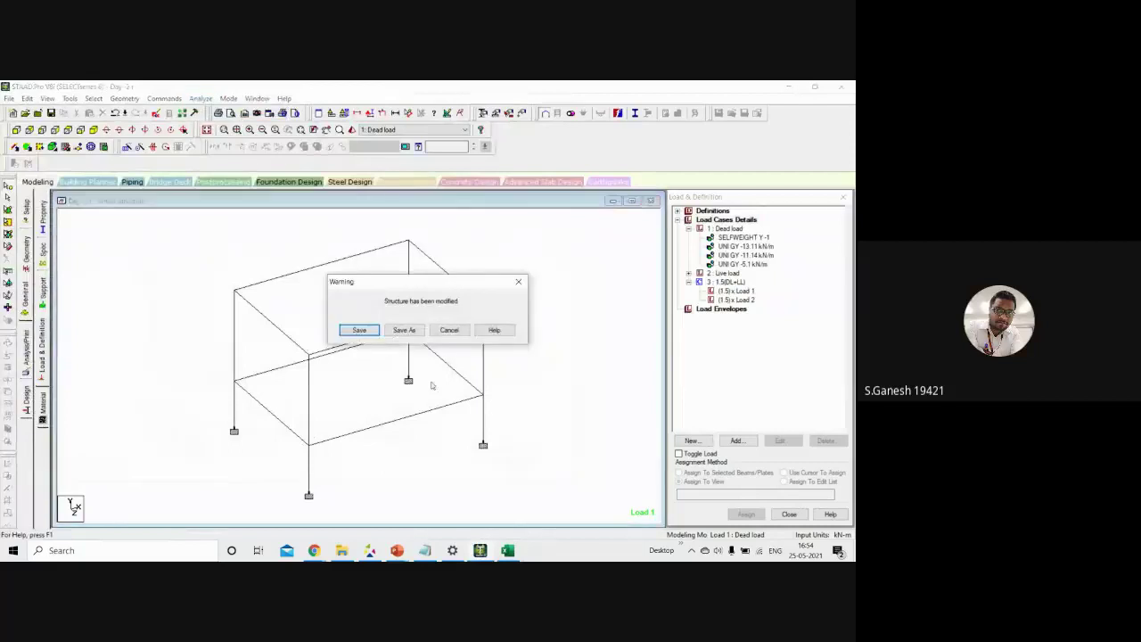
pyautogui.click(359, 327)
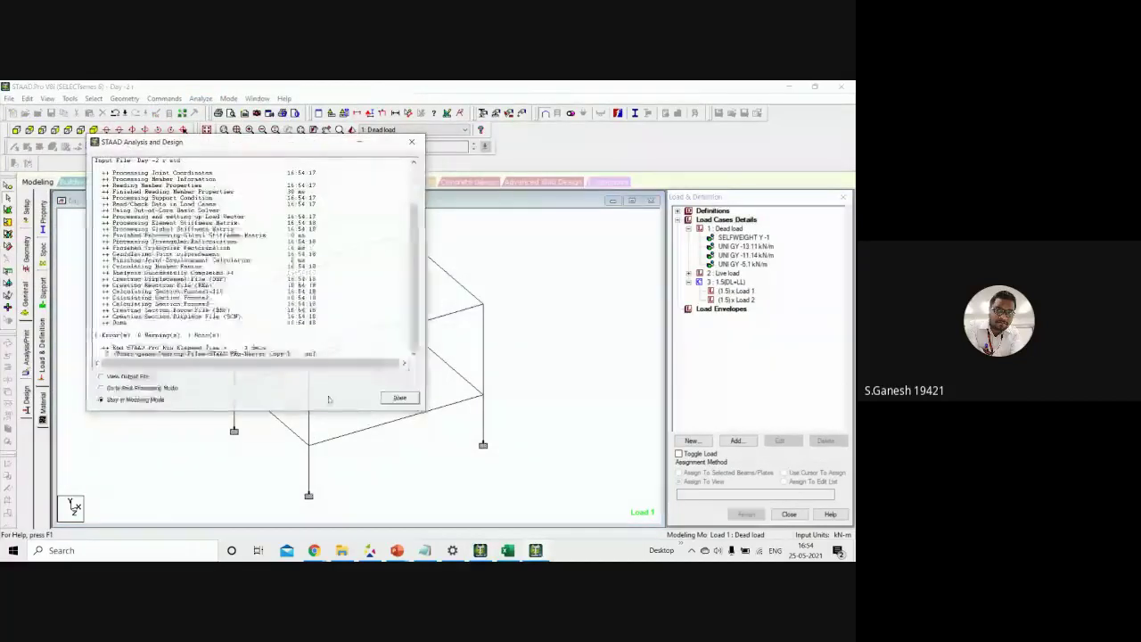
# Go to post-processing mode with the Dead load, Live load and 1.5(DL+LL) cases selected for the results
pyautogui.click(163, 390)
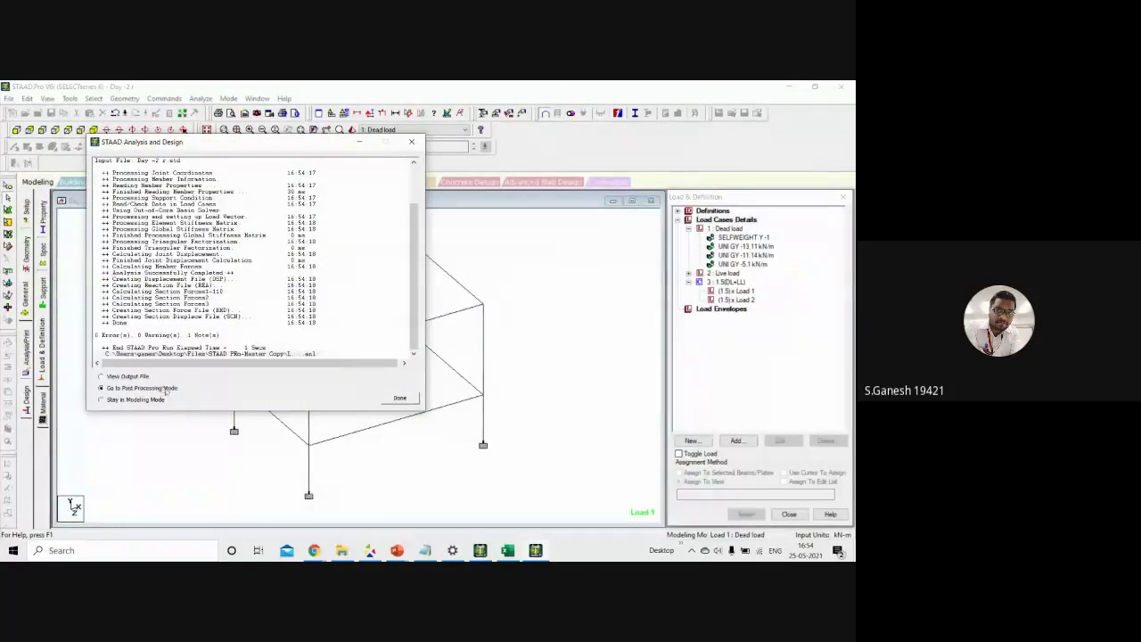
pyautogui.click(399, 397)
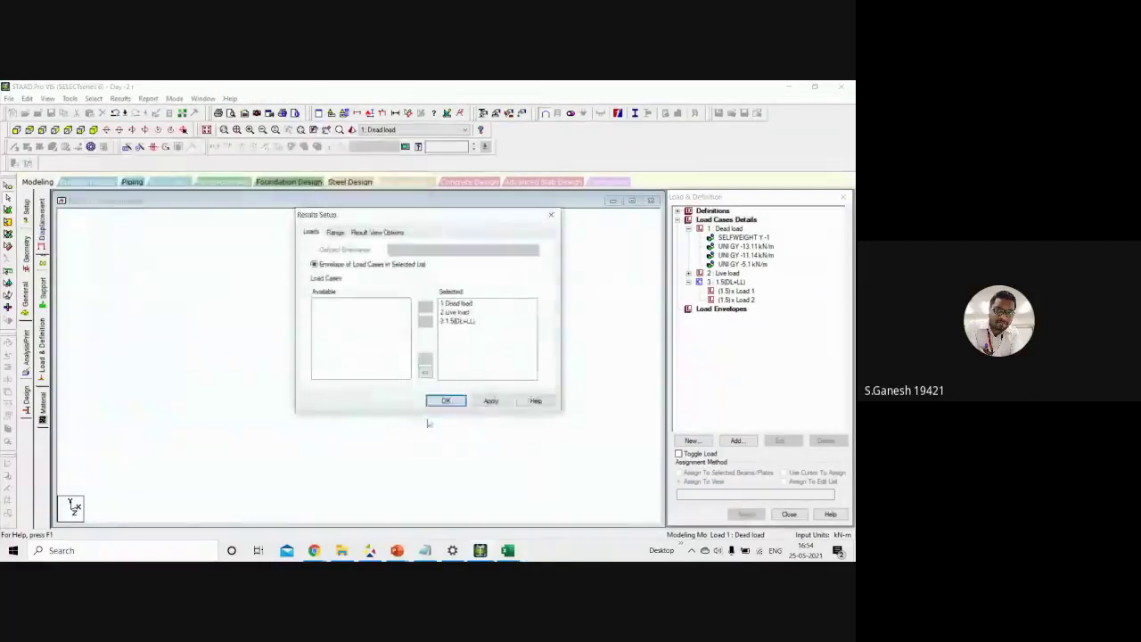
pyautogui.click(446, 400)
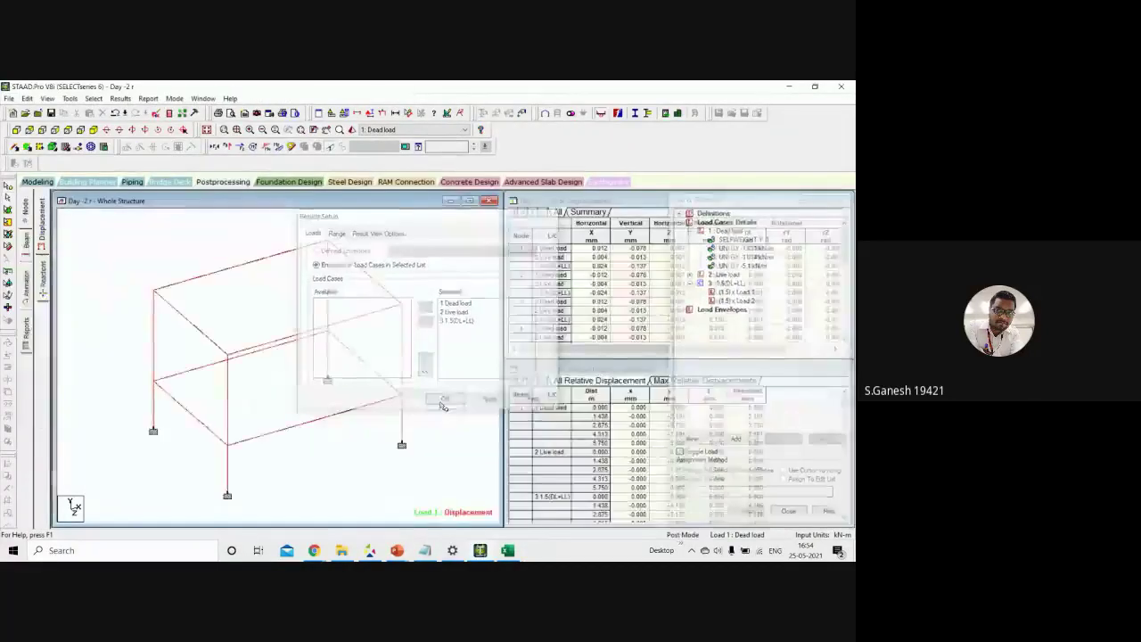
# Examine the beam force results, the bending, shear and axial graphs, and the combined stress view of the first beam
pyautogui.click(26, 245)
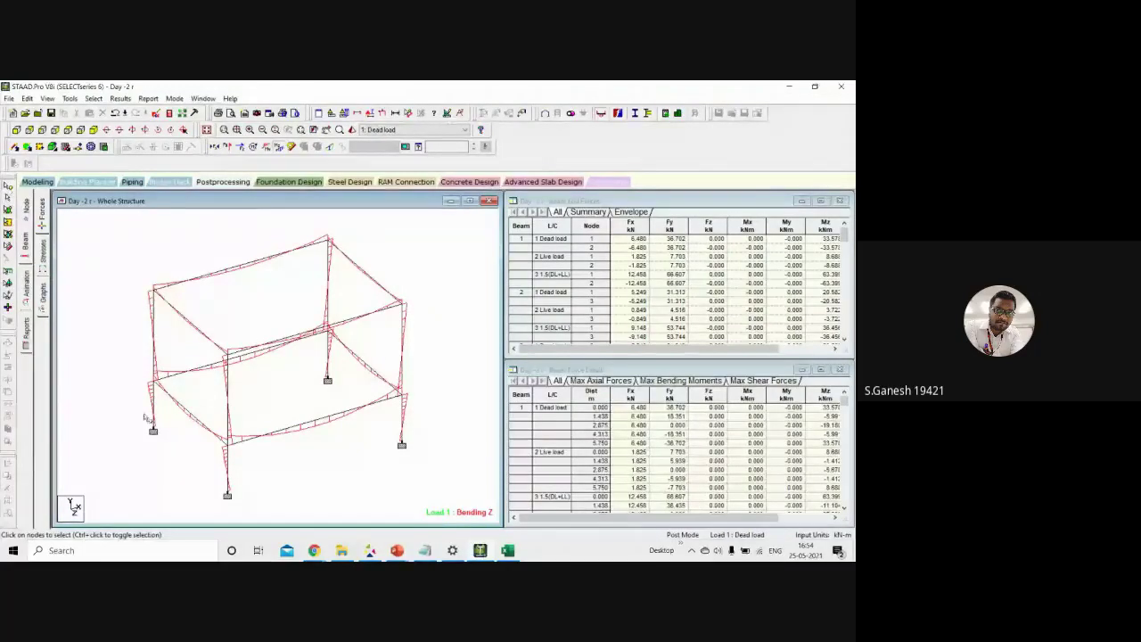
pyautogui.click(291, 149)
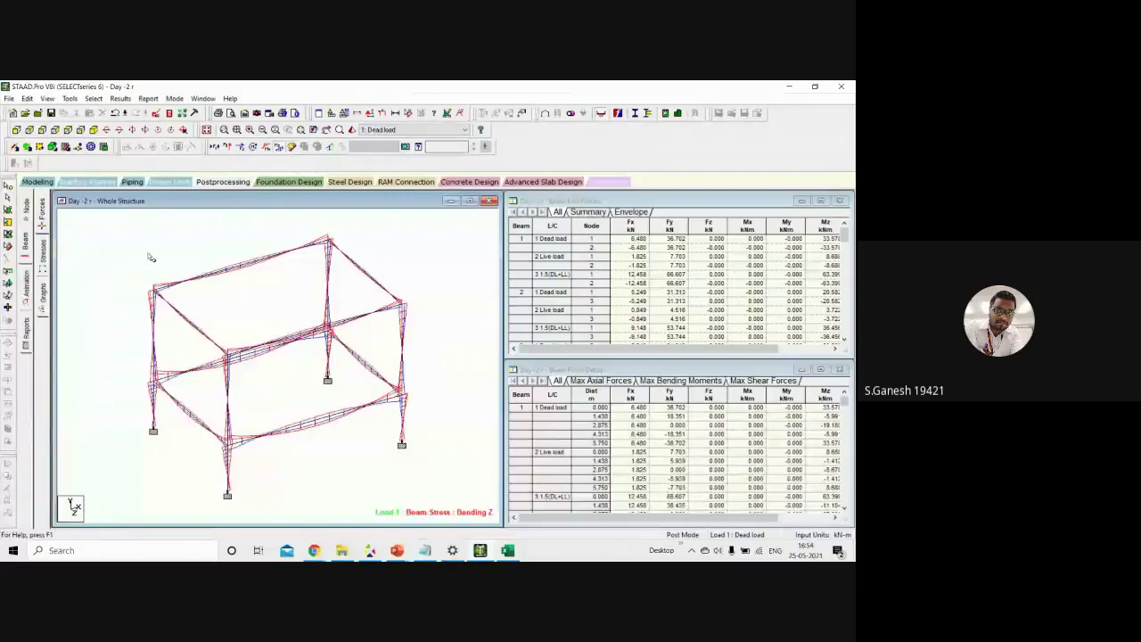
pyautogui.click(43, 262)
pyautogui.click(42, 298)
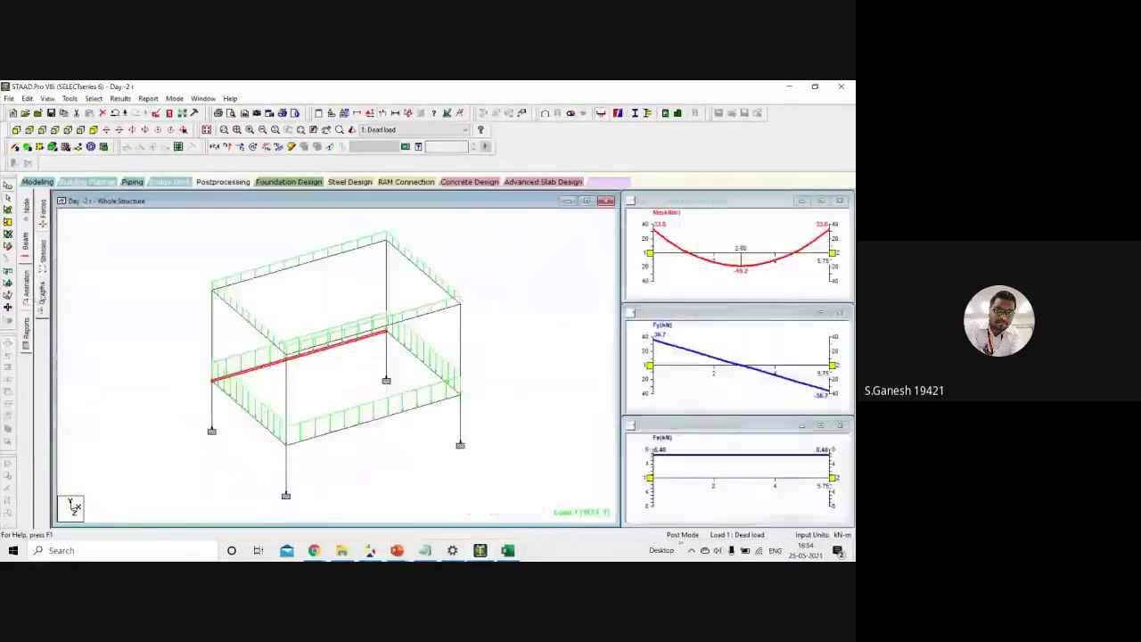
pyautogui.click(43, 262)
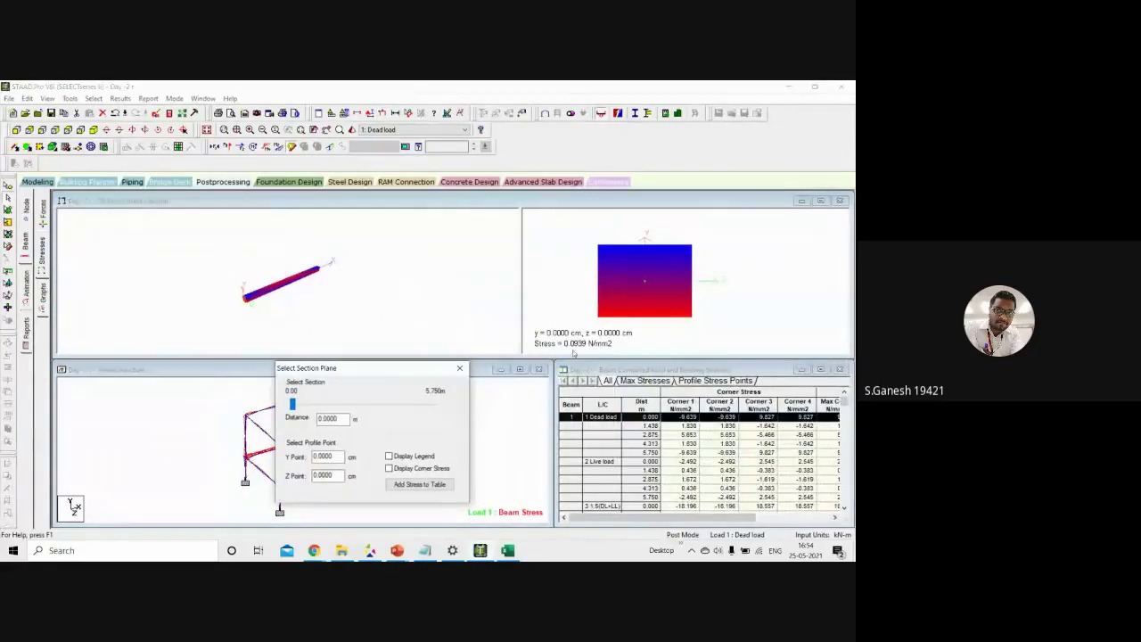
pyautogui.click(459, 367)
pyautogui.click(35, 256)
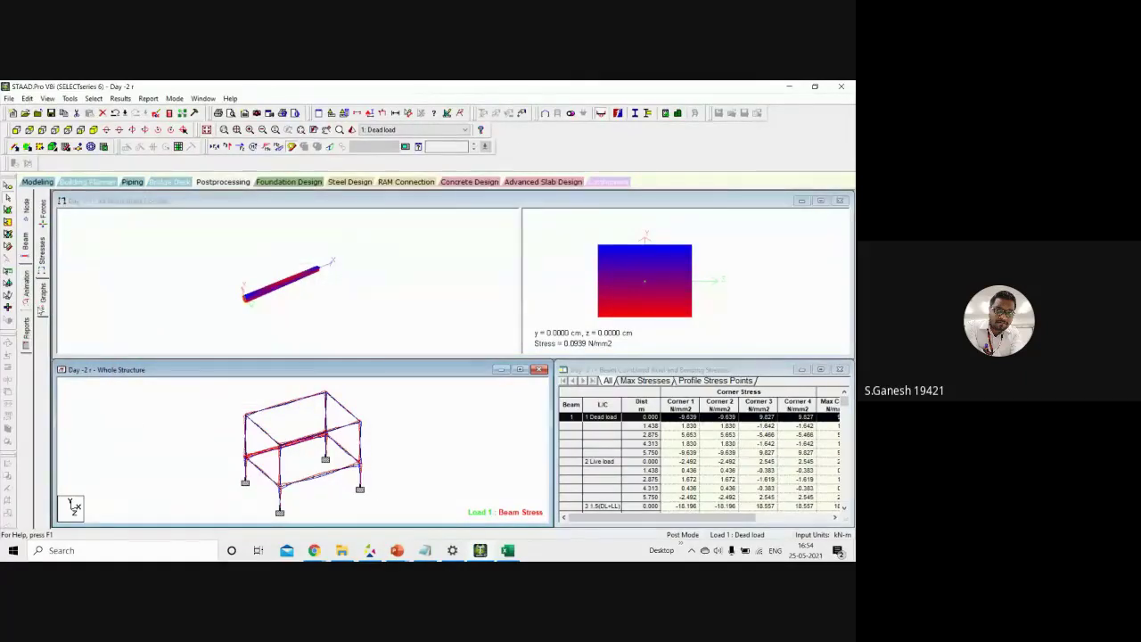
# Examine the support reactions table from support node 9, highlighting its 1.5(DL+LL) row
pyautogui.click(25, 212)
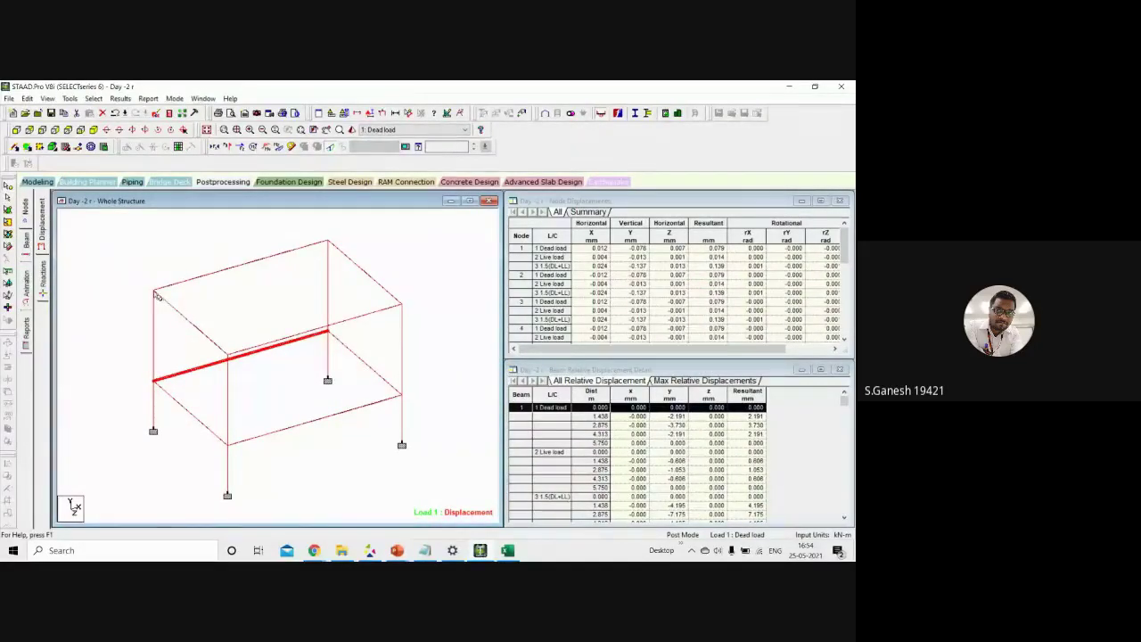
pyautogui.doubleClick(153, 431)
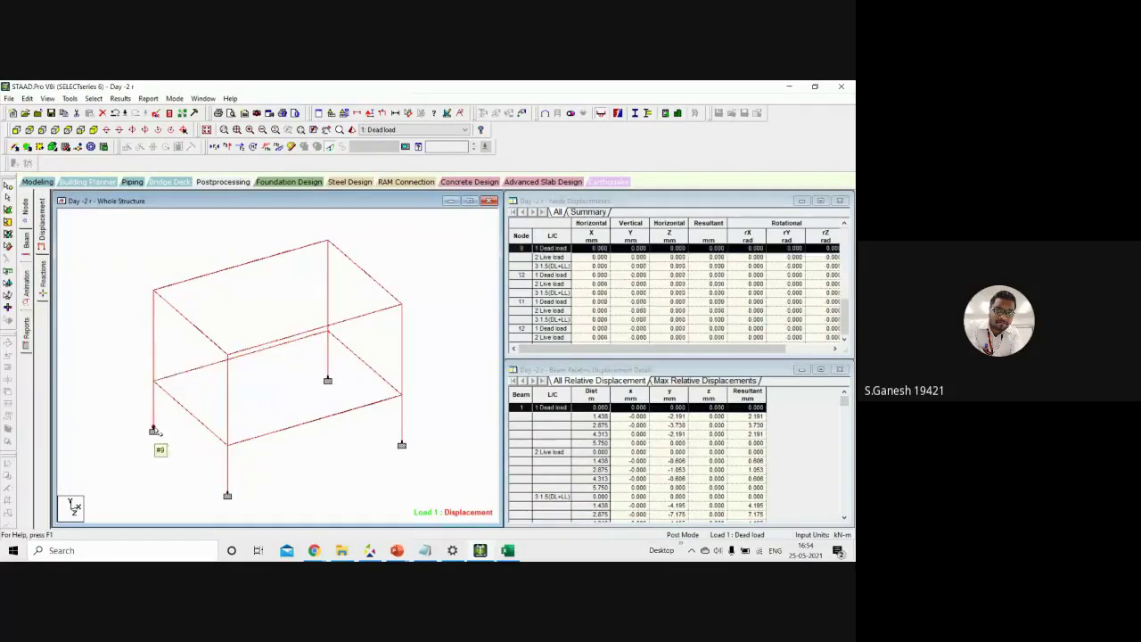
pyautogui.click(440, 337)
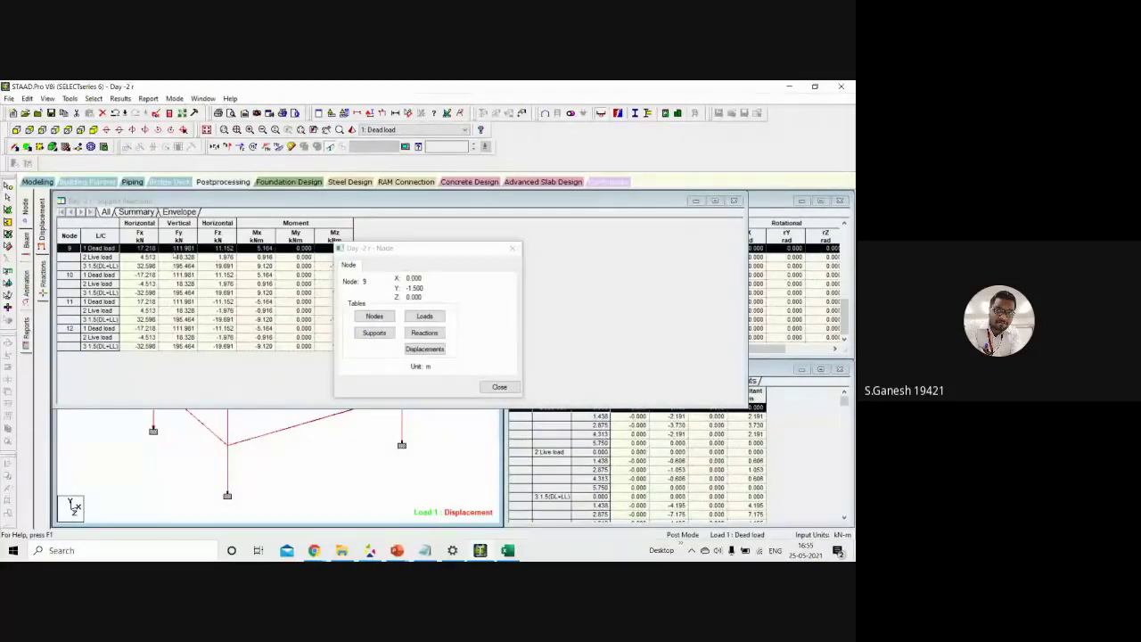
pyautogui.click(160, 263)
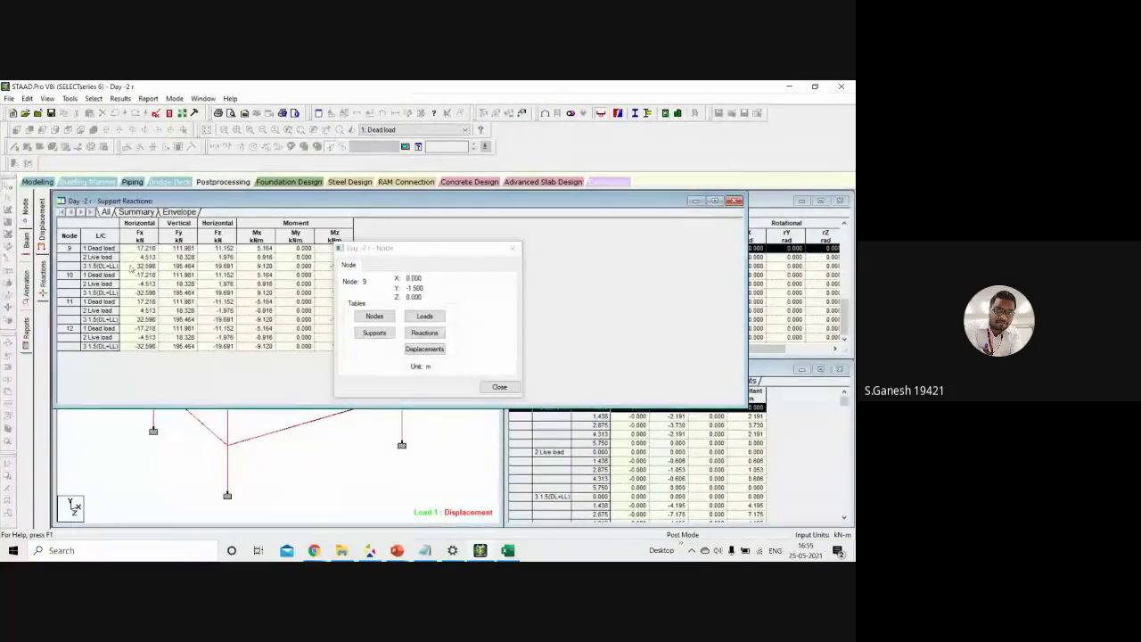
pyautogui.click(124, 266)
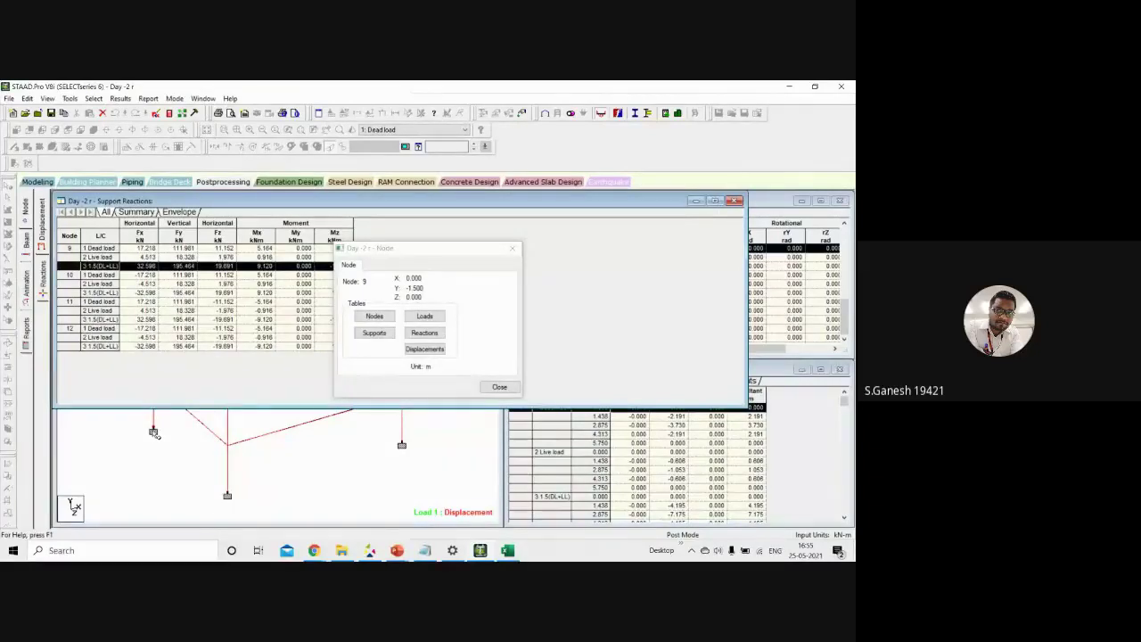
# Switch to the PowerPoint slide show and sketch a downward arrow labelled 195 kN onto a rectangular column section
pyautogui.moveTo(434, 558)
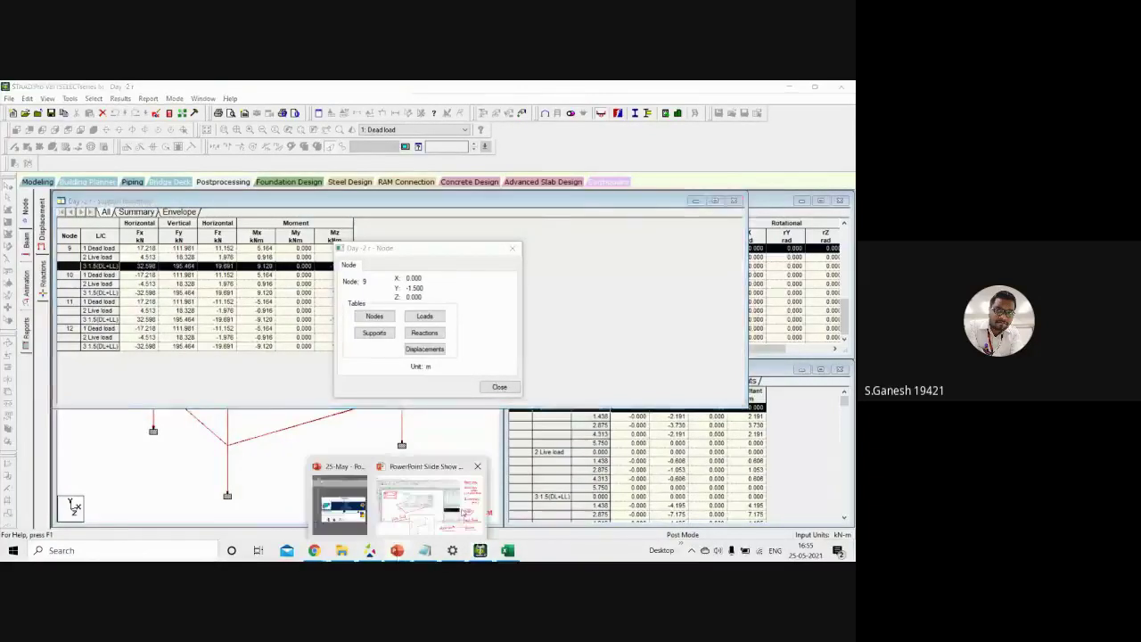
pyautogui.click(434, 502)
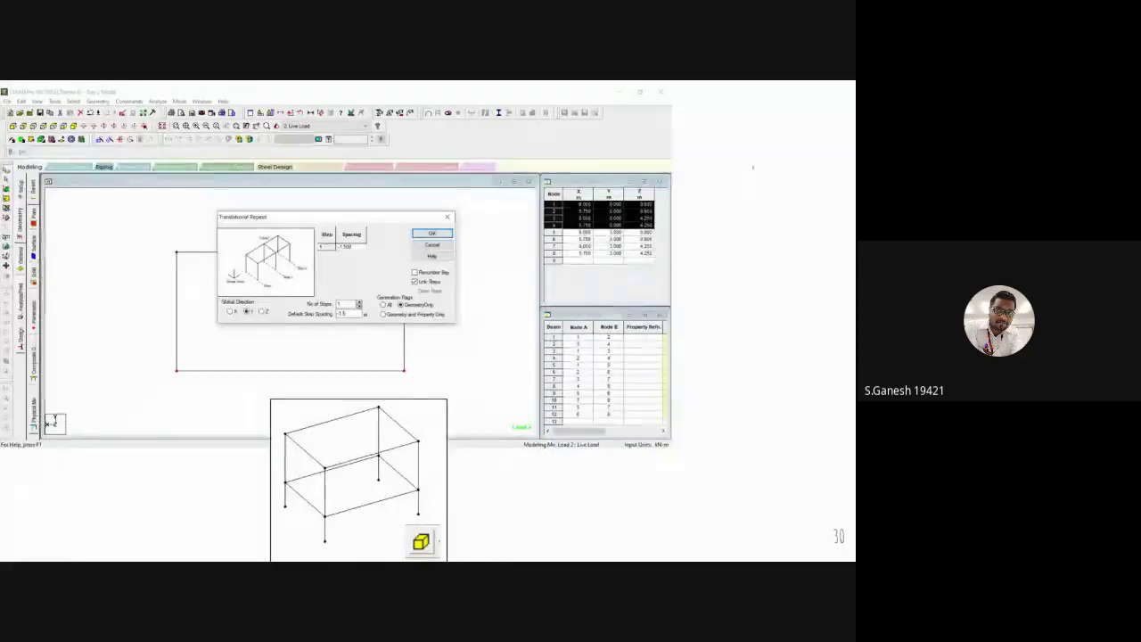
pyautogui.moveTo(736, 140)
pyautogui.mouseDown()
pyautogui.moveTo(741, 207)
pyautogui.moveTo(754, 195)
pyautogui.moveTo(801, 199)
pyautogui.moveTo(828, 176)
pyautogui.mouseUp()
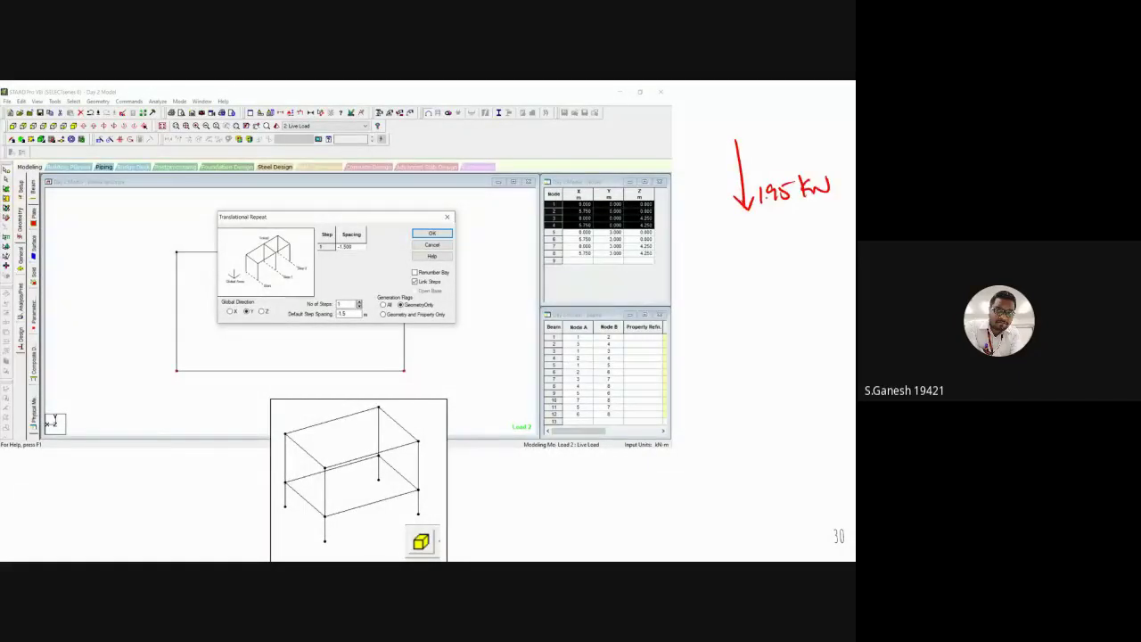
pyautogui.moveTo(722, 216)
pyautogui.mouseDown()
pyautogui.moveTo(777, 214)
pyautogui.moveTo(723, 287)
pyautogui.moveTo(747, 217)
pyautogui.mouseUp()
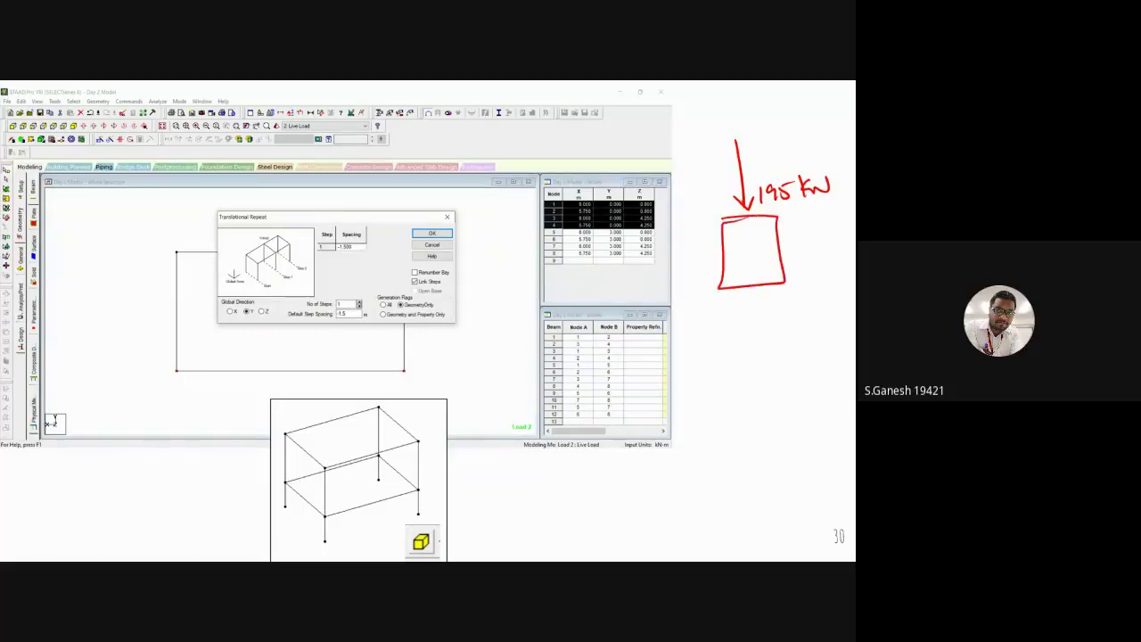
# Write the heading Bi-axial above the sketch and the moments Mx and Mz below it, underlining each
pyautogui.moveTo(724, 307); pyautogui.dragTo(760, 326)
pyautogui.moveTo(687, 111); pyautogui.dragTo(688, 127)
pyautogui.moveTo(703, 114)
pyautogui.mouseDown()
pyautogui.moveTo(718, 136)
pyautogui.moveTo(783, 132)
pyautogui.mouseUp()
pyautogui.moveTo(729, 349)
pyautogui.mouseDown()
pyautogui.moveTo(735, 365)
pyautogui.moveTo(771, 374)
pyautogui.mouseUp()
pyautogui.moveTo(727, 380); pyautogui.dragTo(780, 375)
pyautogui.moveTo(738, 339); pyautogui.dragTo(785, 335)
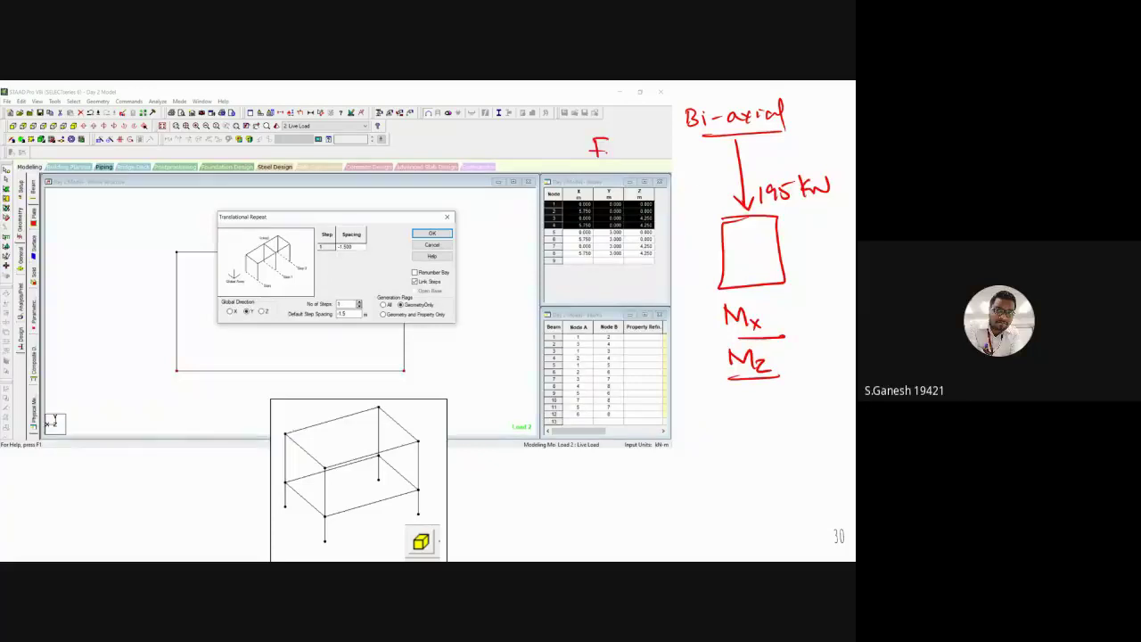
# Write and cross out the forces Fx and Fz, and write a circled Fy beside the load arrow
pyautogui.moveTo(614, 177); pyautogui.dragTo(625, 182)
pyautogui.moveTo(594, 134)
pyautogui.mouseDown()
pyautogui.moveTo(629, 198)
pyautogui.moveTo(601, 191)
pyautogui.mouseUp()
pyautogui.moveTo(692, 162); pyautogui.dragTo(704, 161)
pyautogui.moveTo(696, 161); pyautogui.dragTo(696, 174)
pyautogui.moveTo(695, 167)
pyautogui.mouseDown()
pyautogui.moveTo(715, 188)
pyautogui.moveTo(676, 179)
pyautogui.moveTo(724, 150)
pyautogui.mouseUp()
# Write and cross out the moment My, and put a tick mark beside Mx and Mz
pyautogui.moveTo(608, 335); pyautogui.dragTo(640, 369)
pyautogui.moveTo(611, 332)
pyautogui.mouseDown()
pyautogui.moveTo(645, 371)
pyautogui.moveTo(611, 380)
pyautogui.mouseUp()
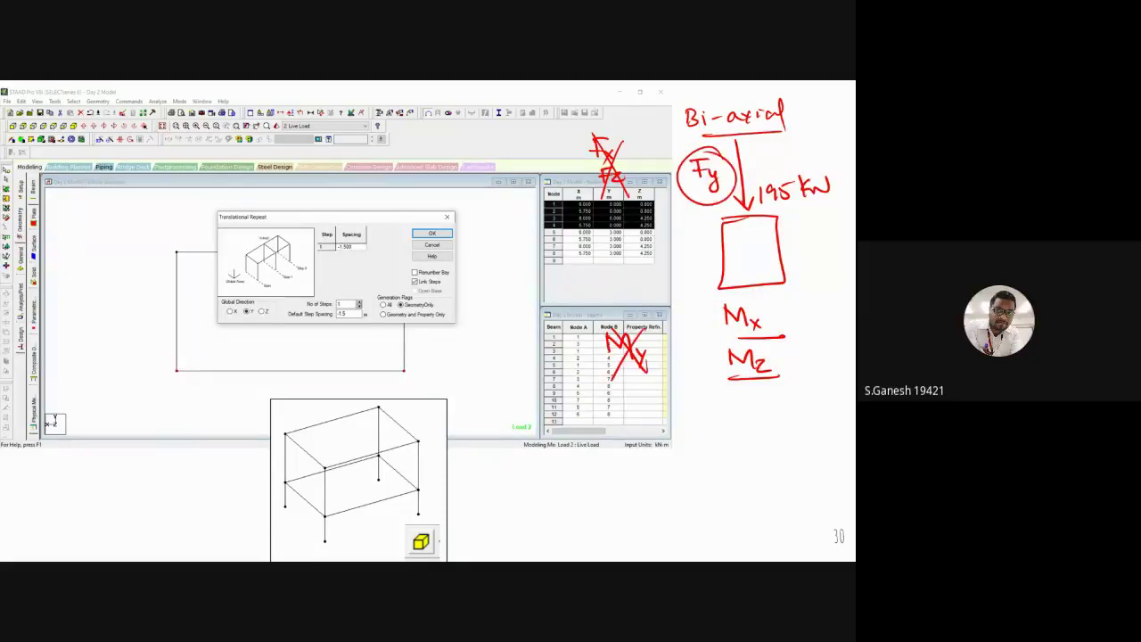
pyautogui.moveTo(696, 342); pyautogui.dragTo(733, 314)
# Switch to the Google Meet call in Chrome and stop presenting the screen
pyautogui.press('super')
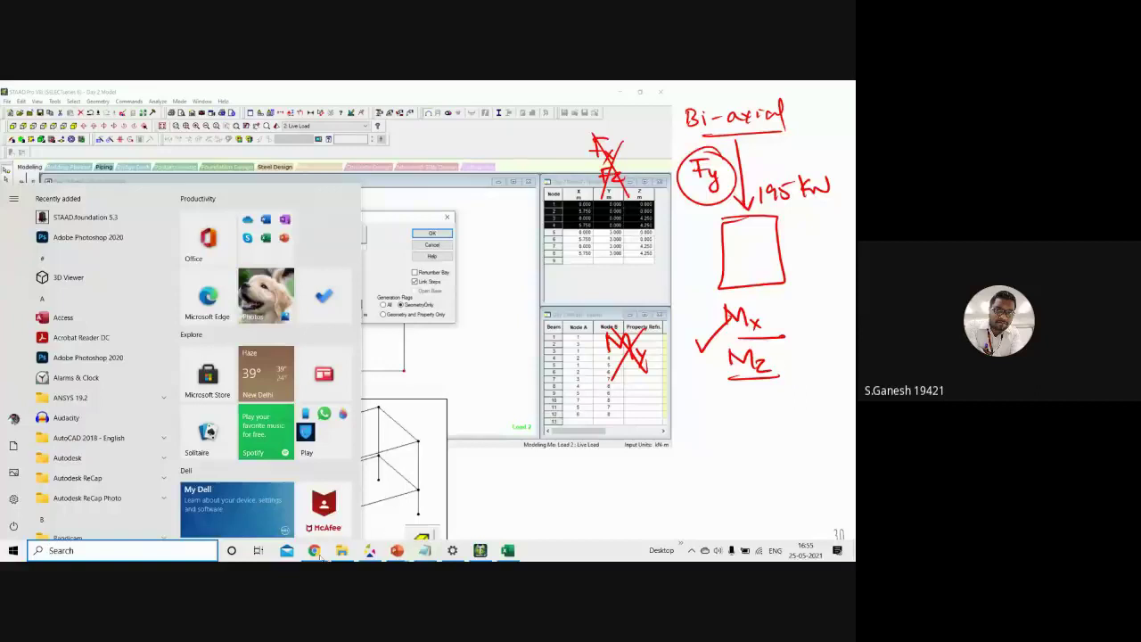
pyautogui.click(313, 550)
pyautogui.click(374, 481)
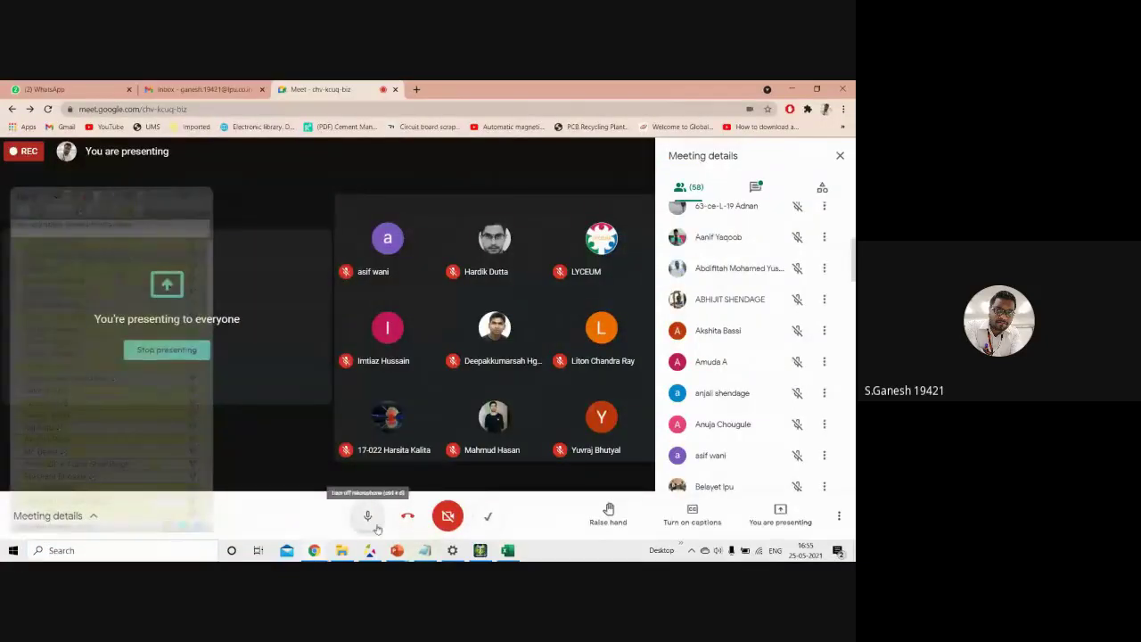
pyautogui.click(777, 515)
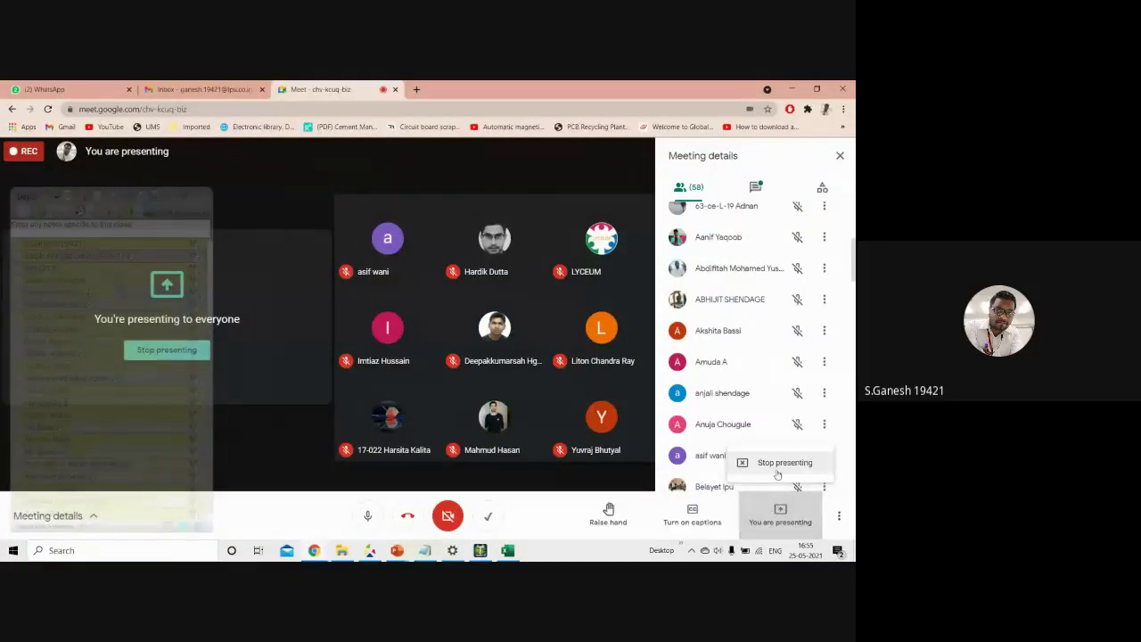
pyautogui.click(770, 522)
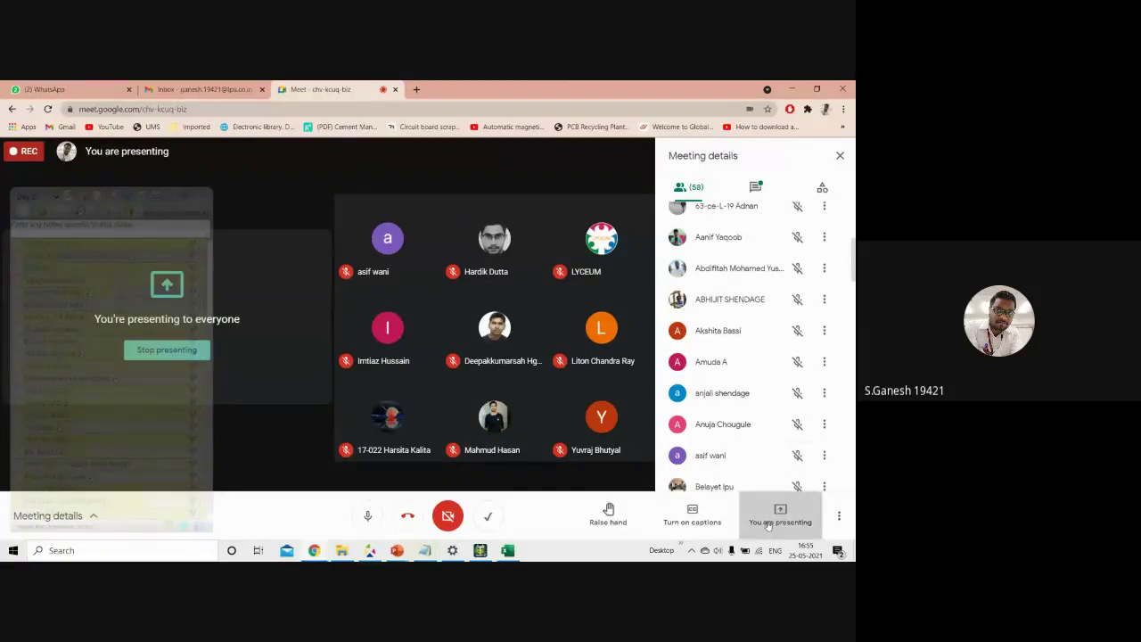
pyautogui.click(768, 524)
pyautogui.click(759, 463)
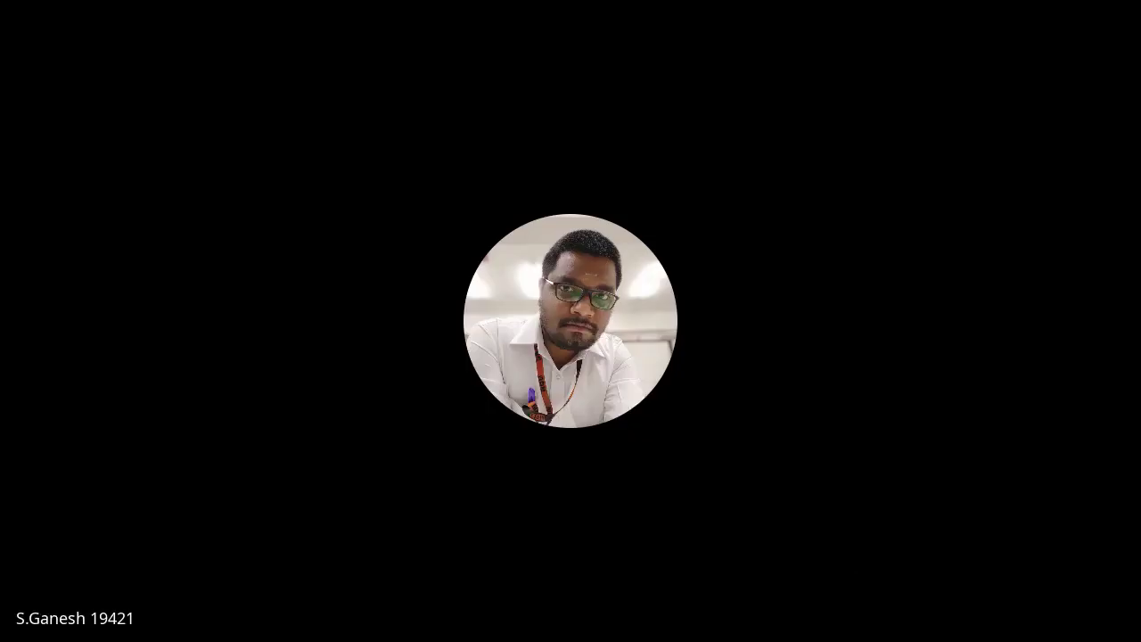